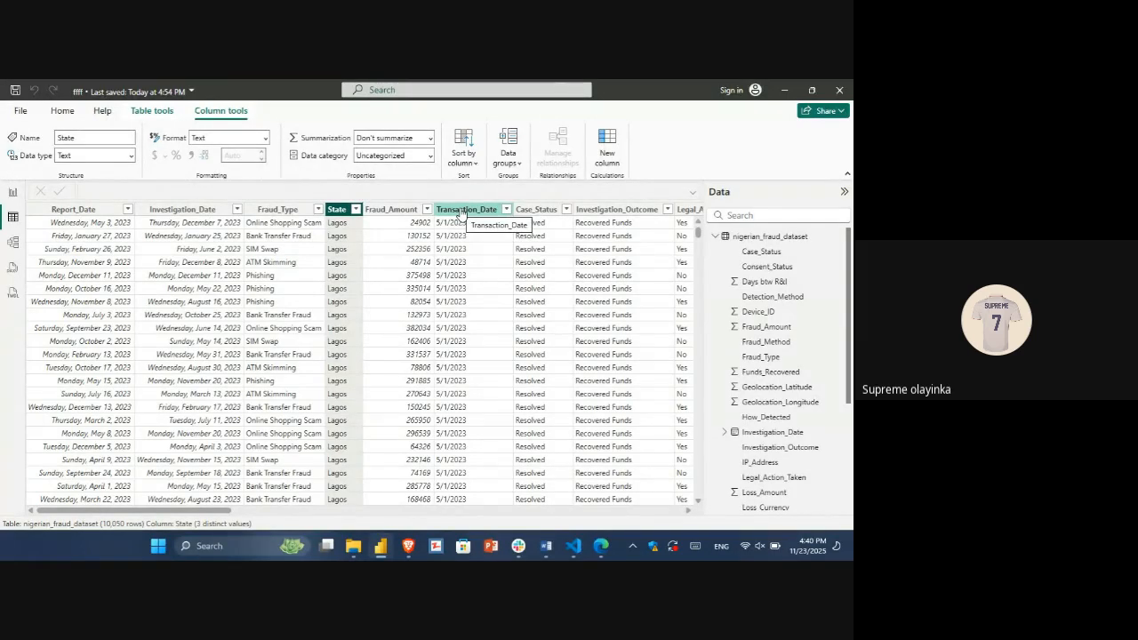
Step: Review the nigerian_fraud_dataset columns from Transaction_Date across to IP_Address in the data table
scroll(460, 212, right, 5)
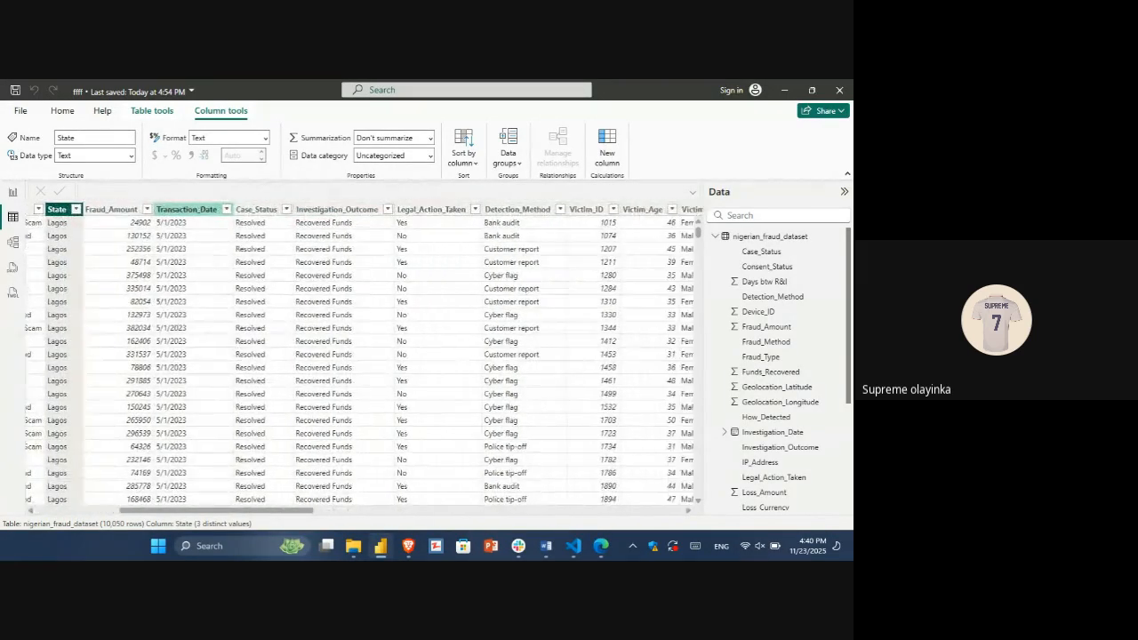
scroll(355, 356, right, 2)
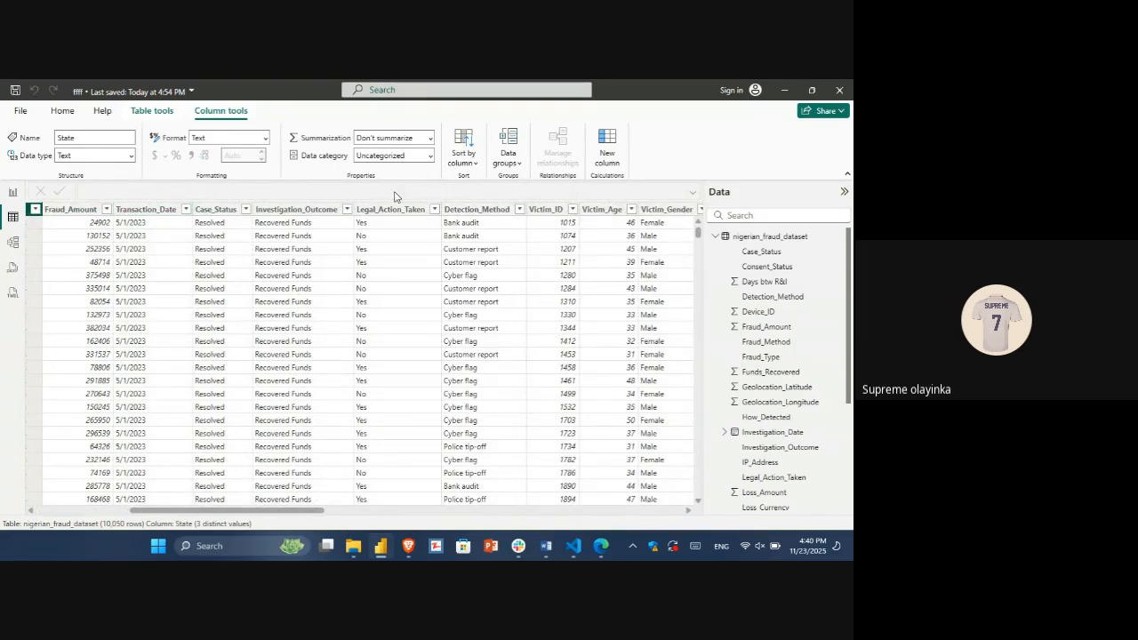
scroll(355, 356, right, 16)
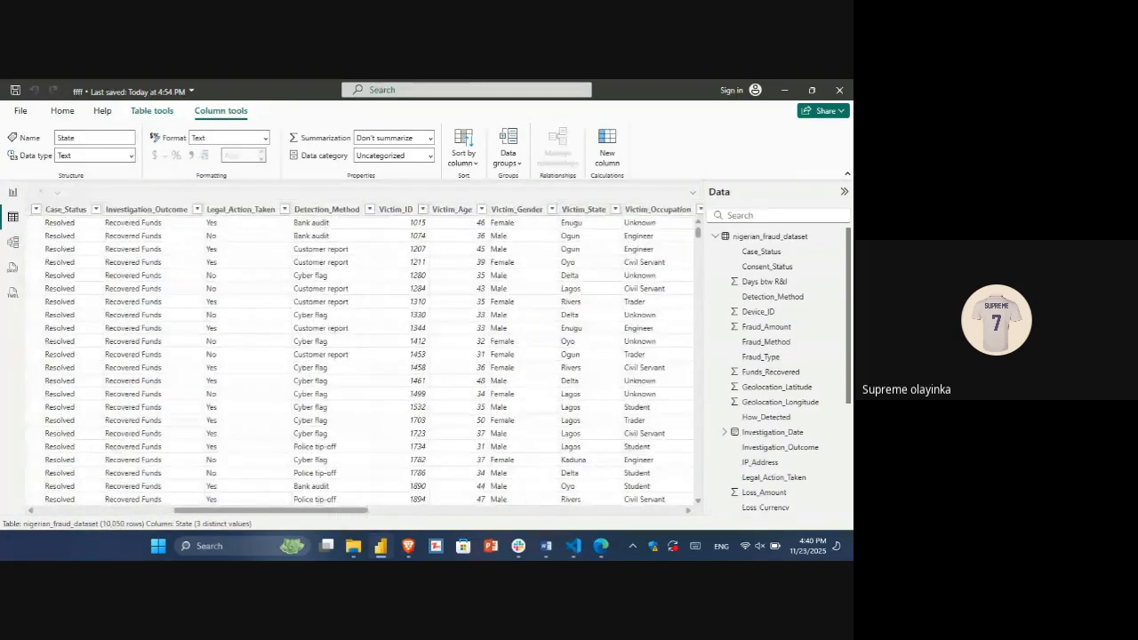
scroll(363, 357, right, 4)
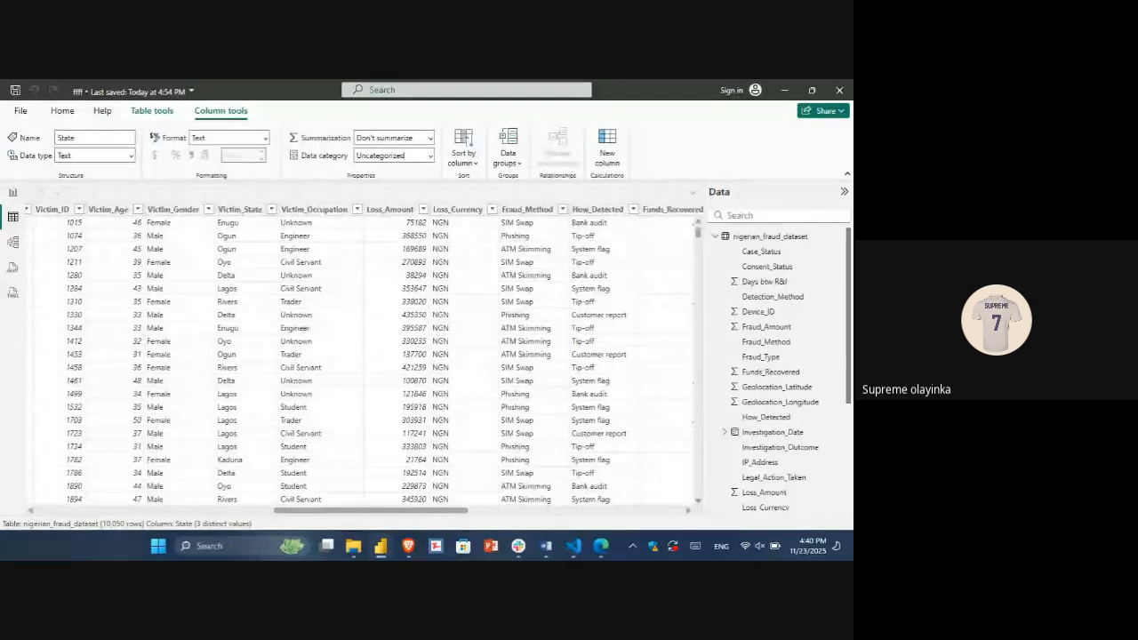
scroll(364, 358, right, 5)
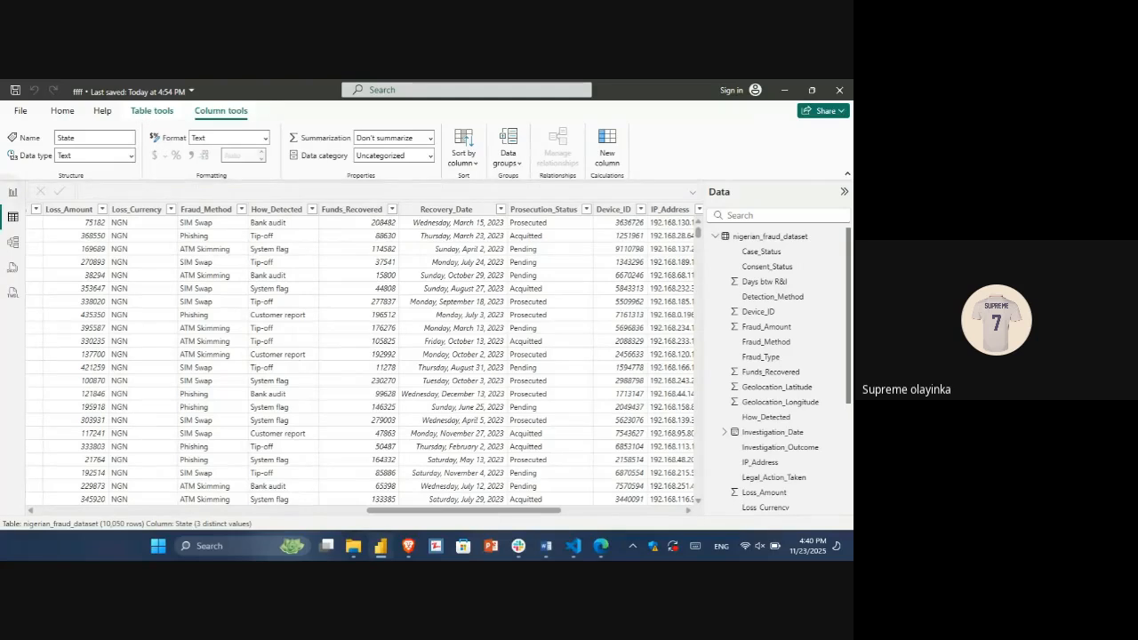
Step: On the Viz report page, reposition the Investigation_Outcome donut chart beneath the Fraud_Type bar chart
click(12, 192)
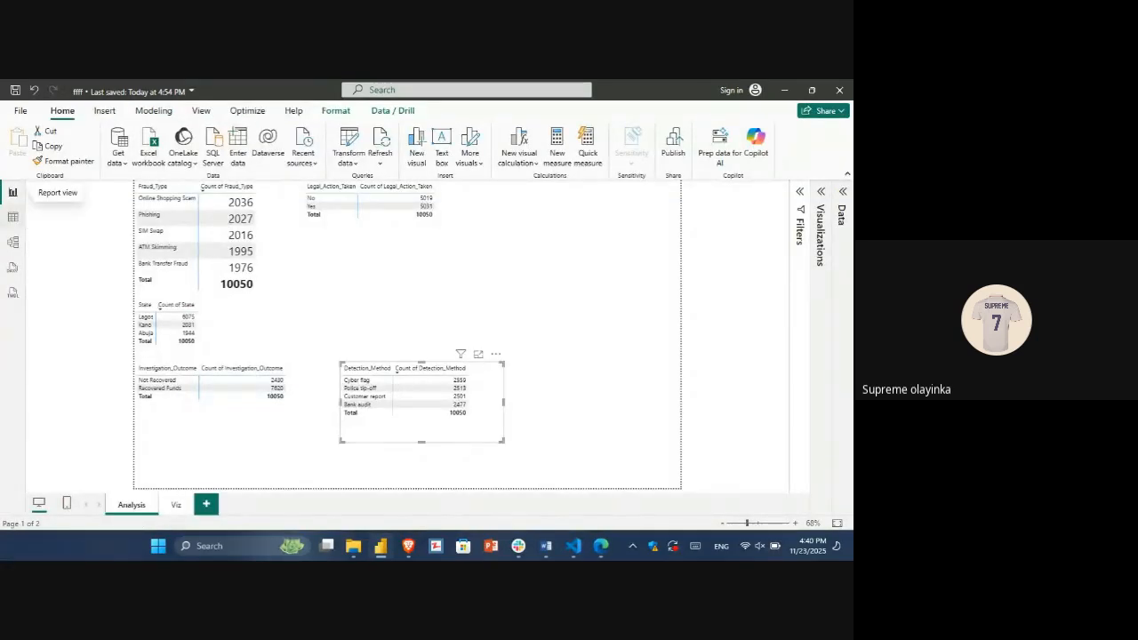
click(175, 504)
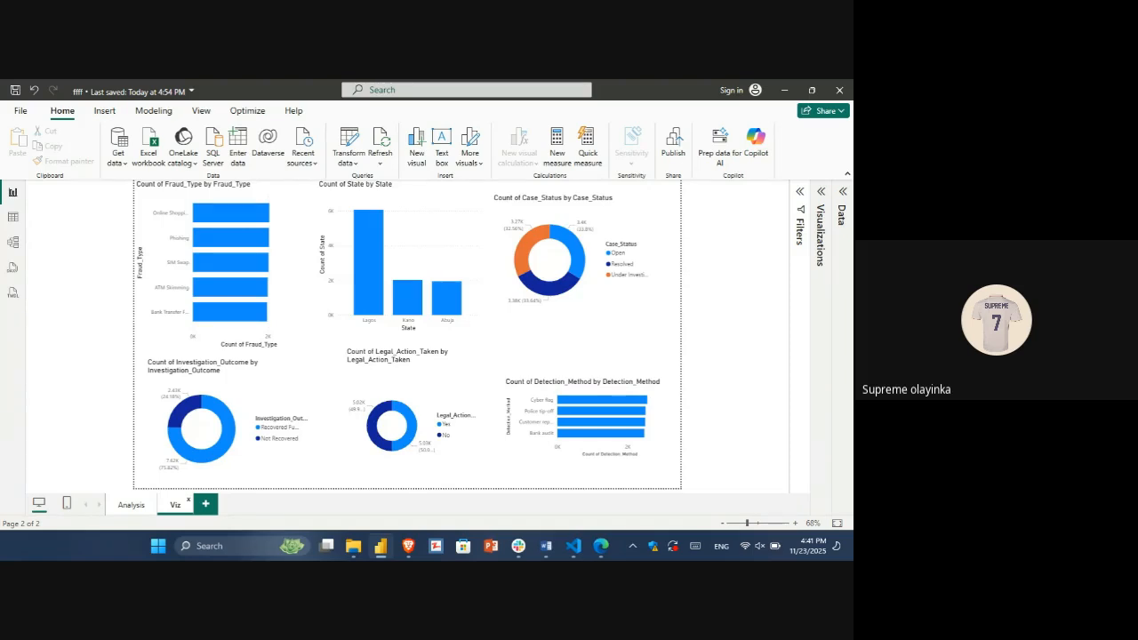
drag(277, 386, 303, 391)
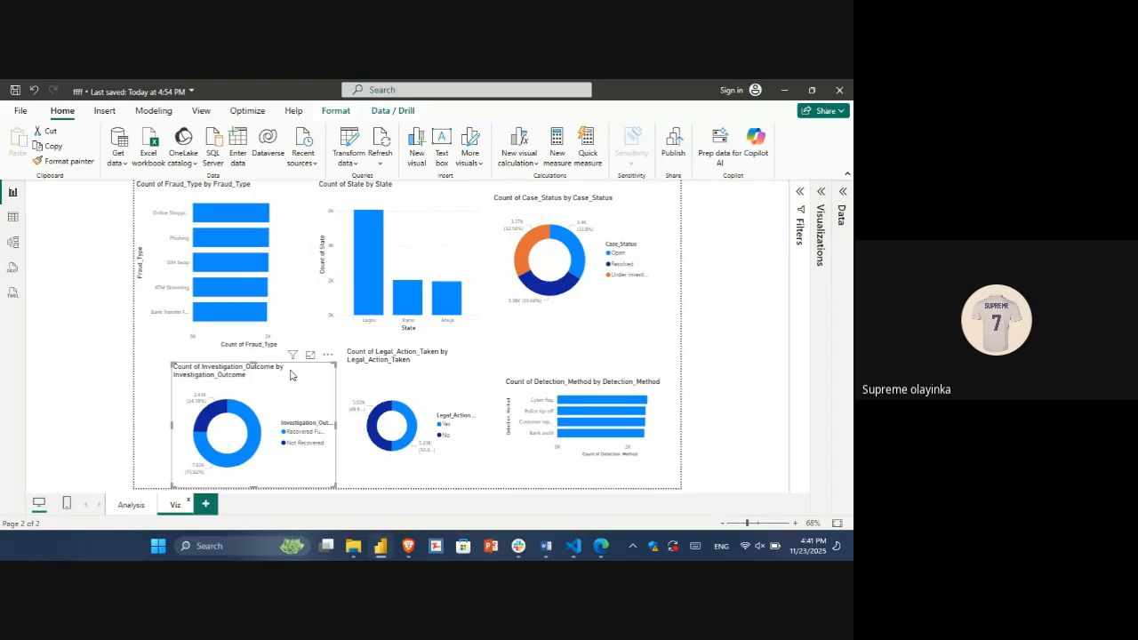
drag(292, 374, 260, 375)
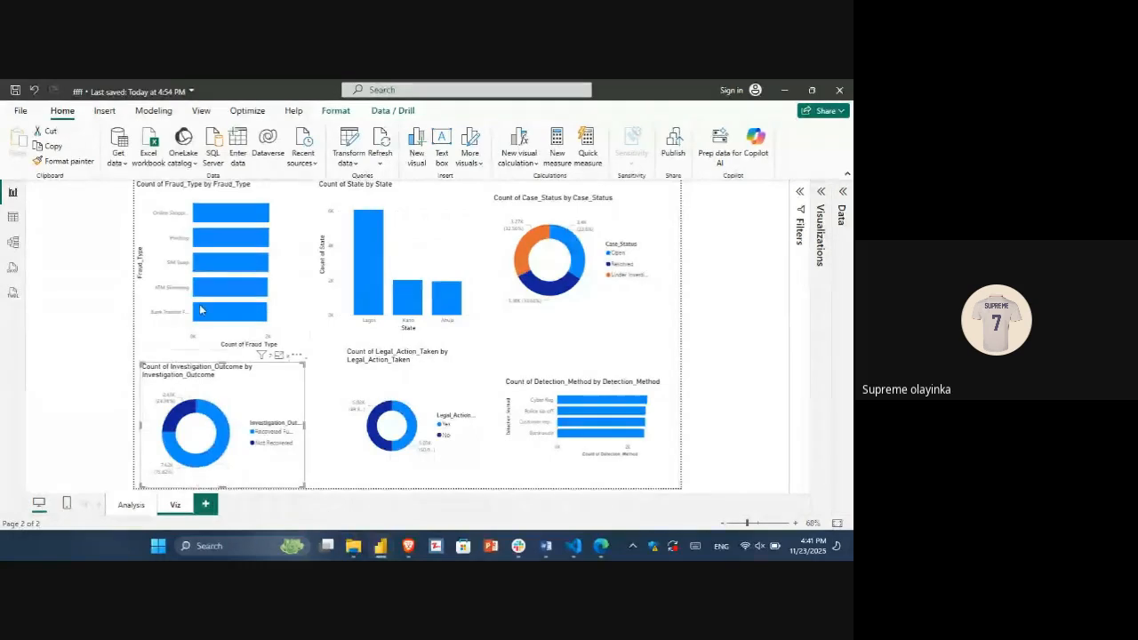
Step: Return to the dataset table and examine its columns from Report_Date through the victim details
mouse_move(200, 307)
click(13, 218)
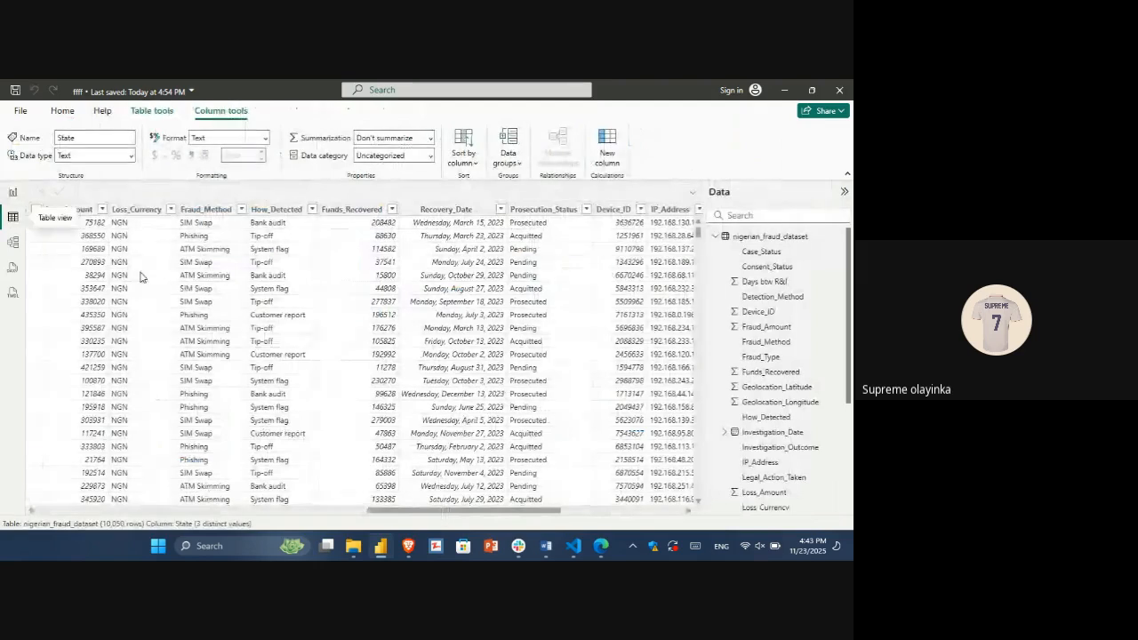
scroll(362, 356, left, 10)
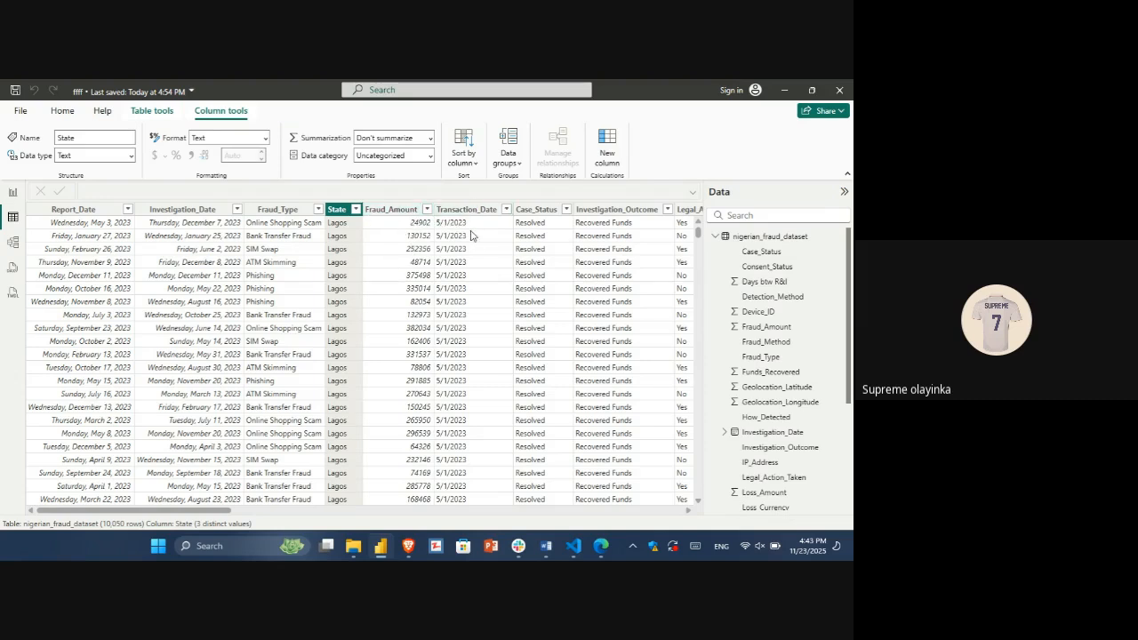
scroll(480, 244, right, 2)
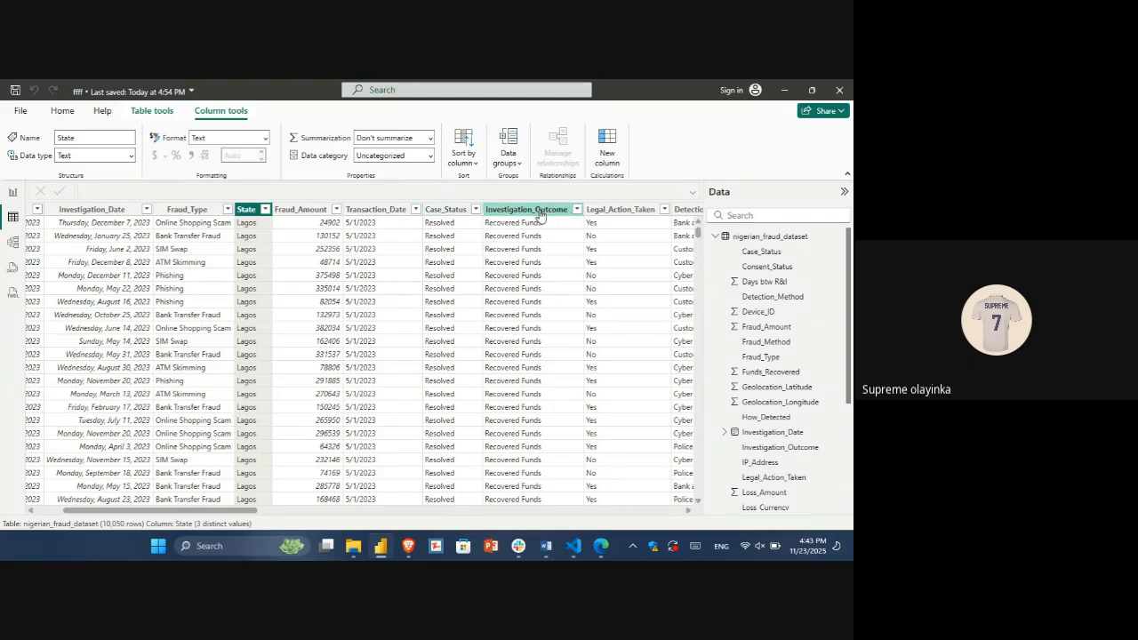
scroll(533, 217, right, 5)
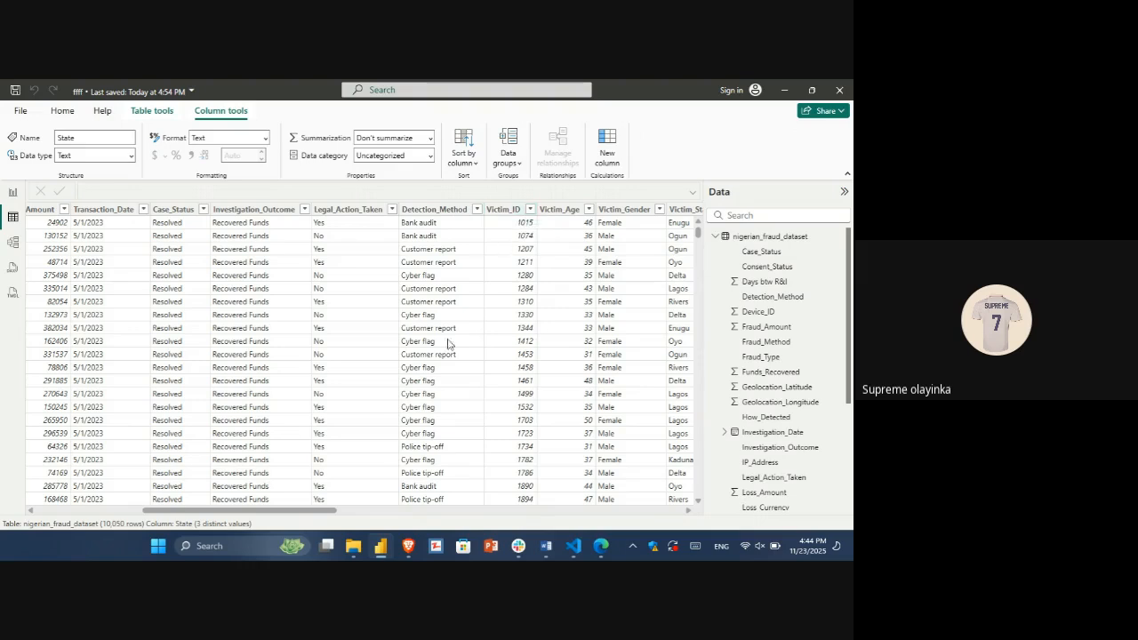
scroll(408, 380, right, 3)
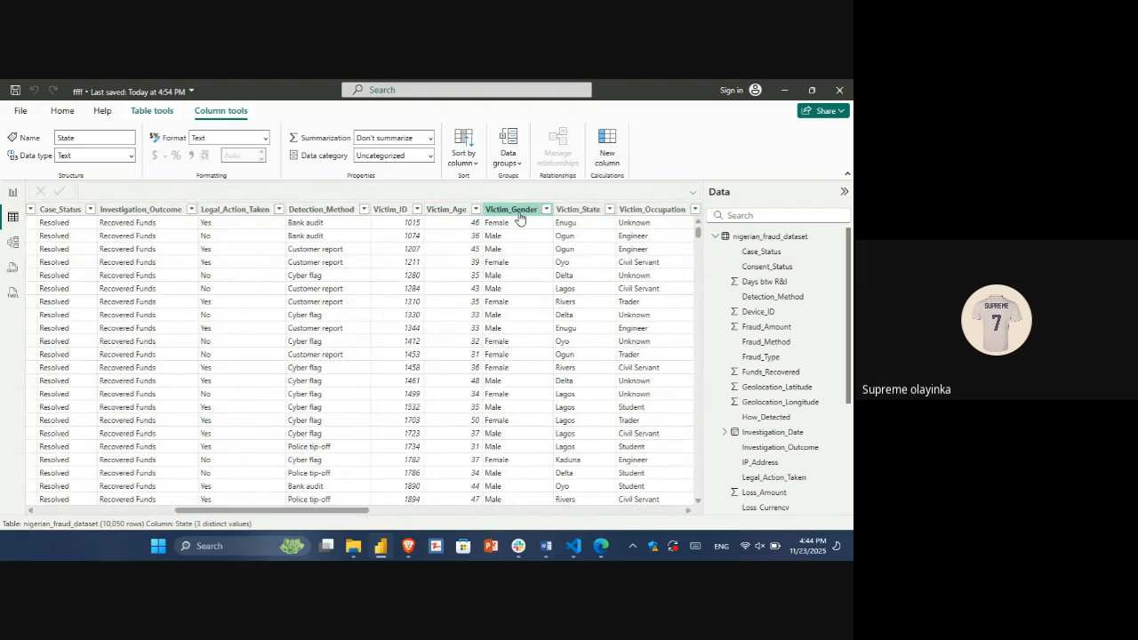
scroll(538, 251, right, 2)
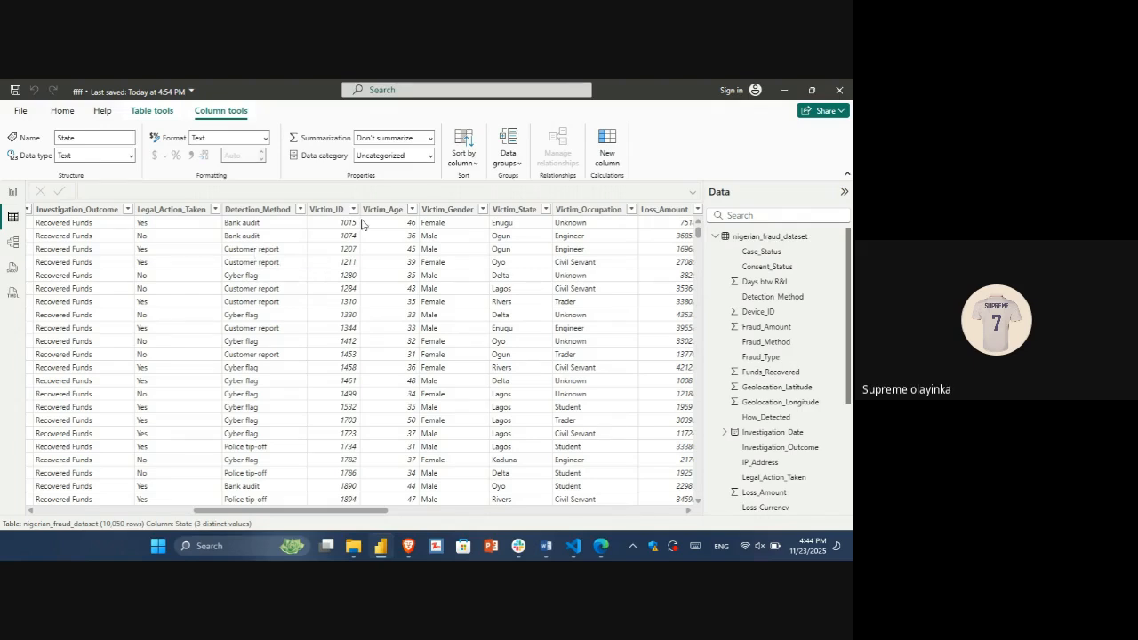
Step: Check the distinct values of Victim_State, and examine the occupation, loss, fraud method and detection columns
click(546, 210)
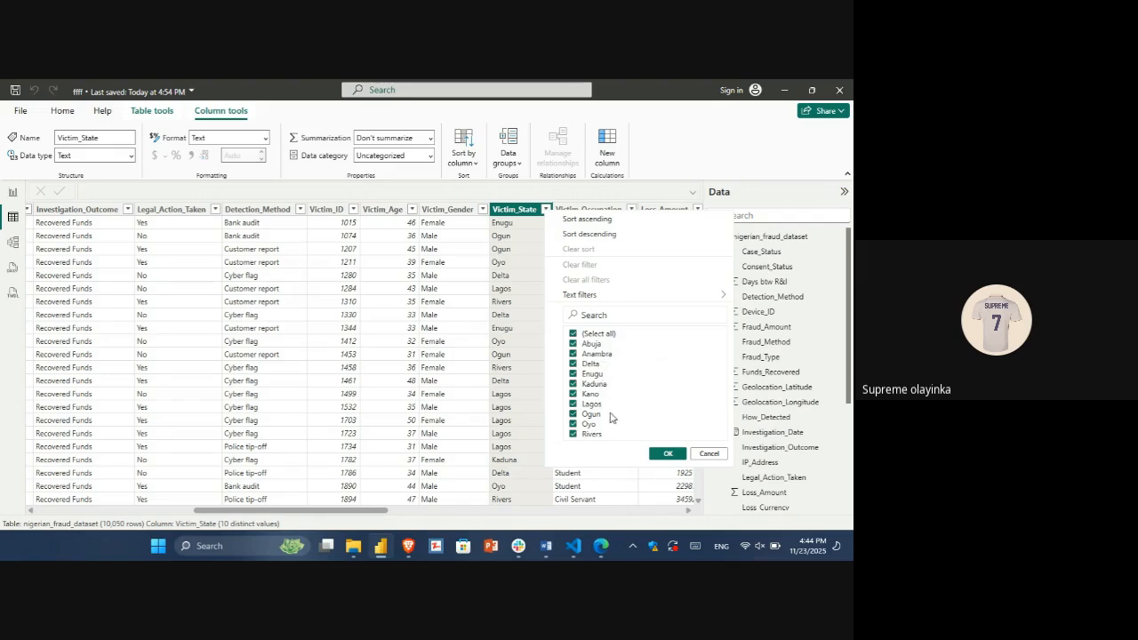
click(665, 454)
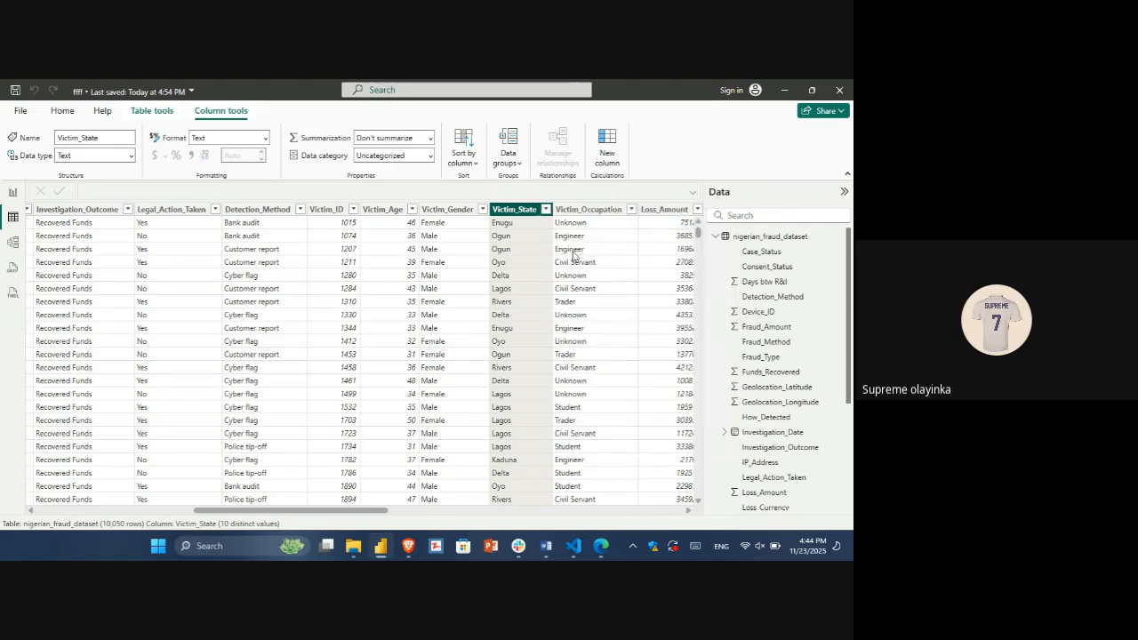
scroll(574, 255, right, 3)
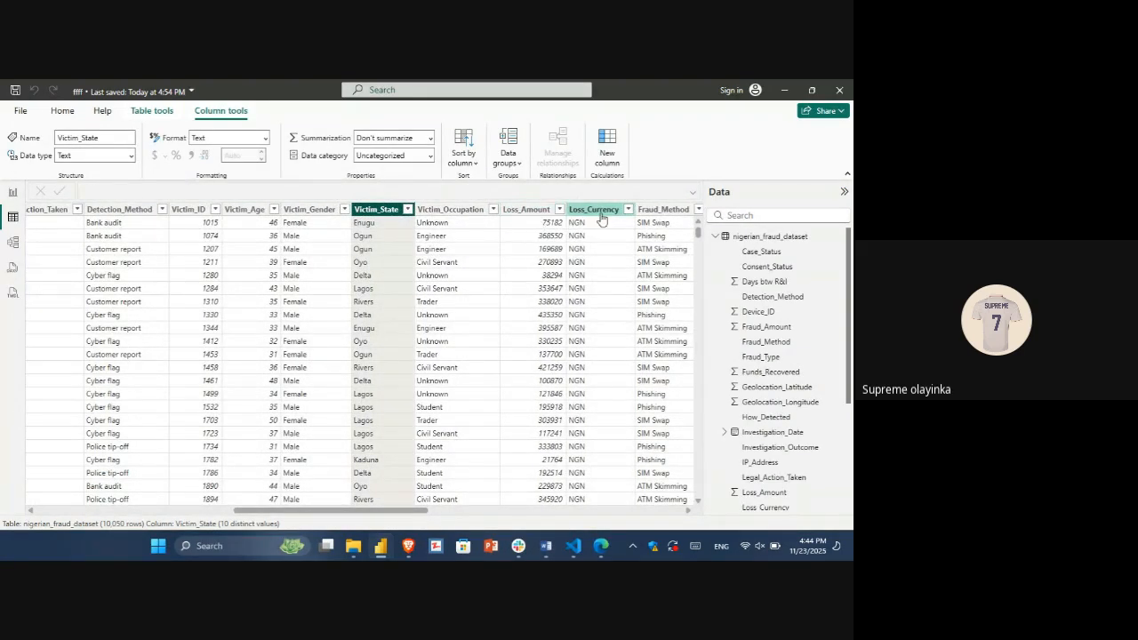
click(453, 290)
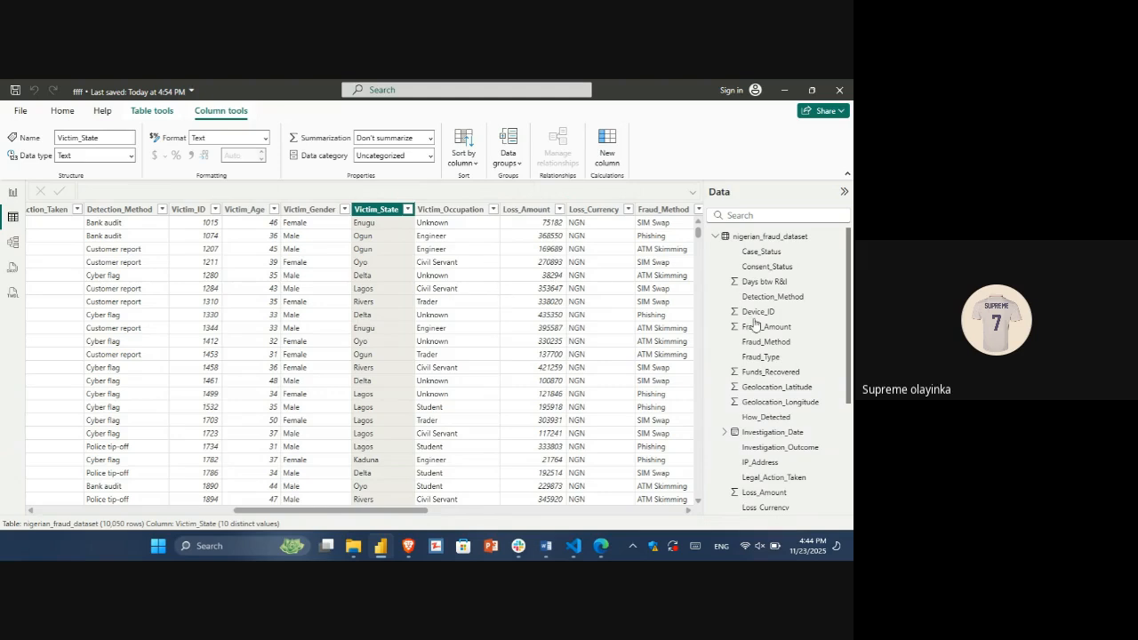
drag(385, 510, 463, 508)
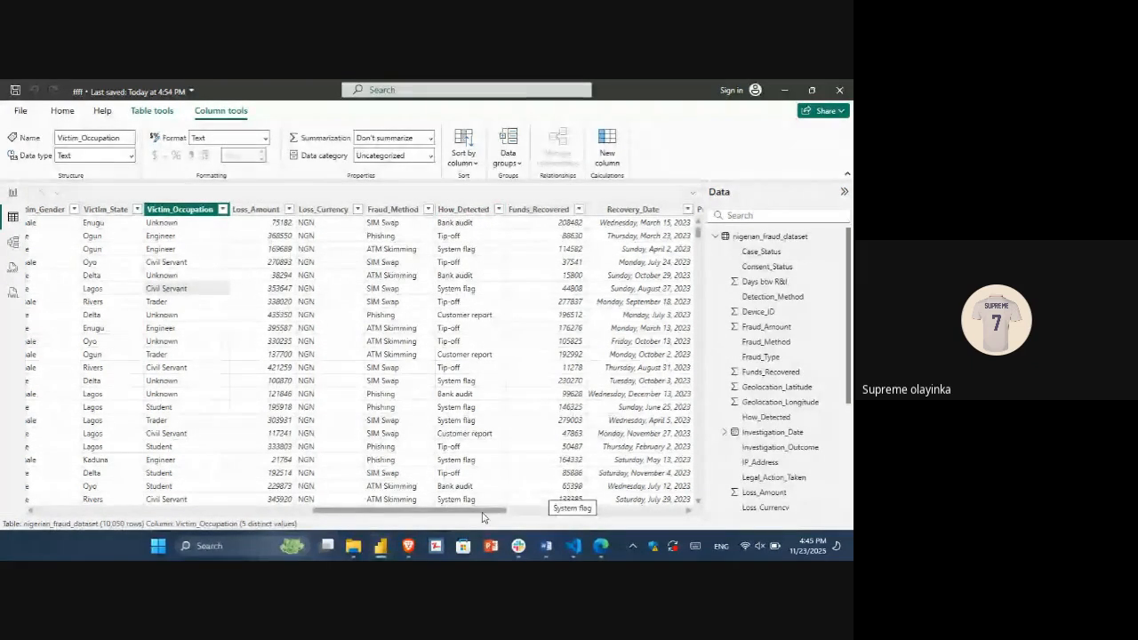
drag(483, 518, 381, 509)
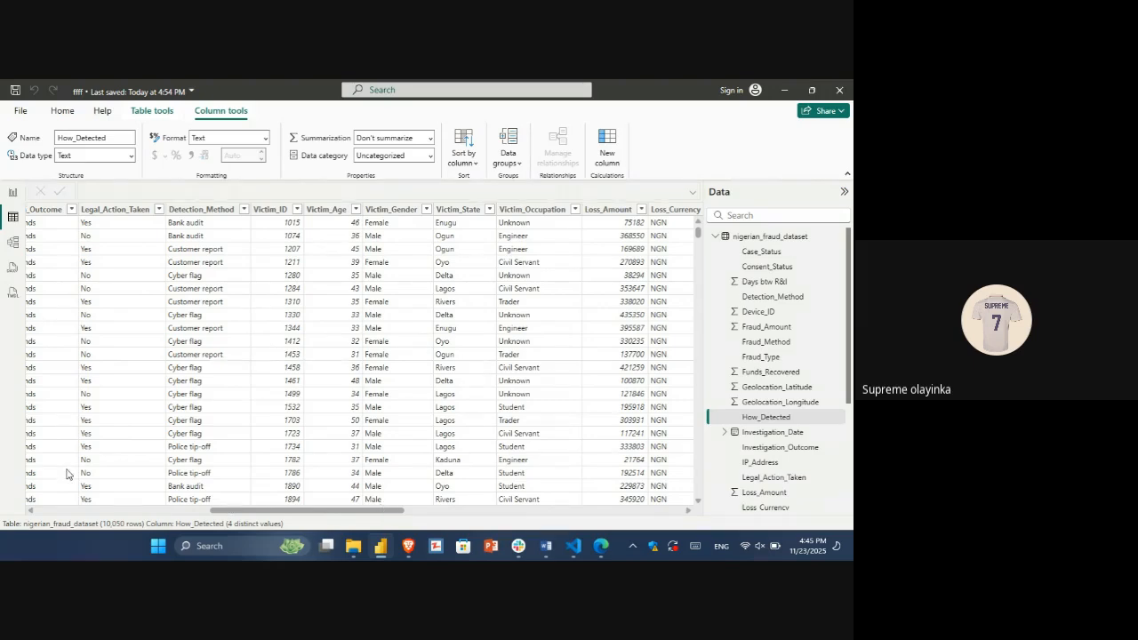
Step: Go back to the report and rename the Viz page to "Criminal Viz"
click(13, 192)
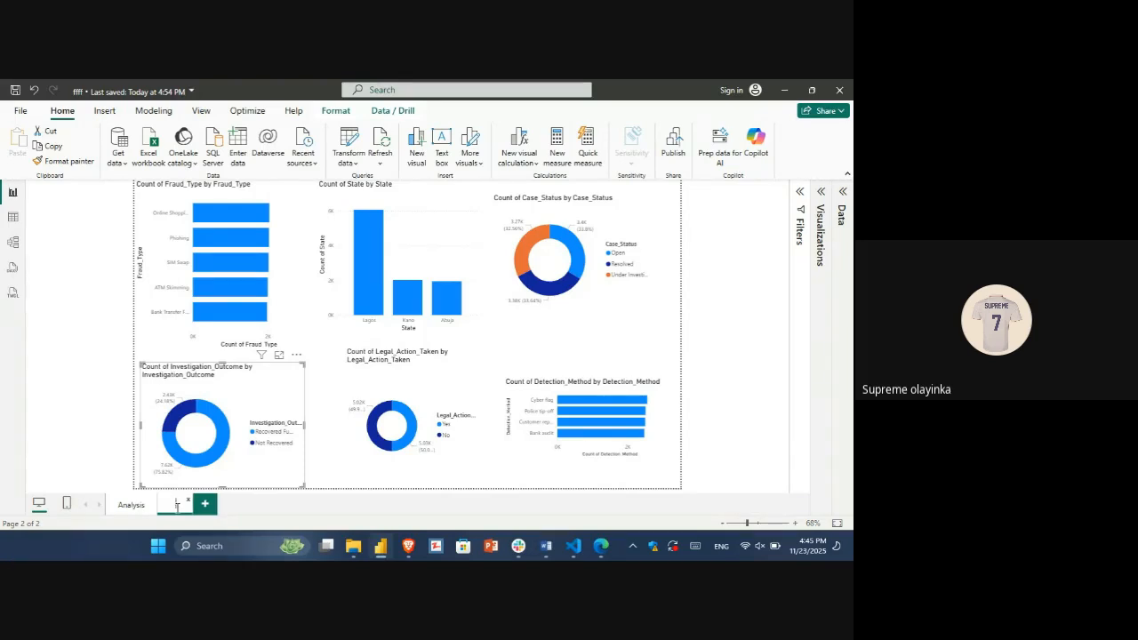
text(c)
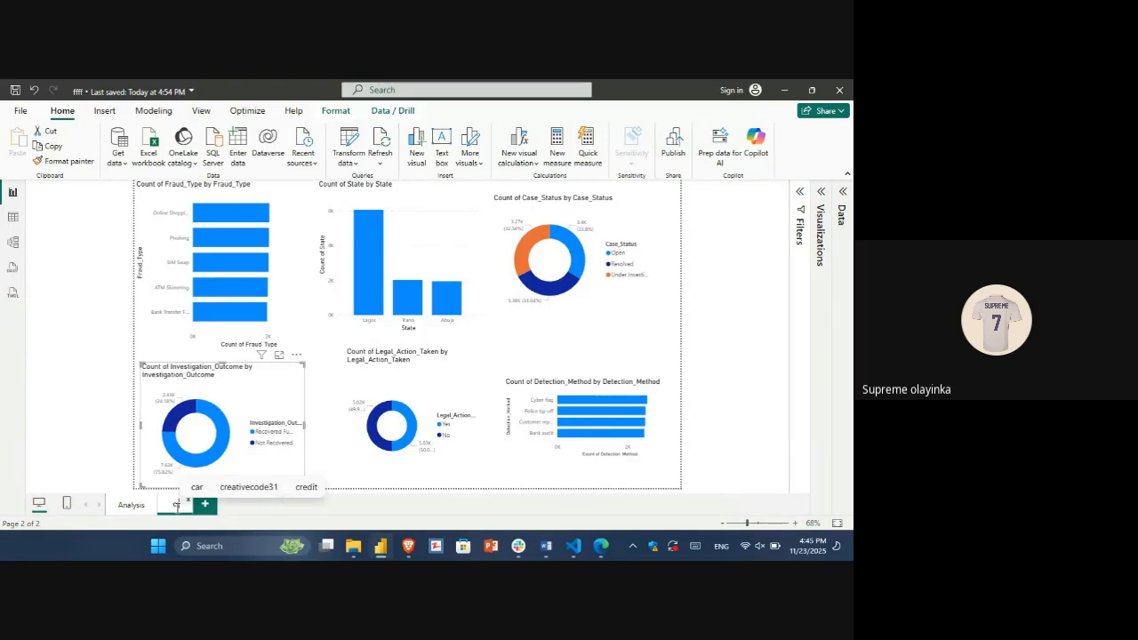
key(BackSpace)
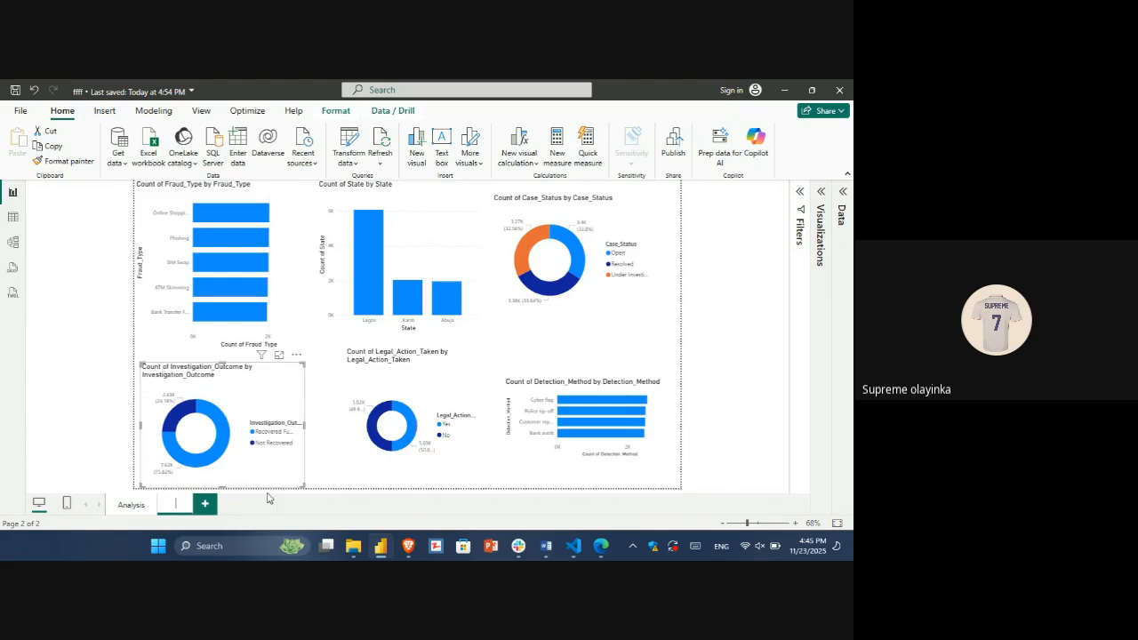
text(cr)
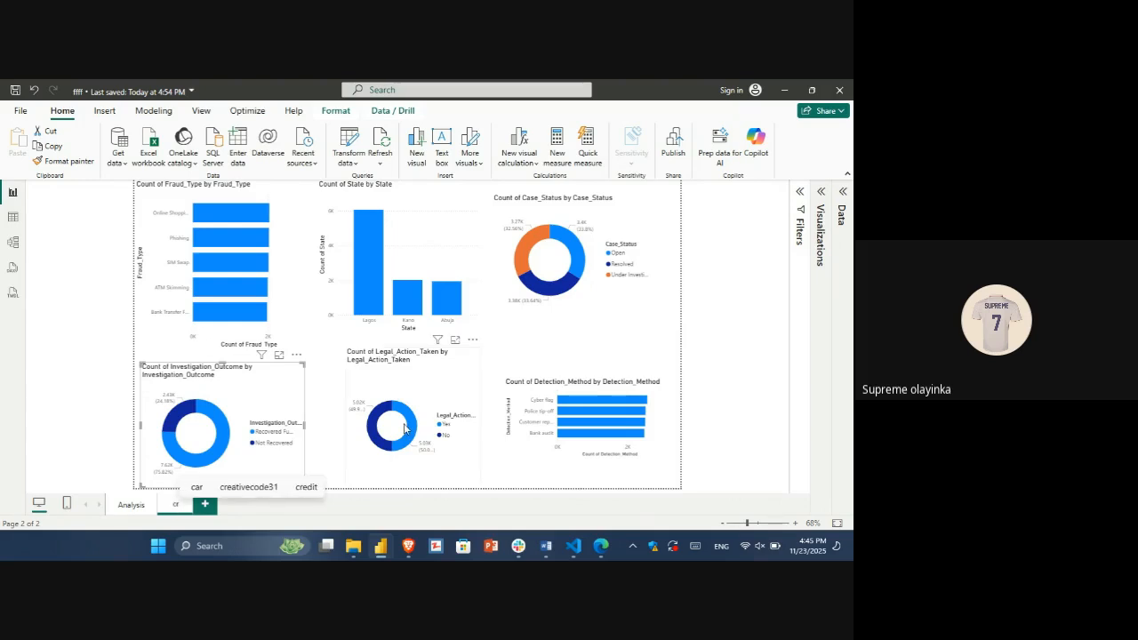
key(BackSpace)
key(BackSpace)
text(c)
key(BackSpace)
key(BackSpace)
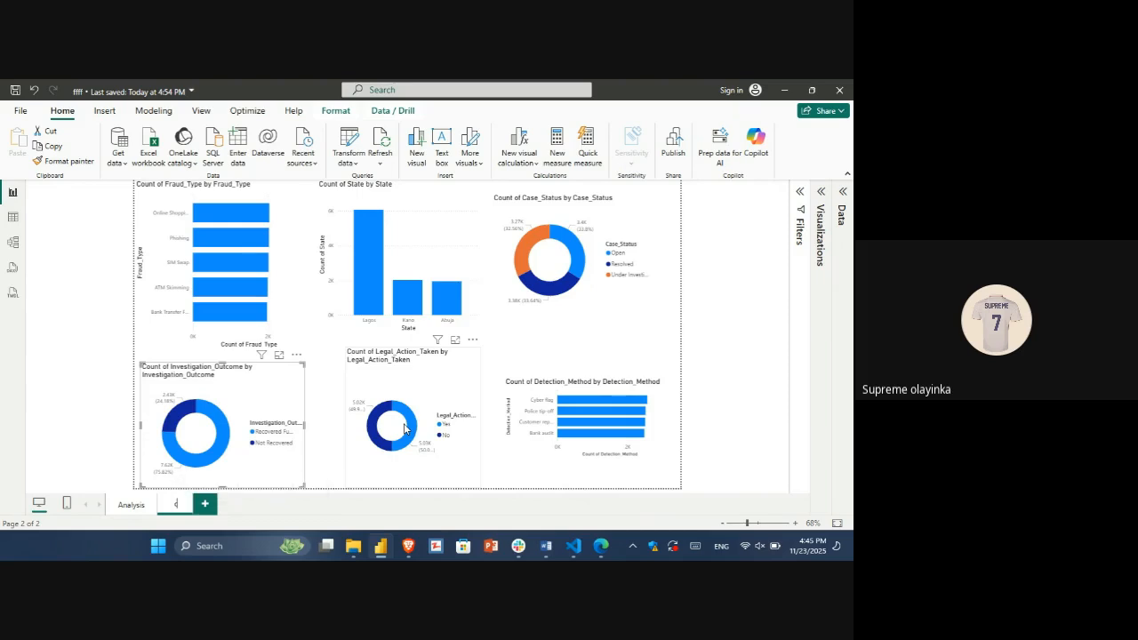
text(C)
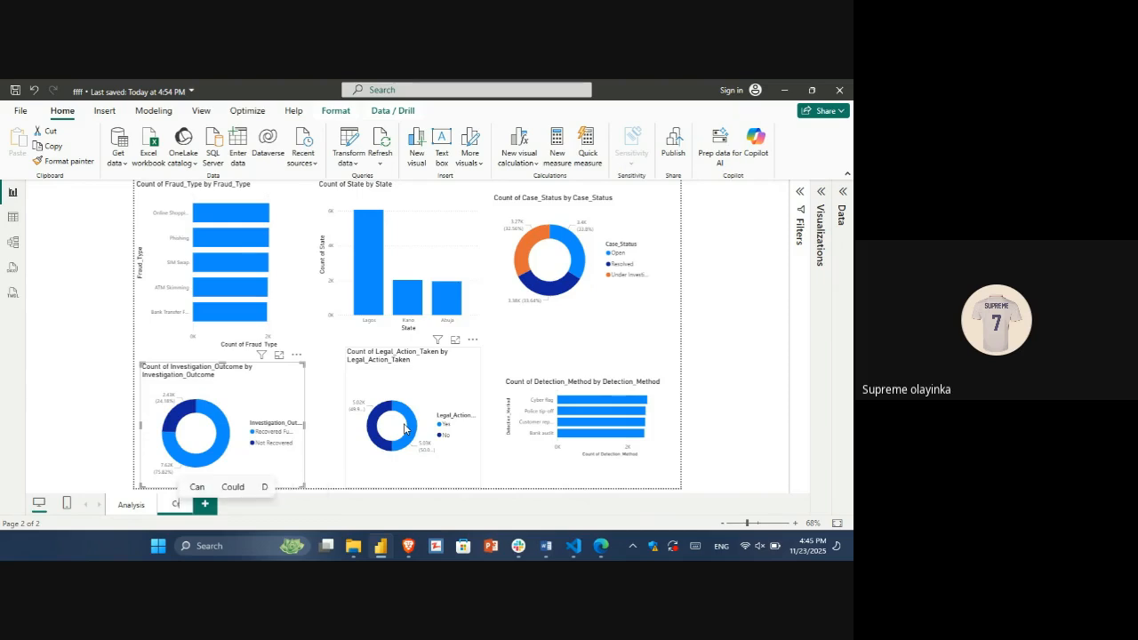
text(rimina)
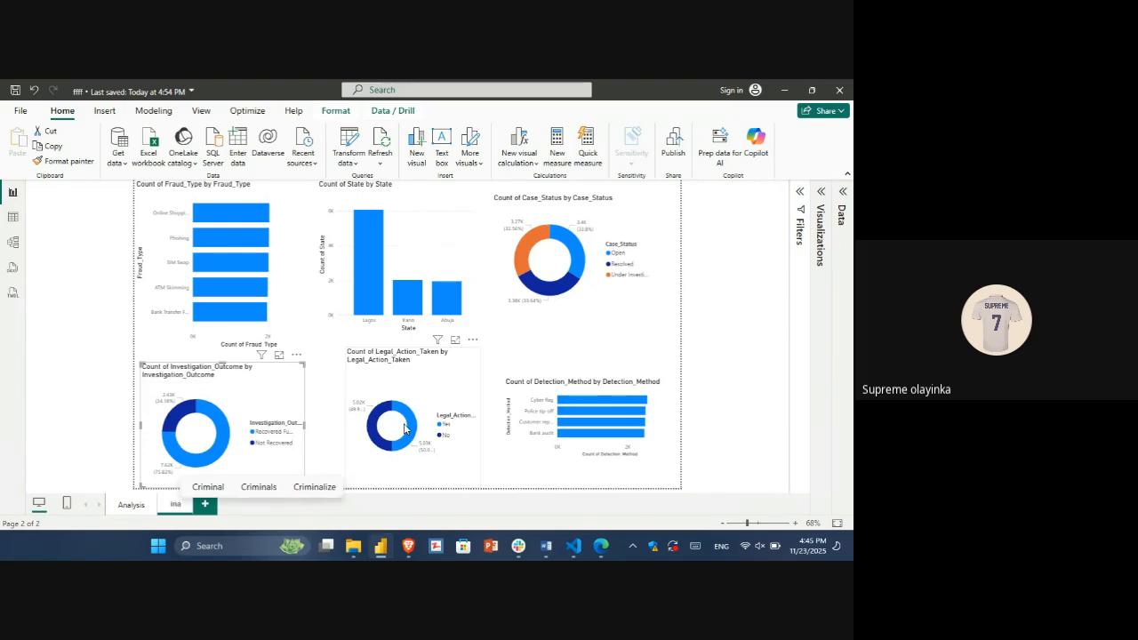
text(l )
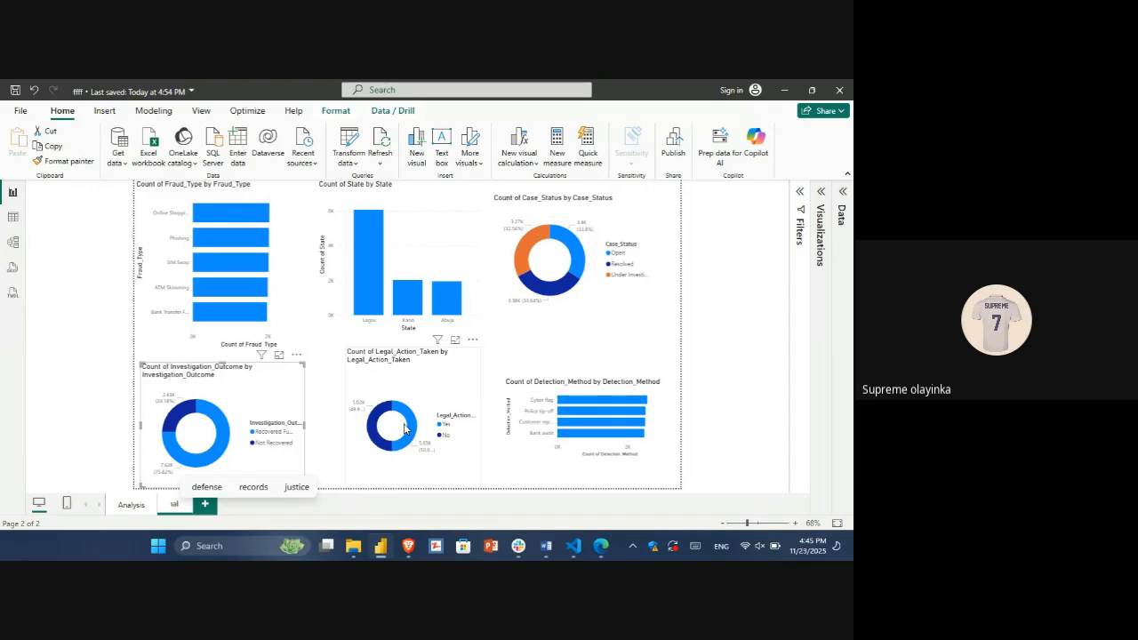
text(Vi)
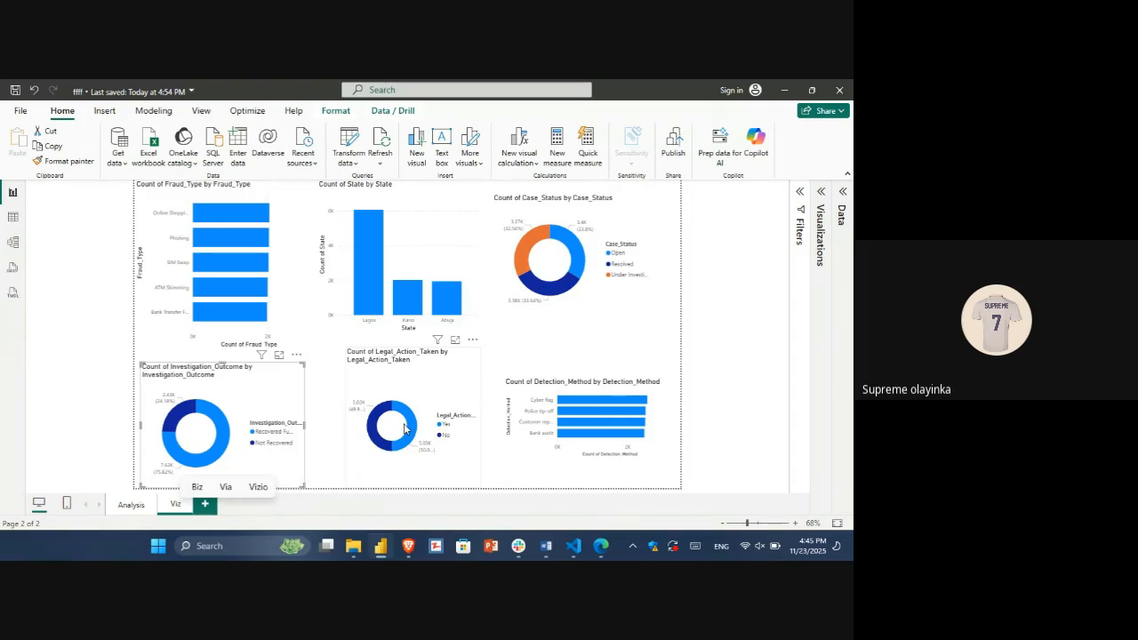
text(z)
key(Return)
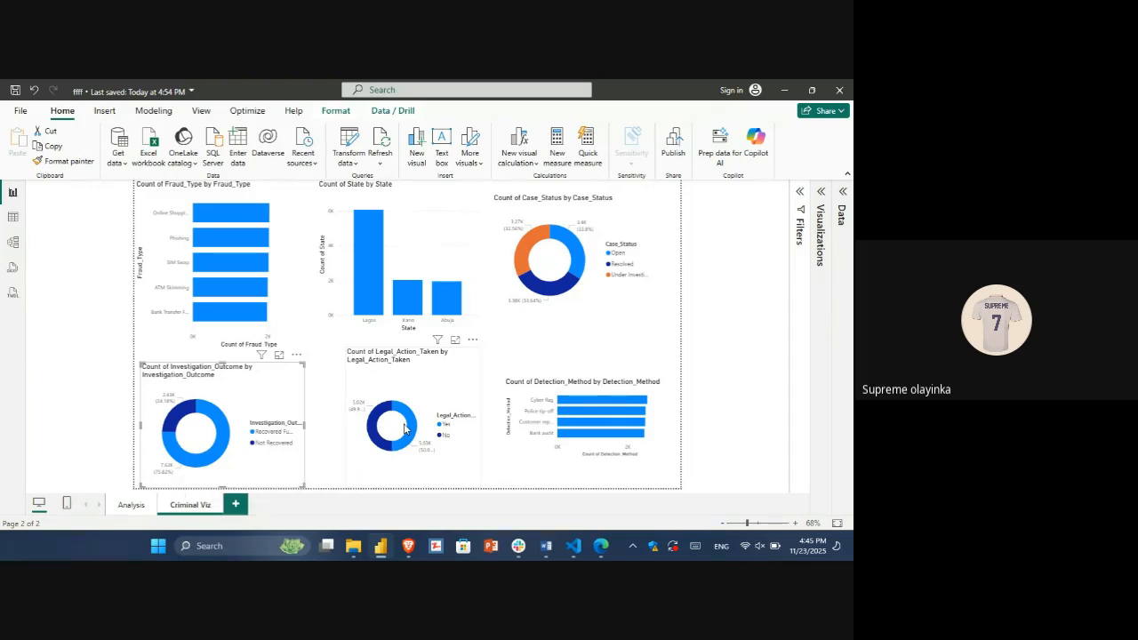
Step: Add a new report page and name it "Victim Viz"
click(236, 505)
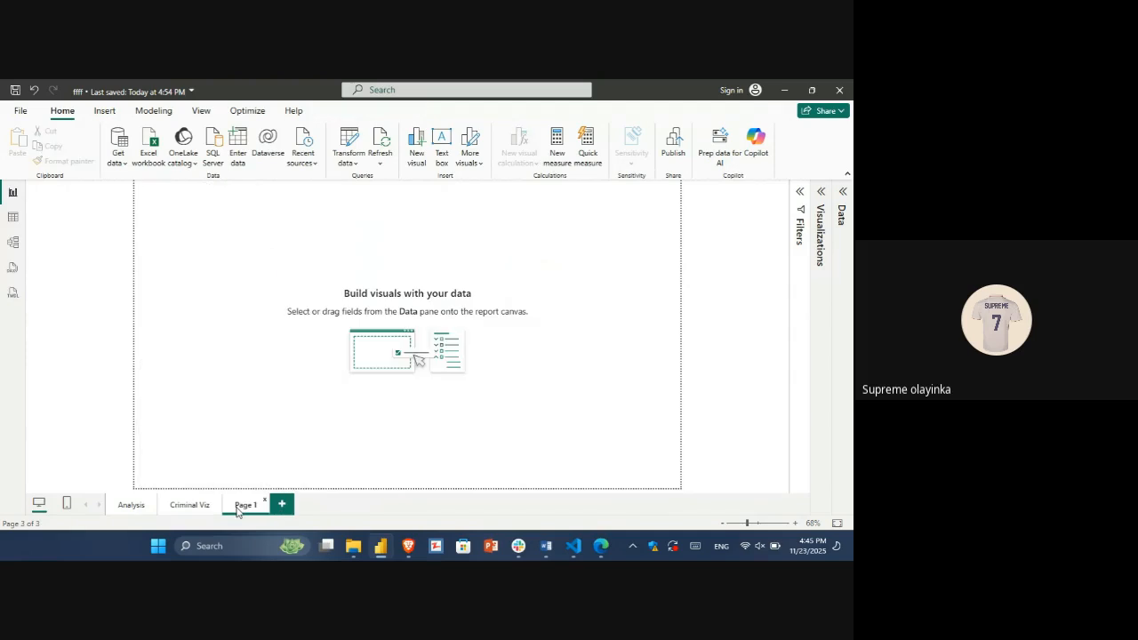
double_click(238, 504)
text(Victim)
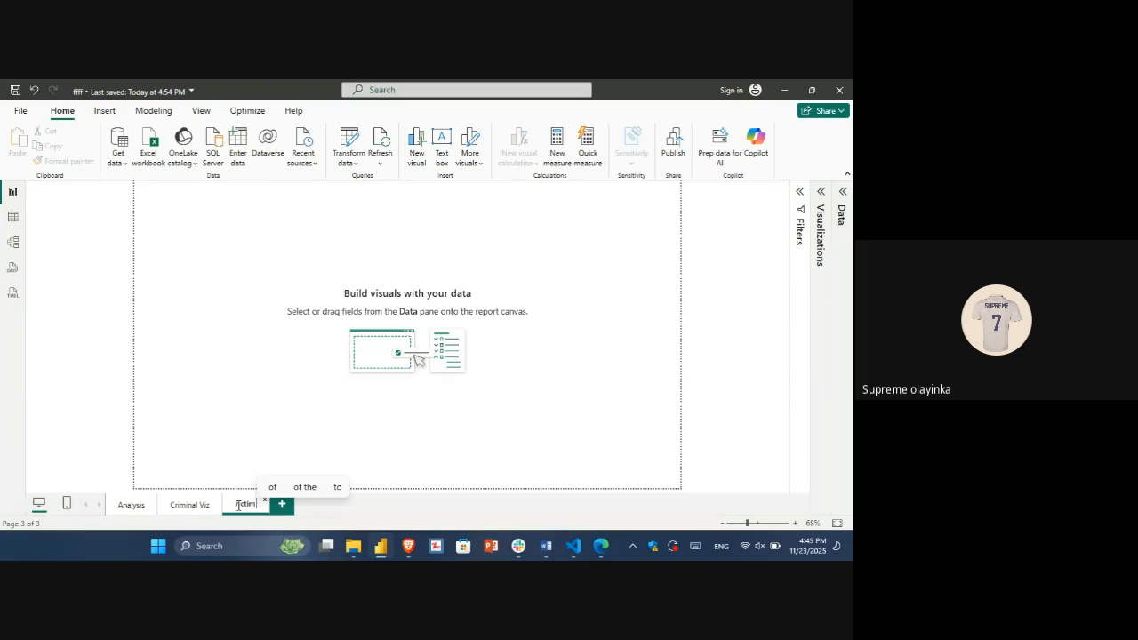
text( V)
text(i)
key(BackSpace)
key(BackSpace)
key(BackSpace)
text(V)
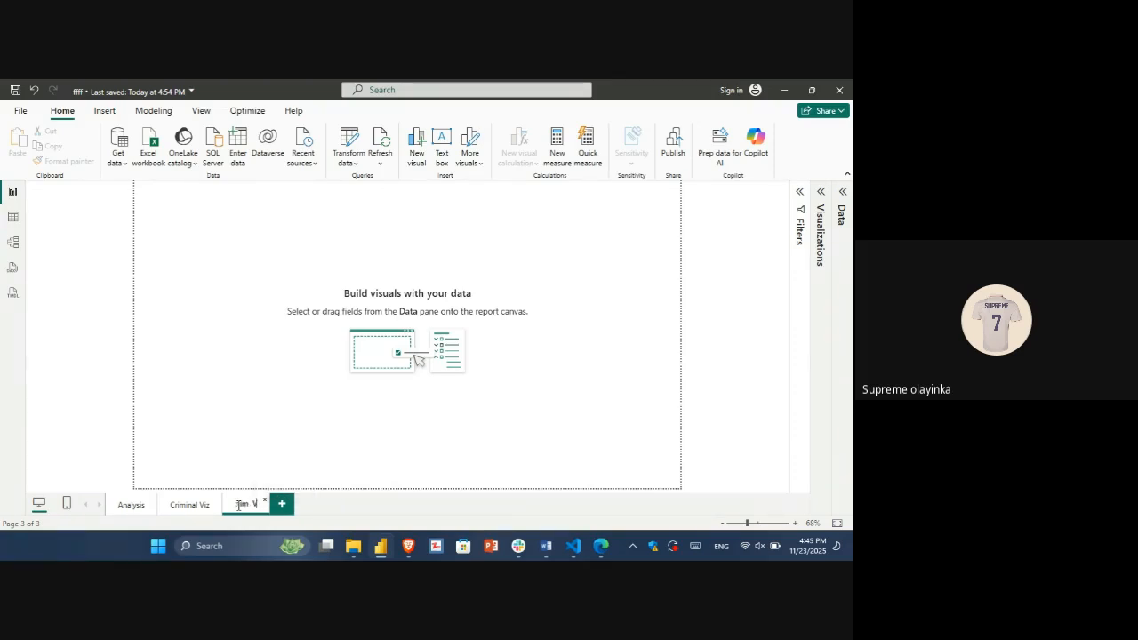
text(i)
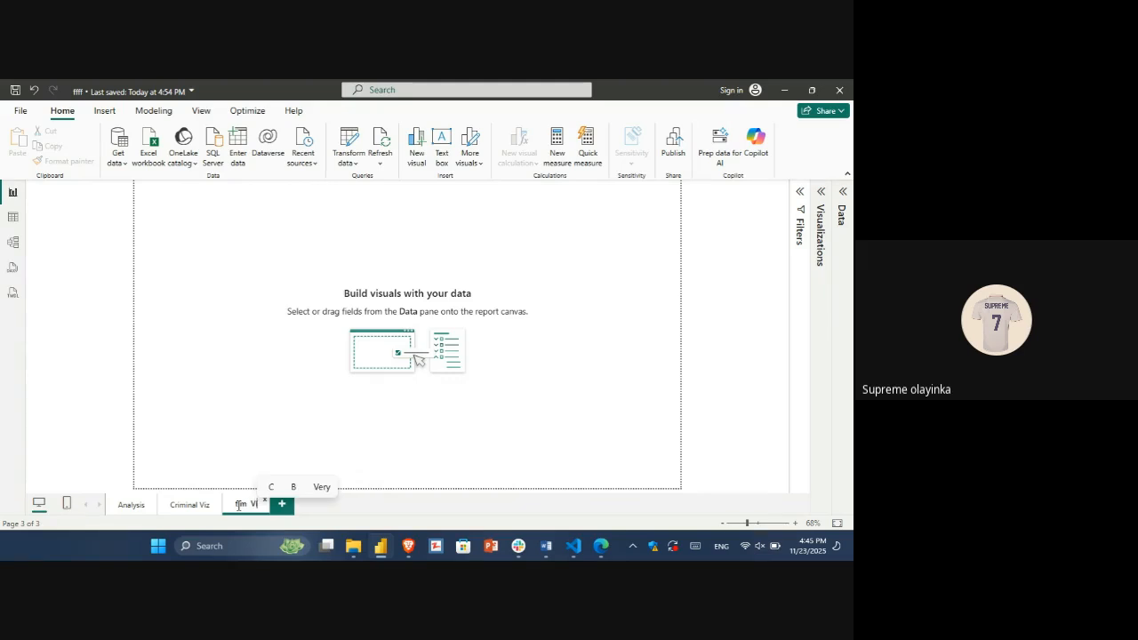
text(z)
key(Return)
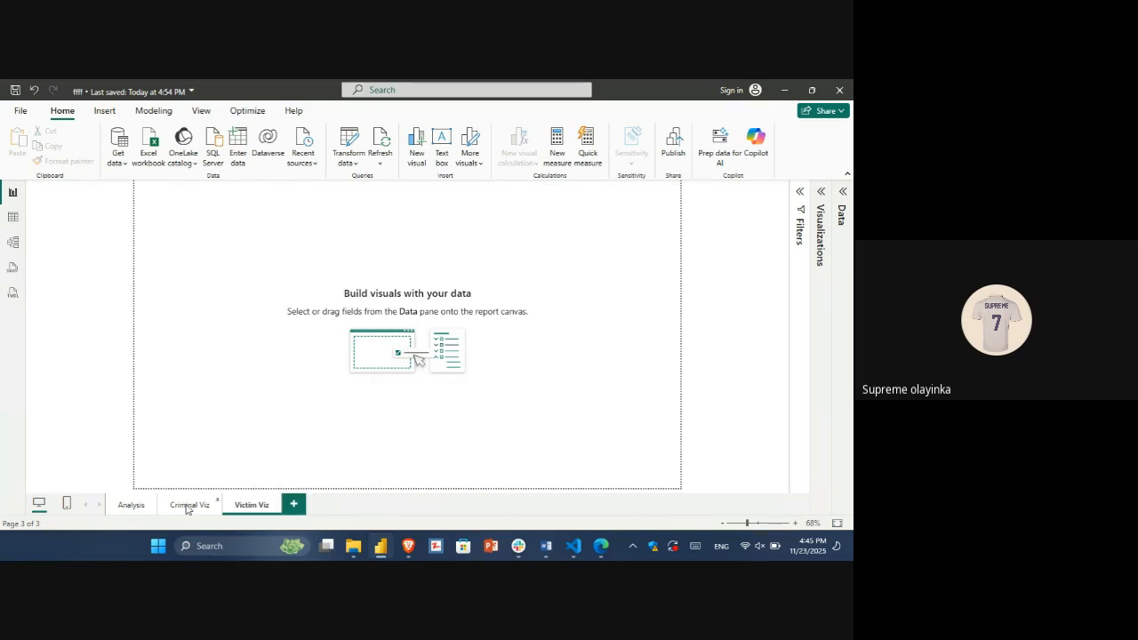
Step: Return to the Criminal Viz page and review its fraud type, case status, investigation outcome and legal action charts
click(189, 505)
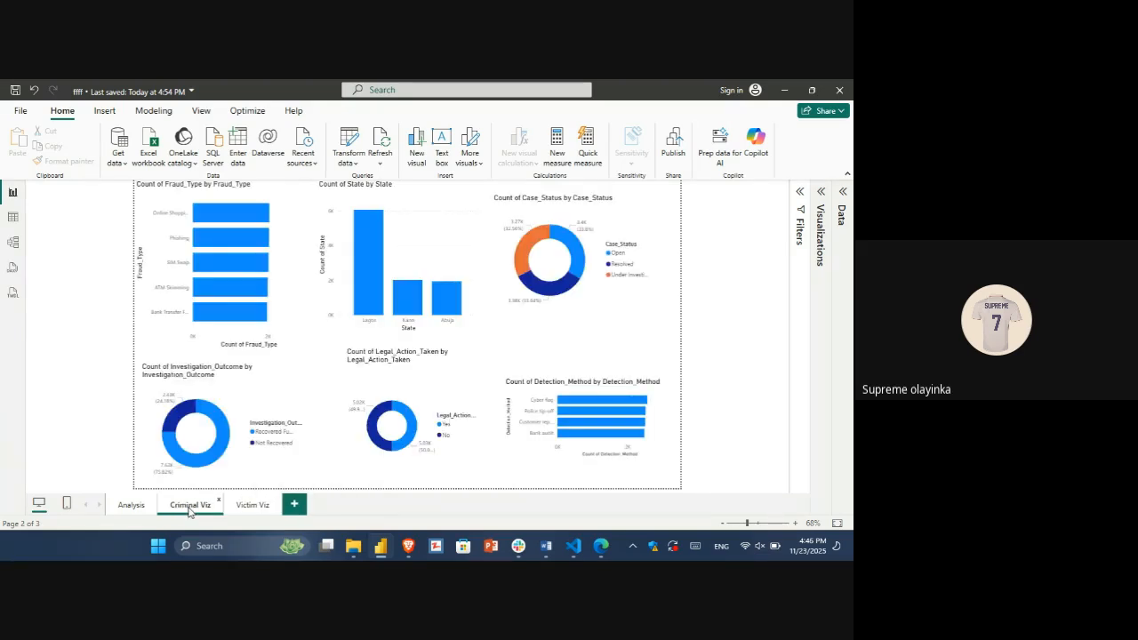
click(277, 255)
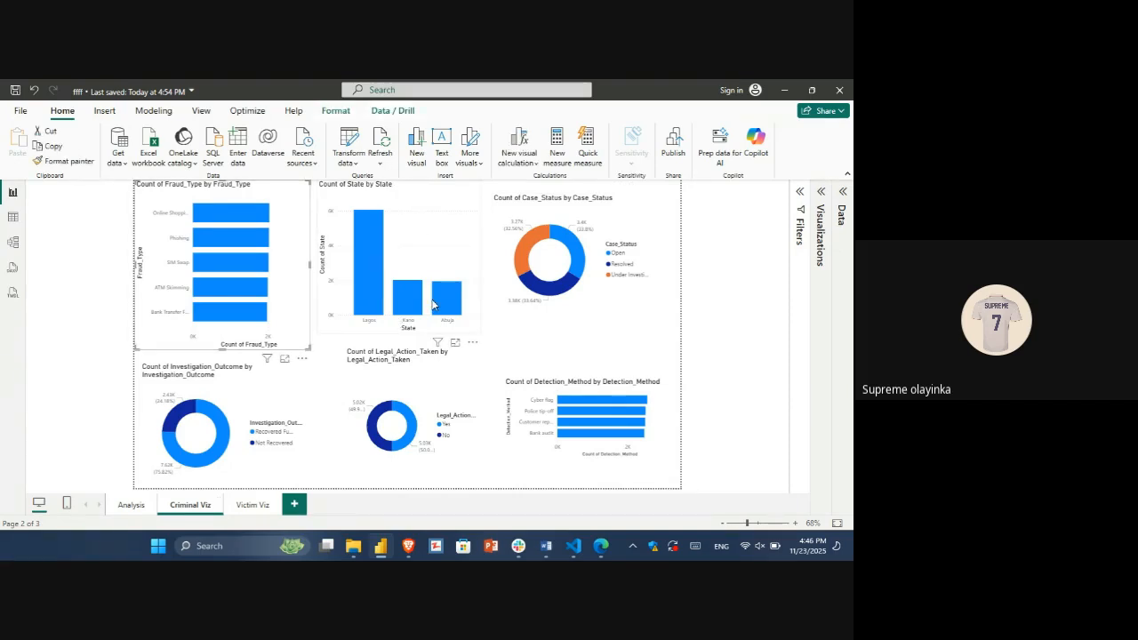
click(583, 221)
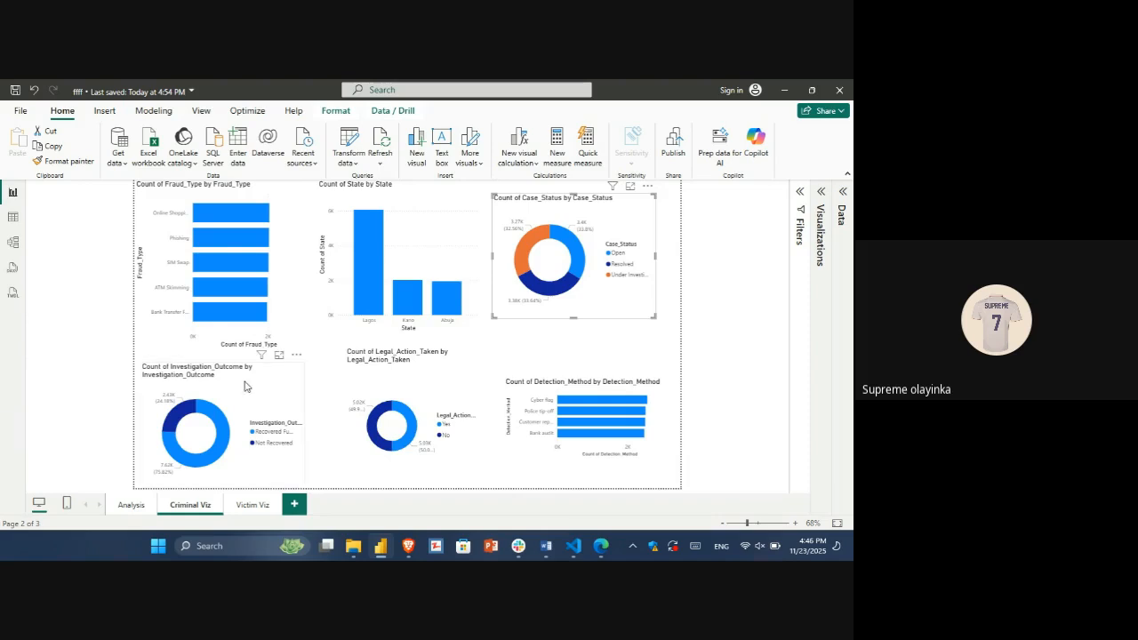
click(194, 380)
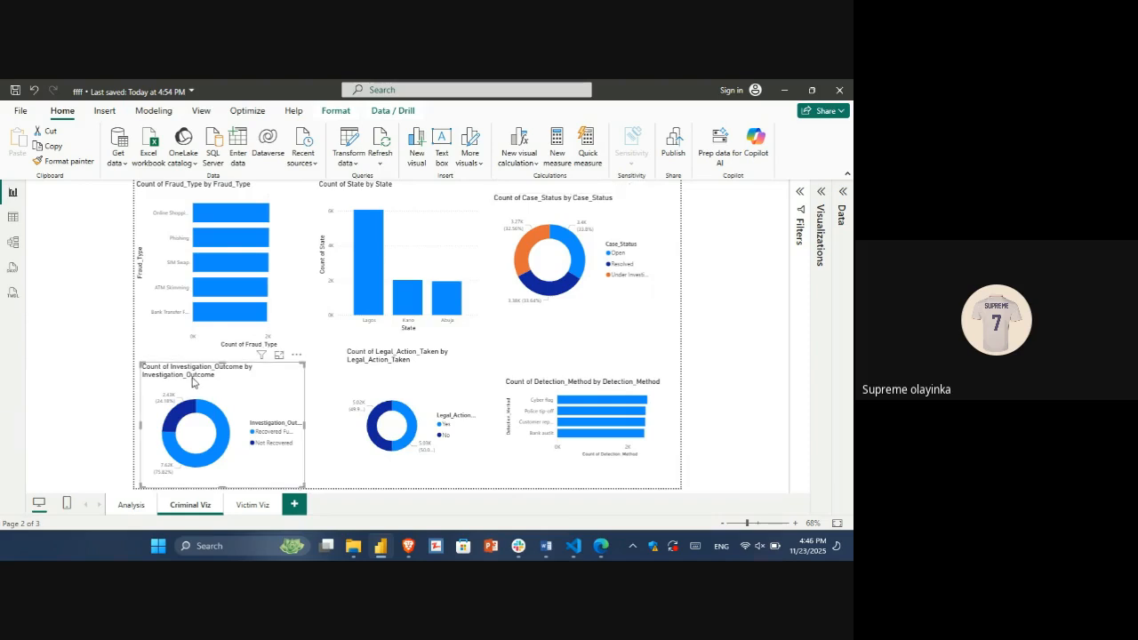
click(427, 361)
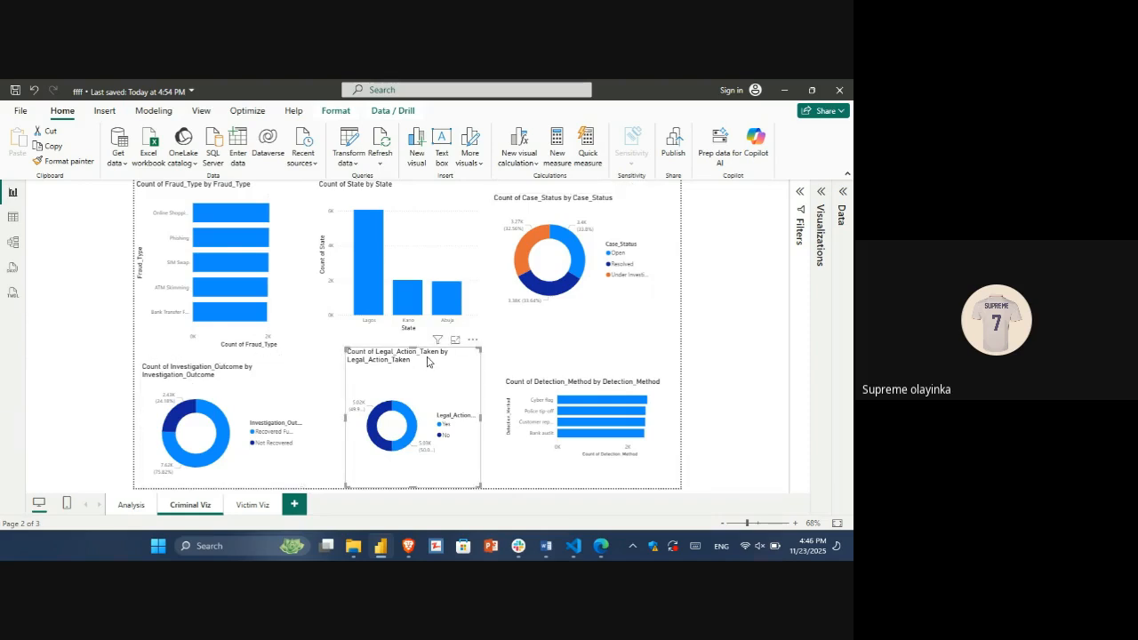
click(576, 366)
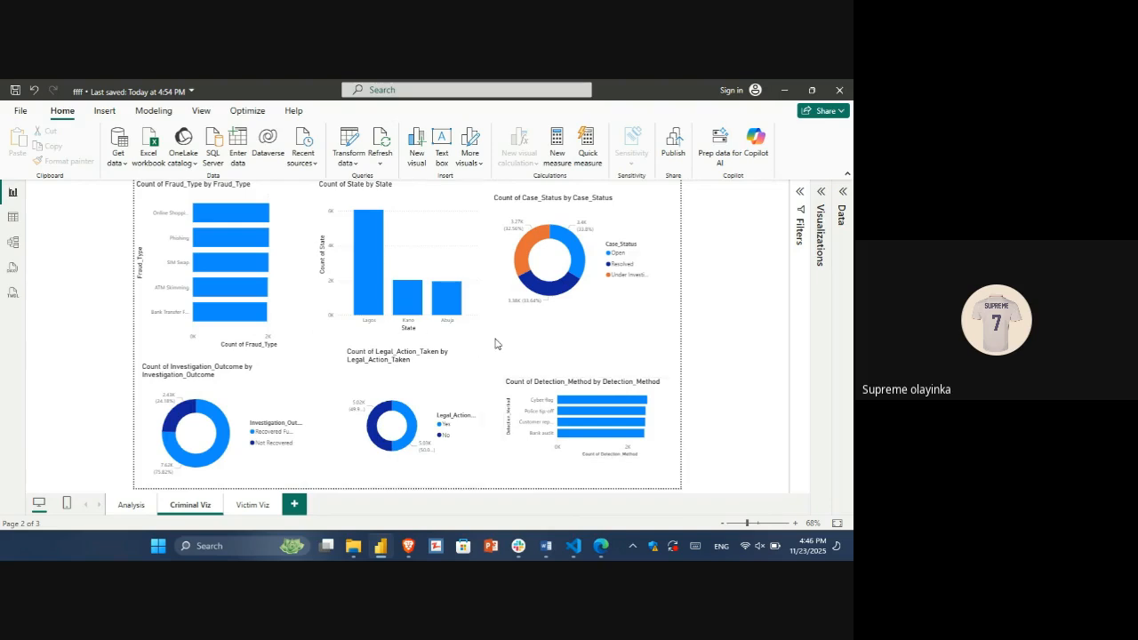
click(412, 387)
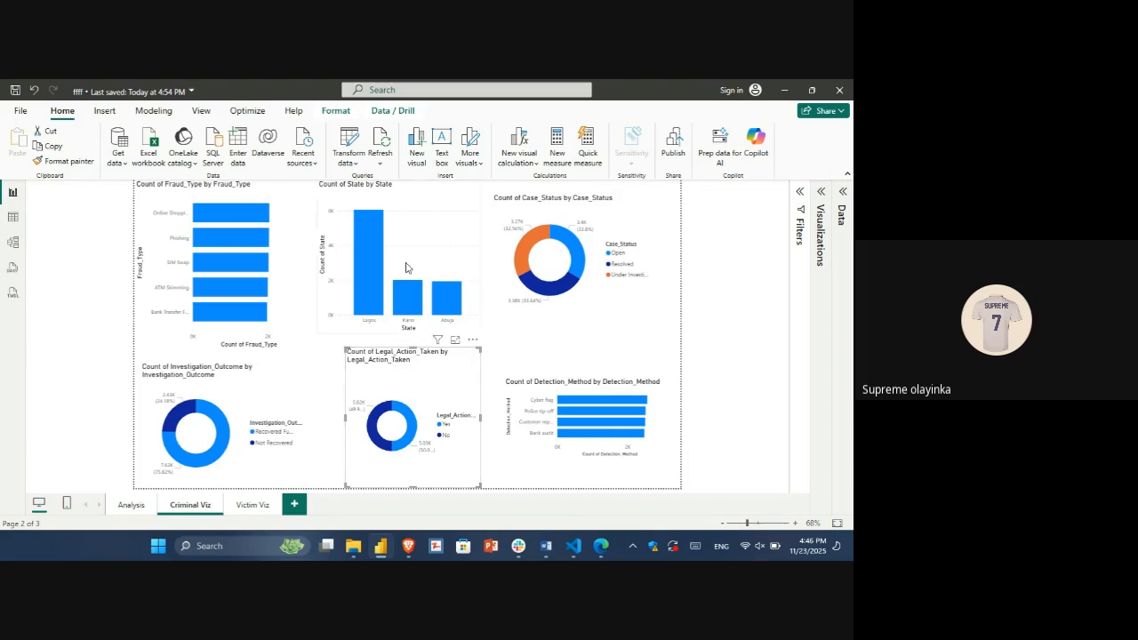
Step: Rearrange the Criminal Viz page with the Legal_Action_Taken and Investigation_Outcome donuts in the upper row and the State and Fraud_Type charts in the lower row
drag(432, 224, 629, 359)
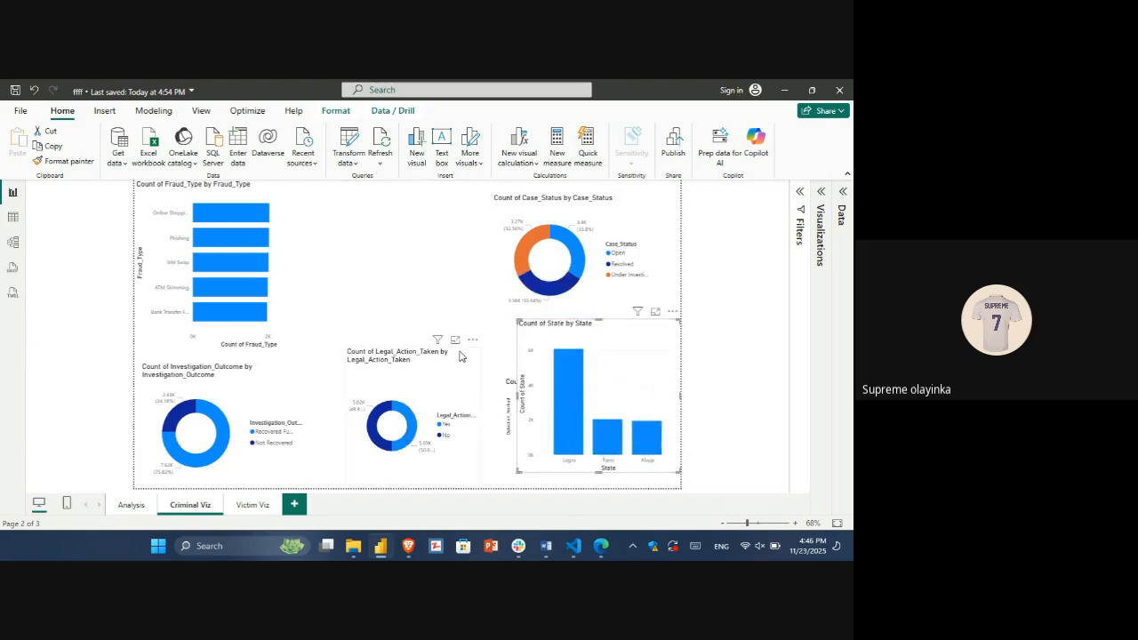
drag(444, 363, 445, 208)
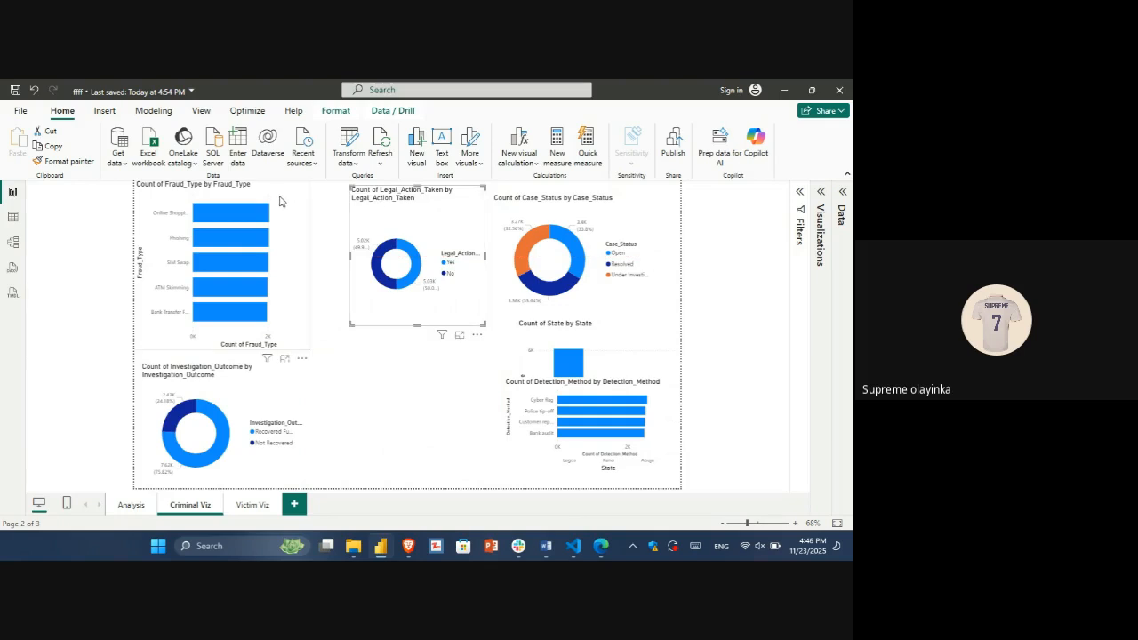
drag(276, 221, 436, 355)
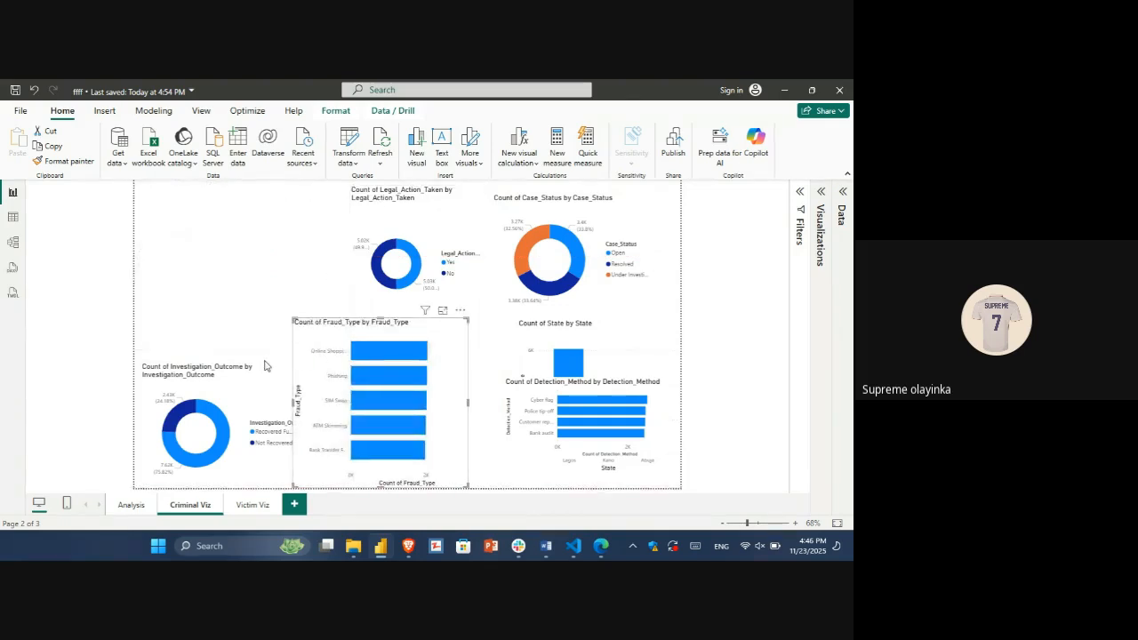
drag(242, 368, 244, 199)
drag(385, 339, 217, 361)
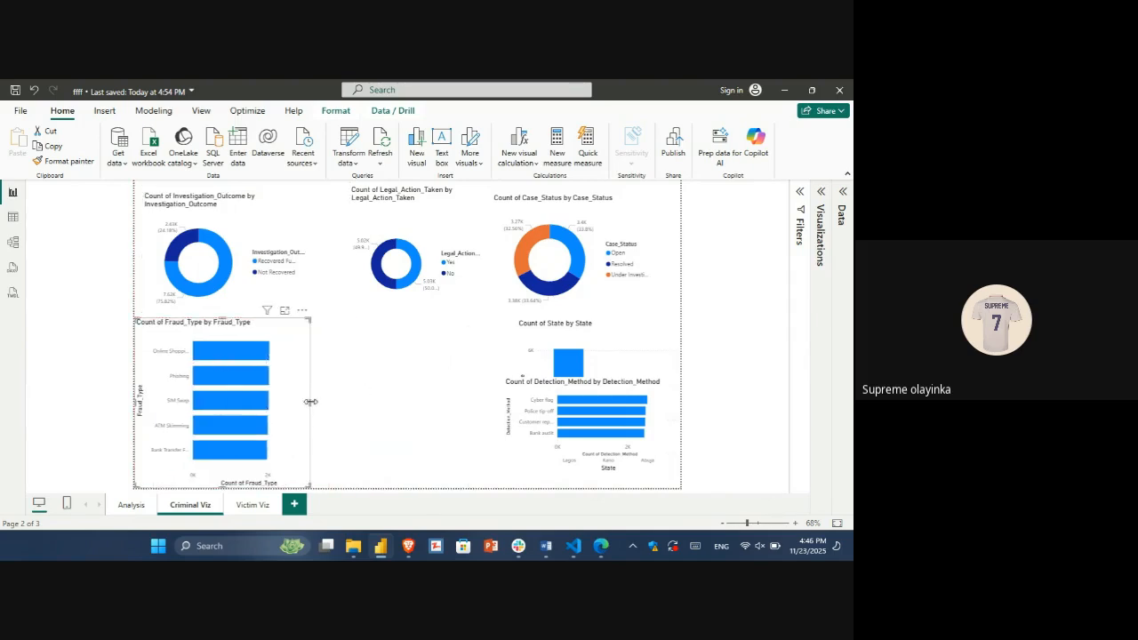
Step: Widen and shorten the Fraud_Type bar chart, and place an enlarged Detection_Method chart between it and the State chart
drag(309, 401, 375, 407)
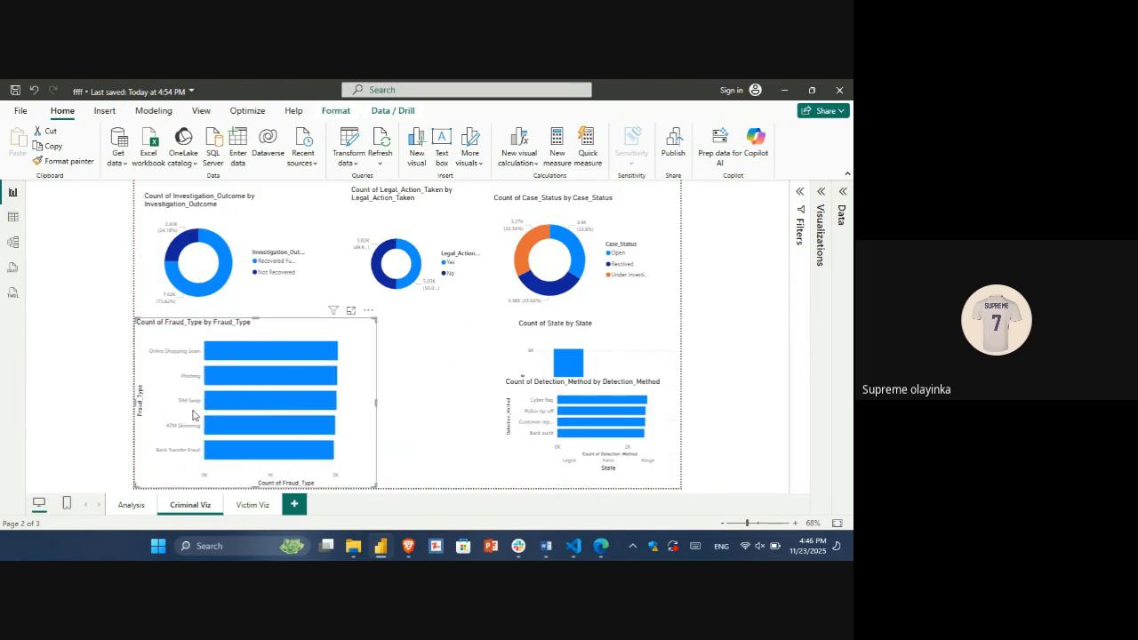
drag(254, 485, 254, 463)
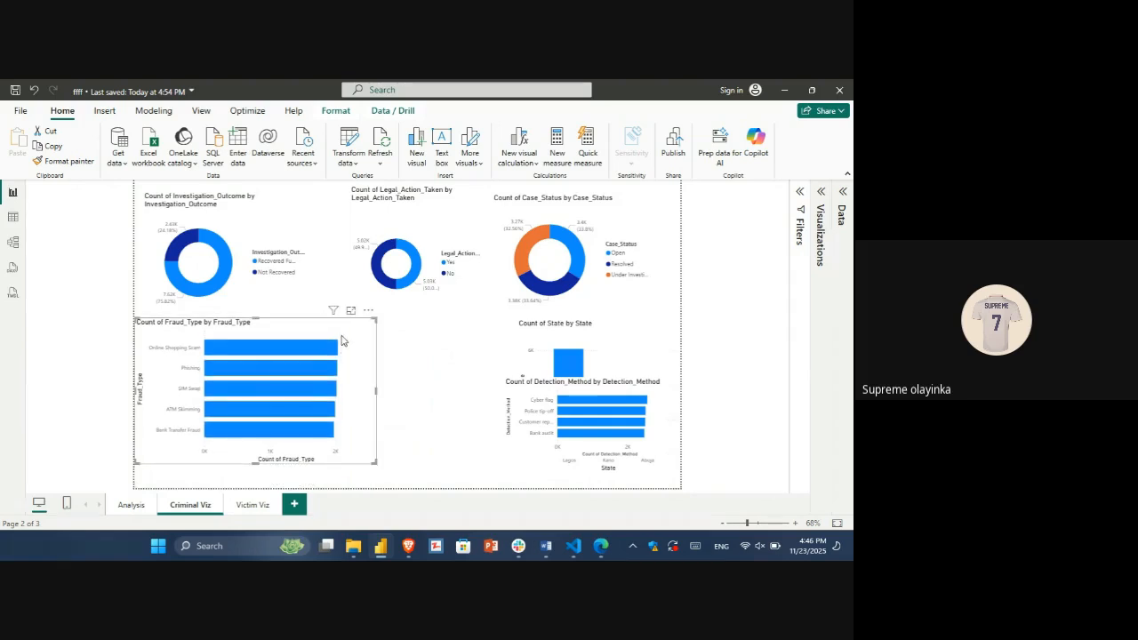
drag(342, 340, 340, 356)
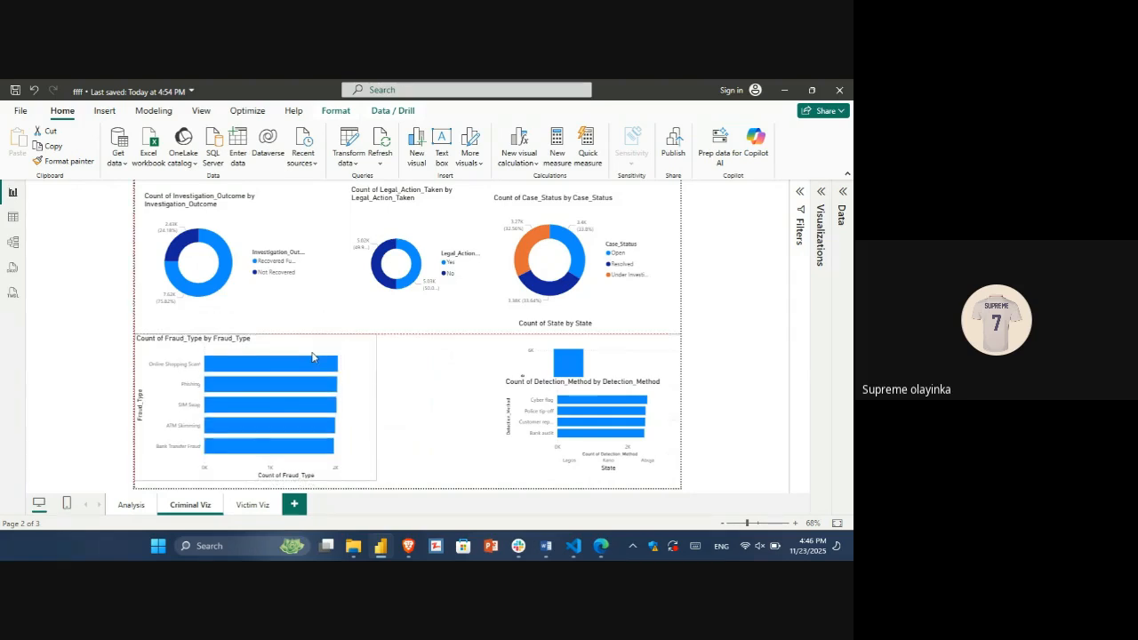
drag(627, 394, 413, 343)
click(608, 371)
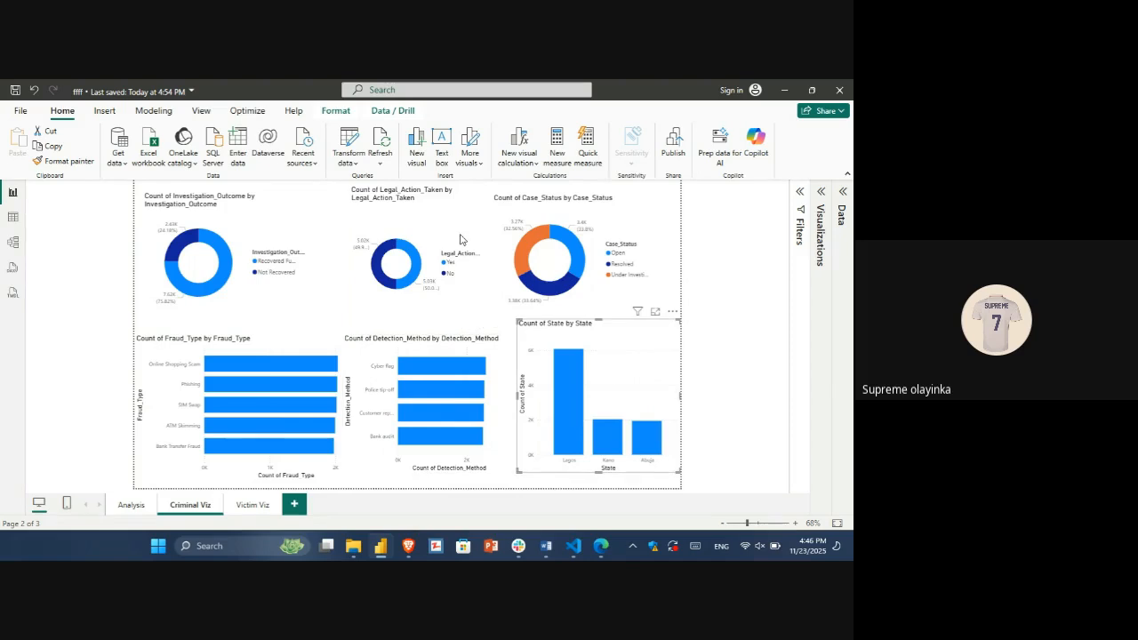
Step: Try to convert the State column chart into a filled map
click(115, 113)
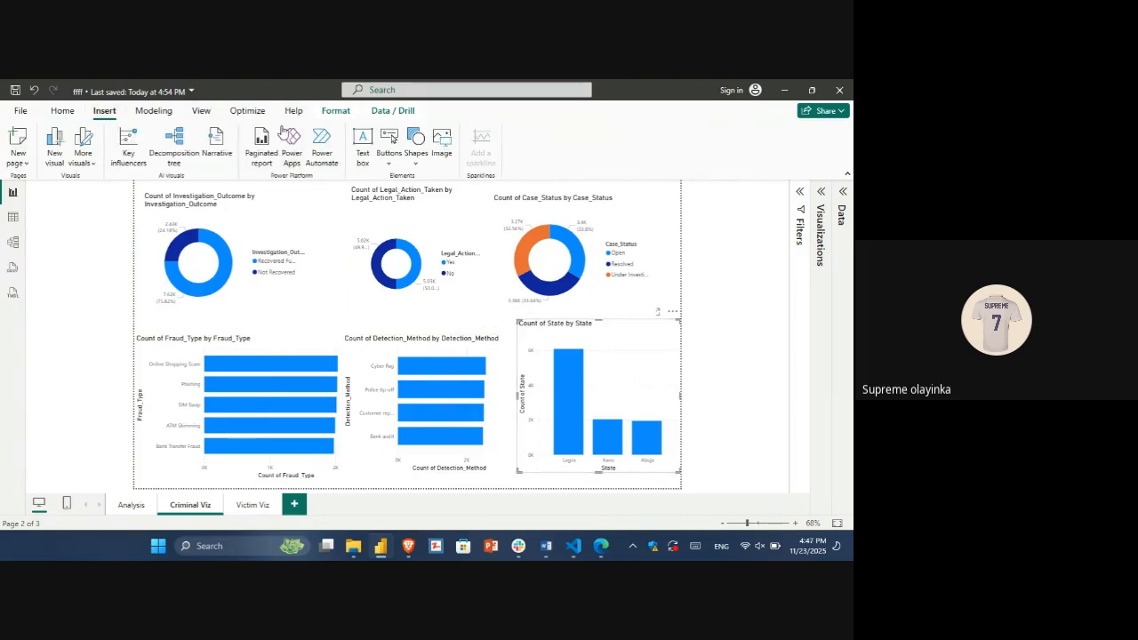
click(64, 113)
click(820, 206)
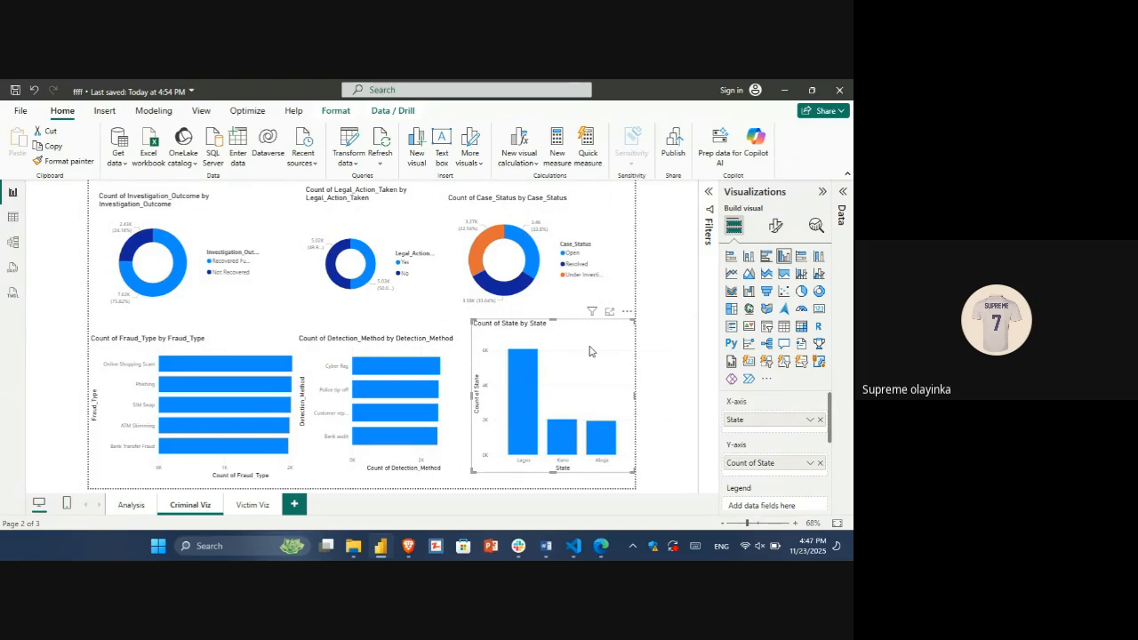
click(771, 309)
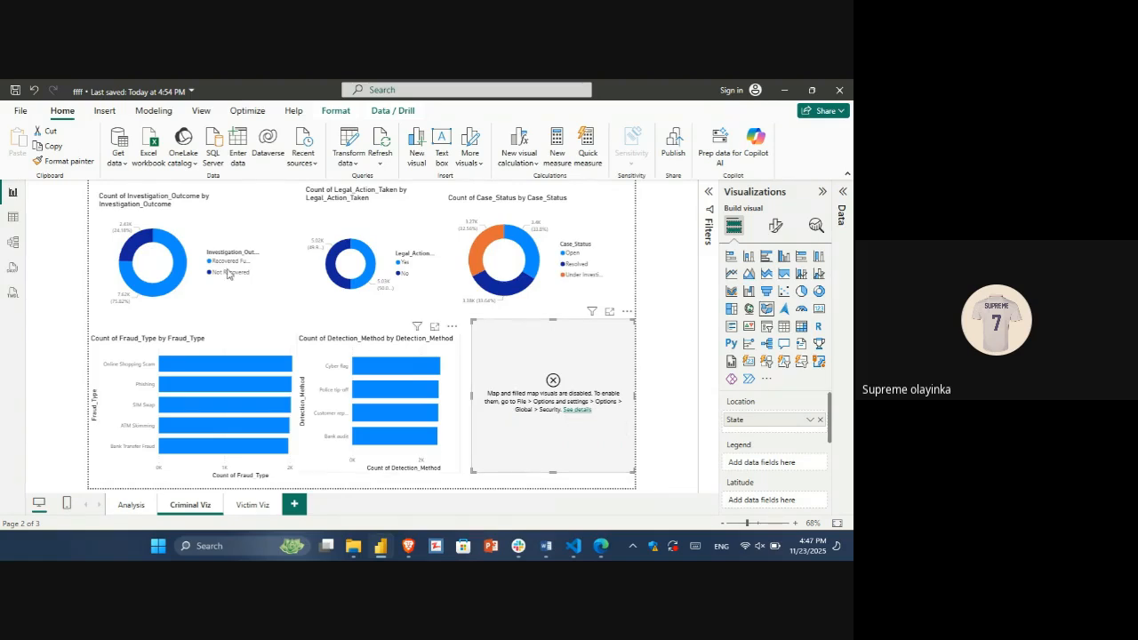
Step: Change the State visual back to a clustered column chart
click(21, 111)
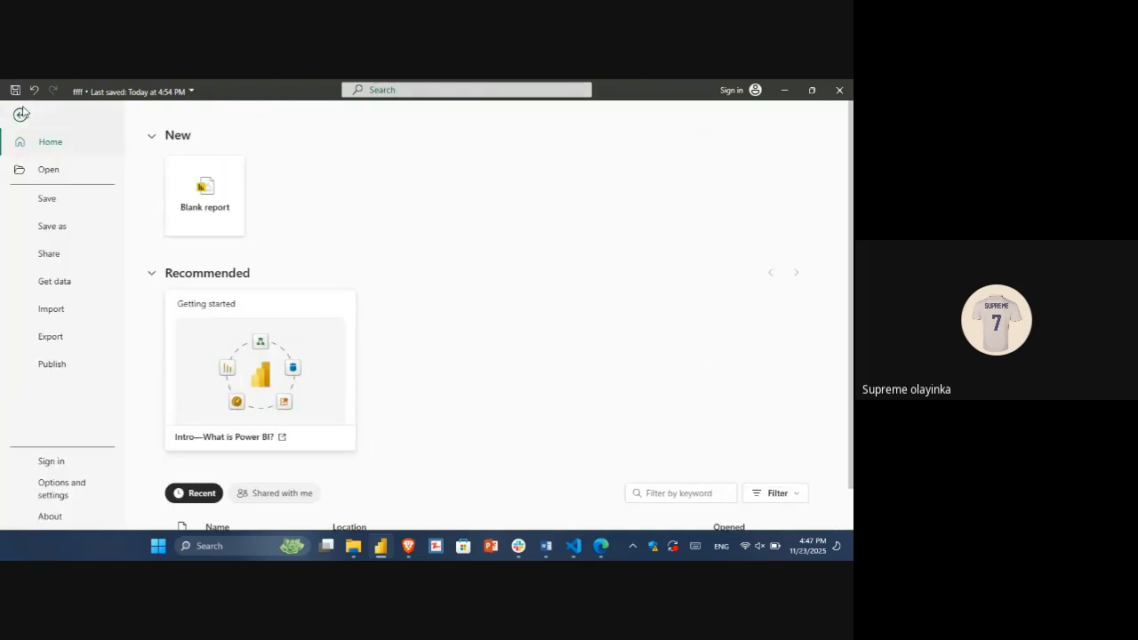
scroll(487, 315, down, 1)
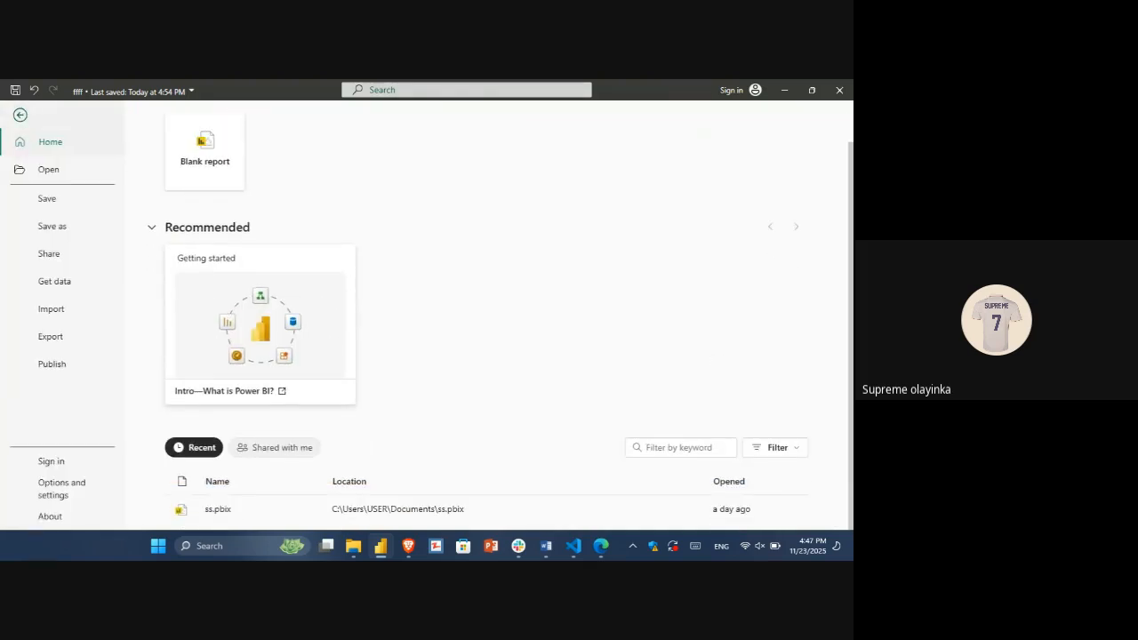
scroll(487, 316, up, 1)
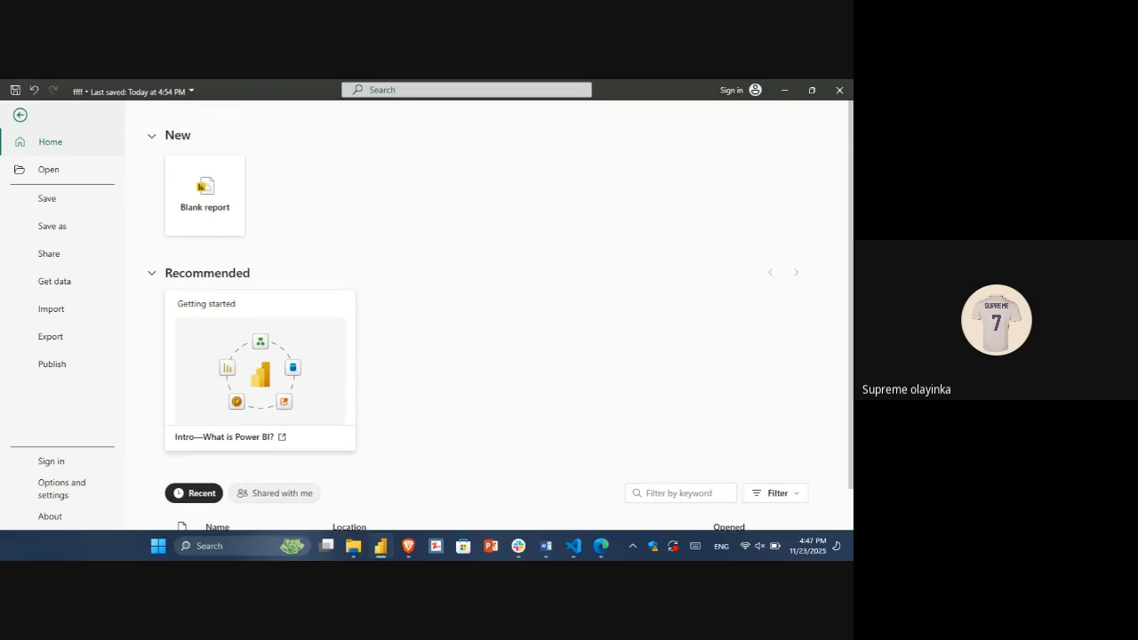
click(21, 115)
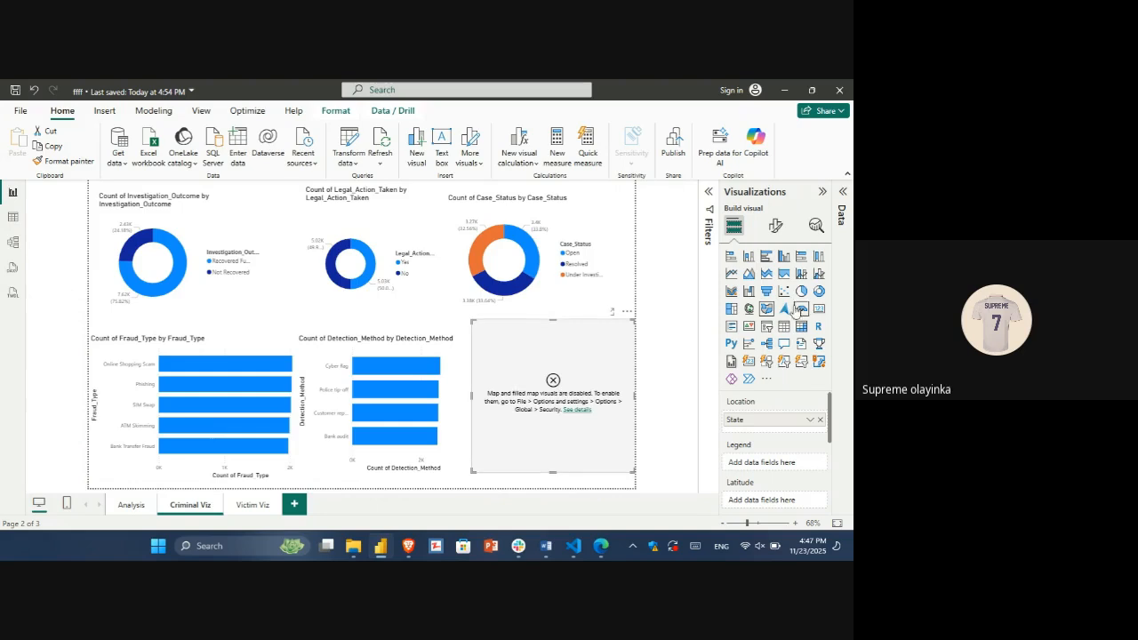
click(783, 256)
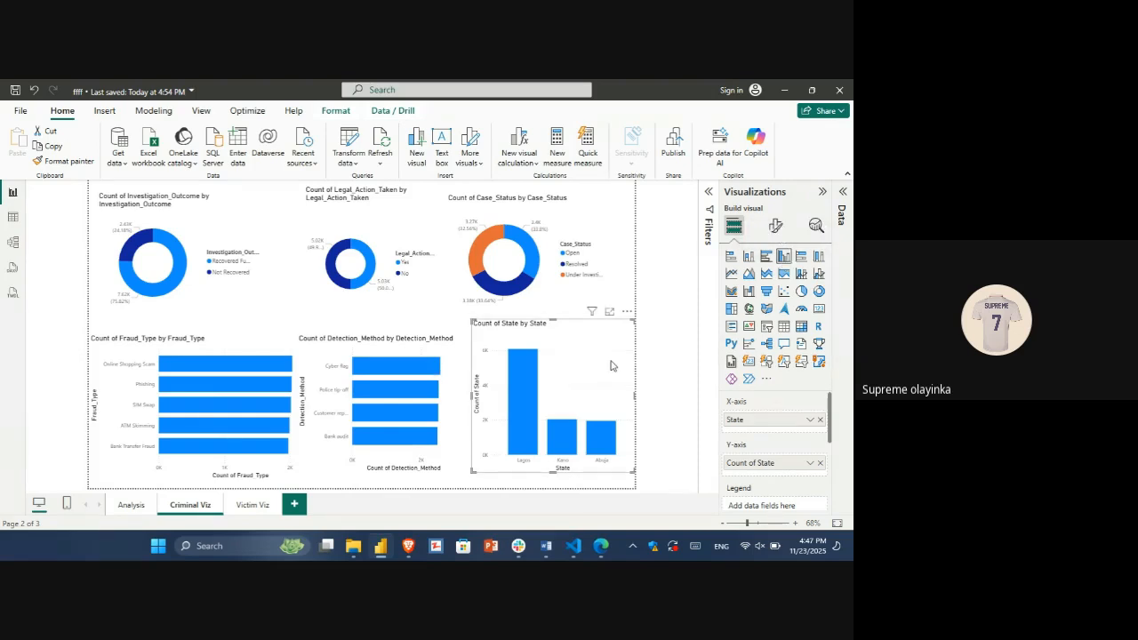
Step: Look through the global Regional Settings and Report settings in the application options for a map visual setting
click(19, 111)
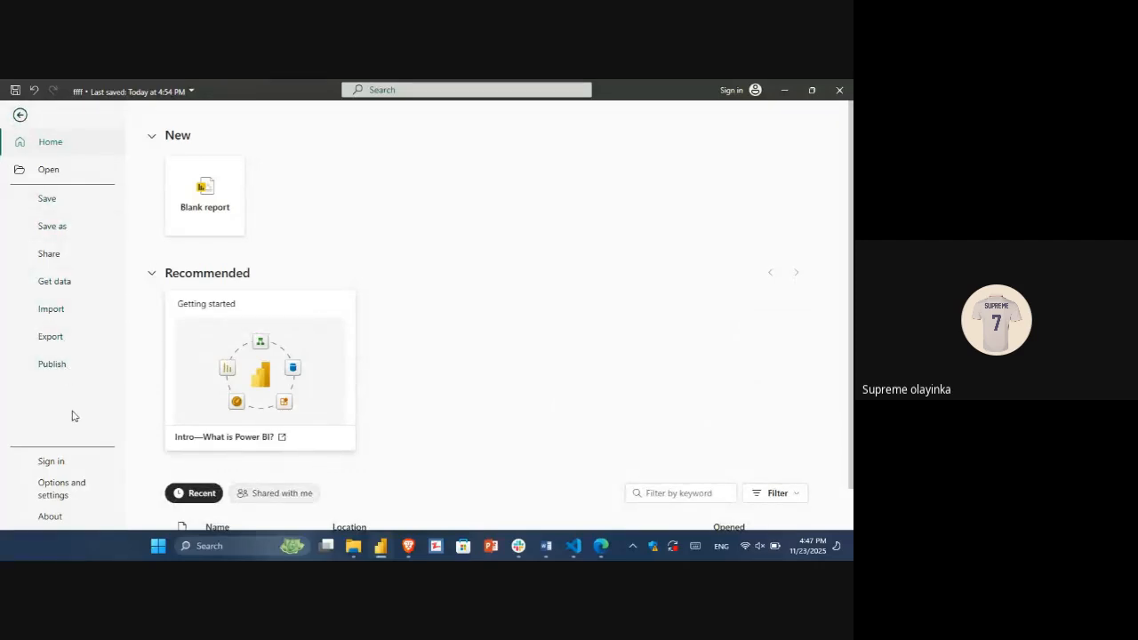
click(62, 489)
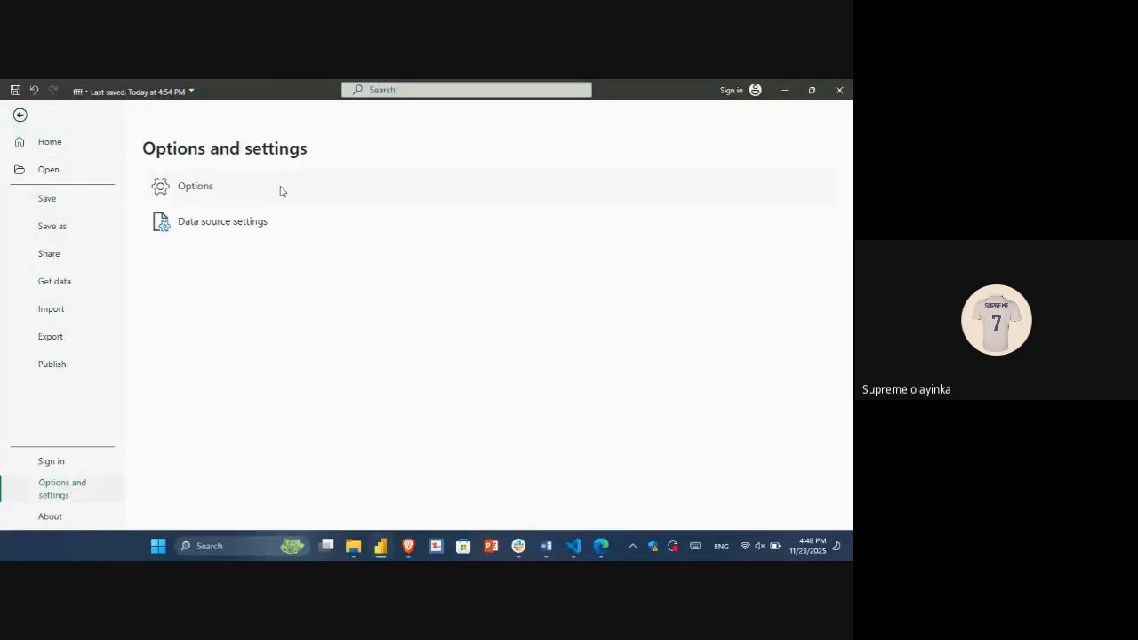
click(233, 192)
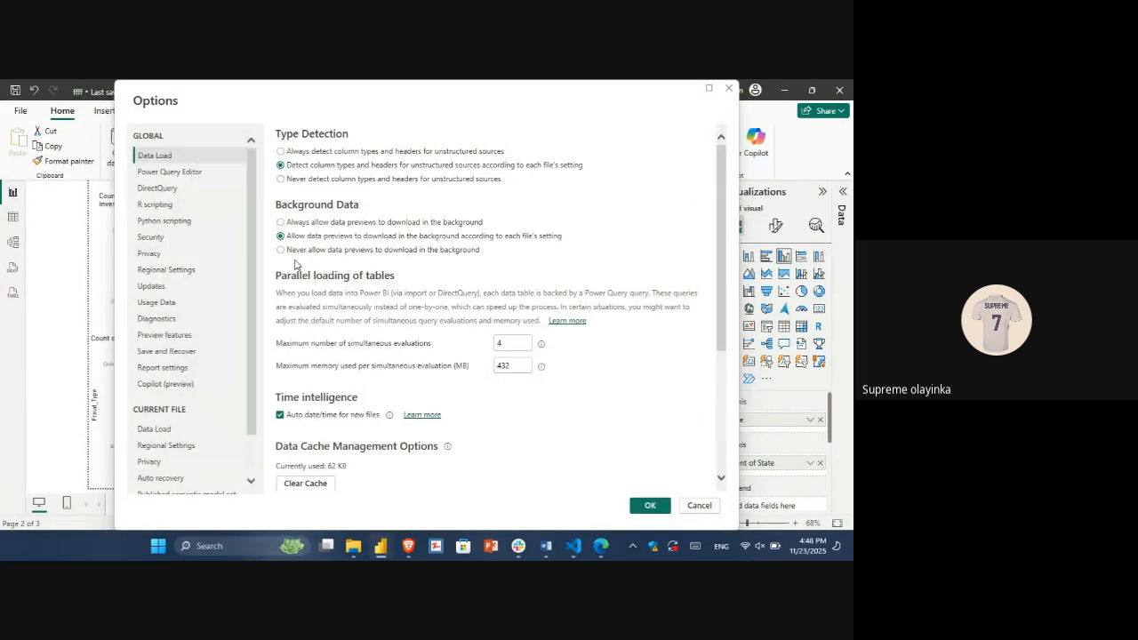
click(165, 271)
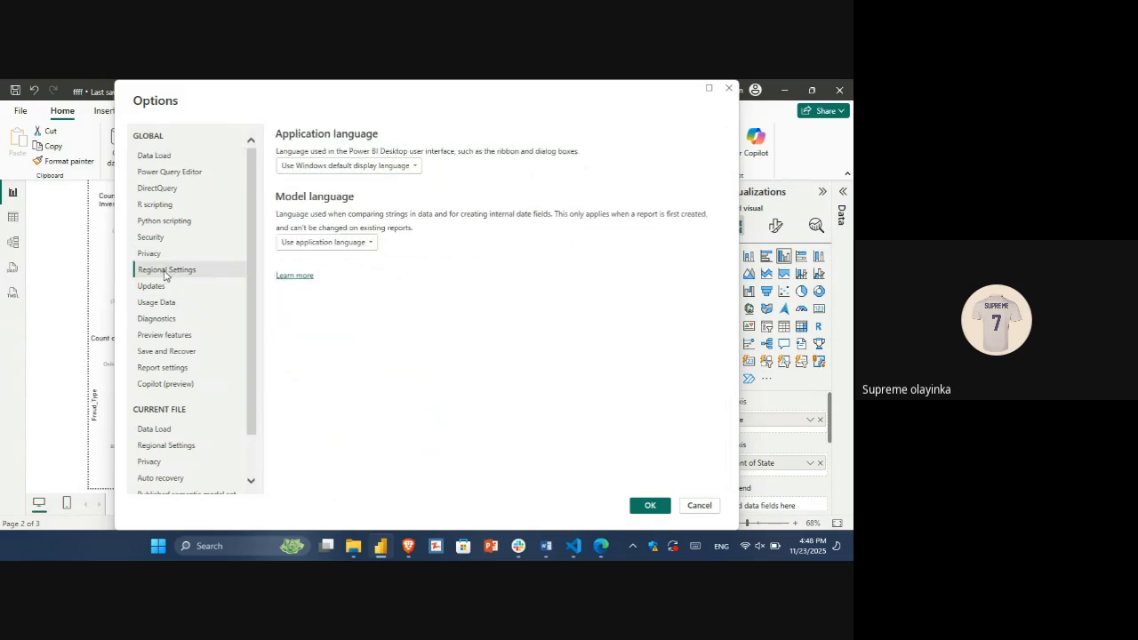
click(410, 169)
click(410, 174)
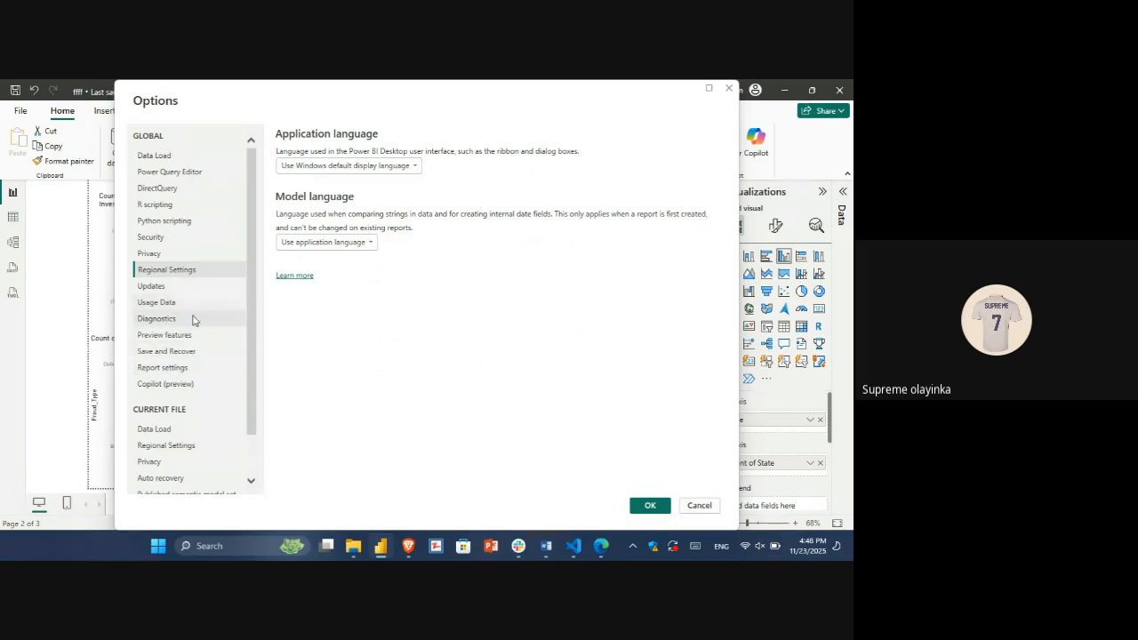
scroll(192, 320, down, 1)
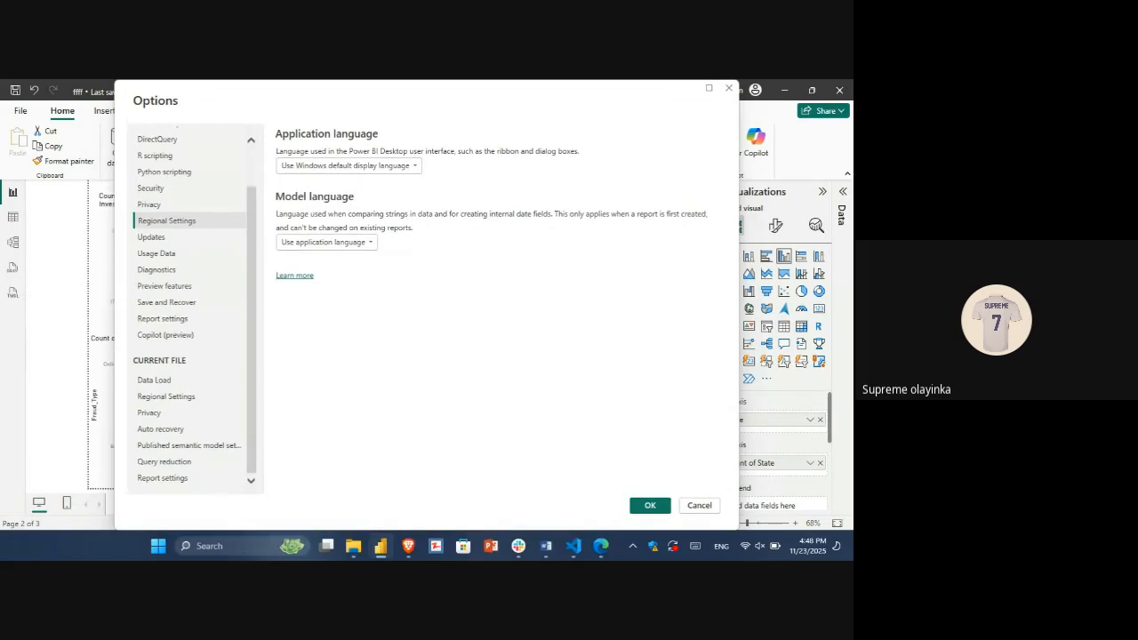
scroll(229, 311, up, 1)
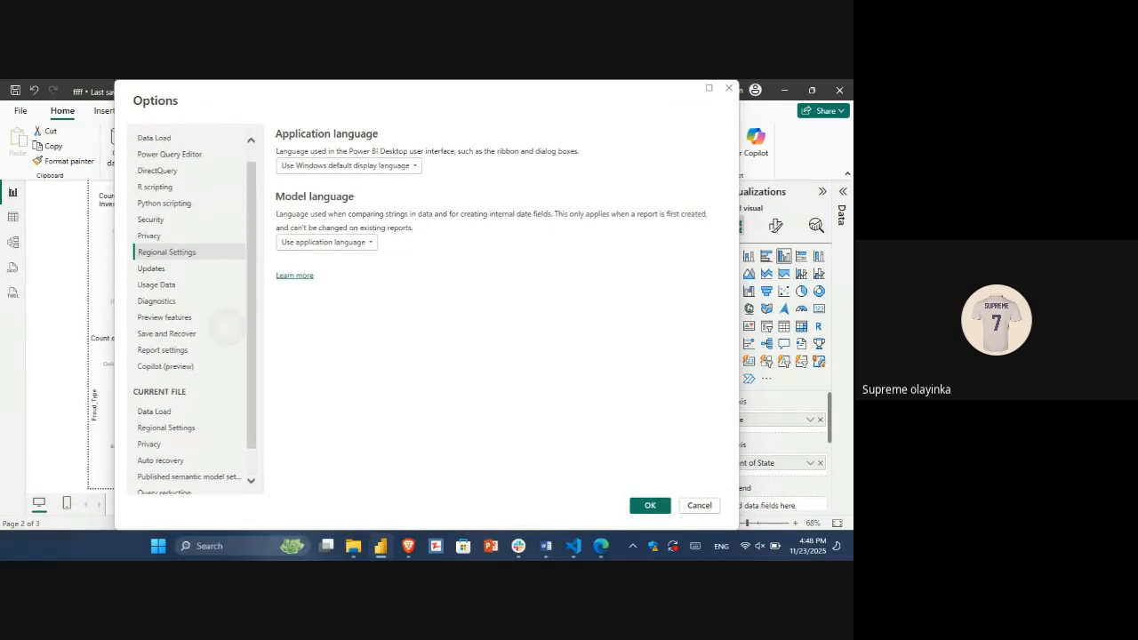
scroll(229, 339, up, 1)
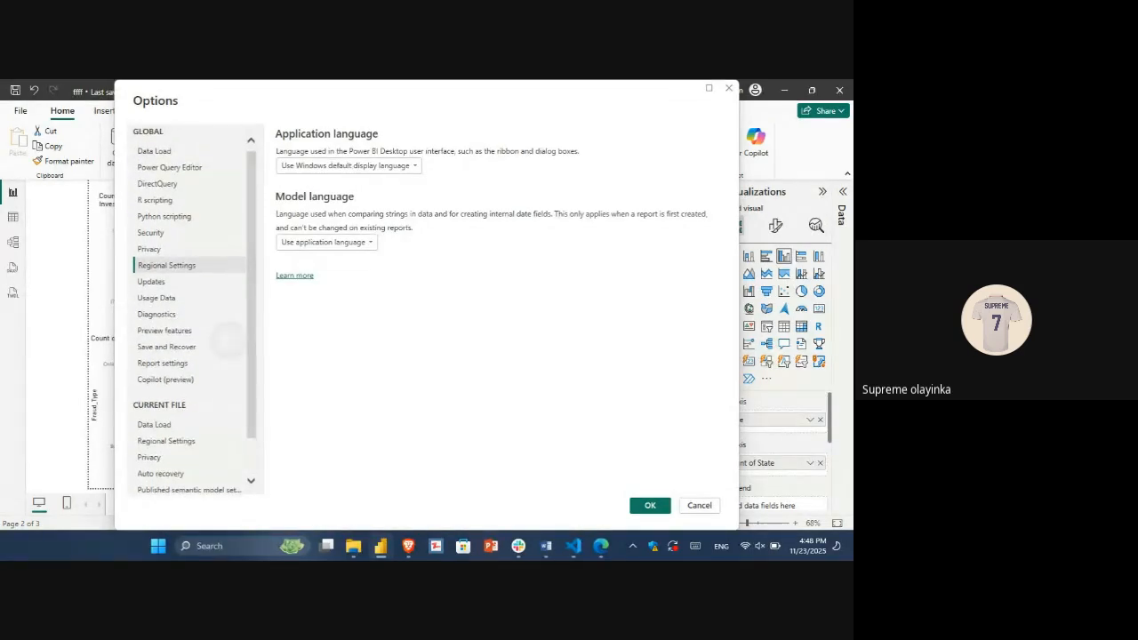
scroll(228, 339, down, 1)
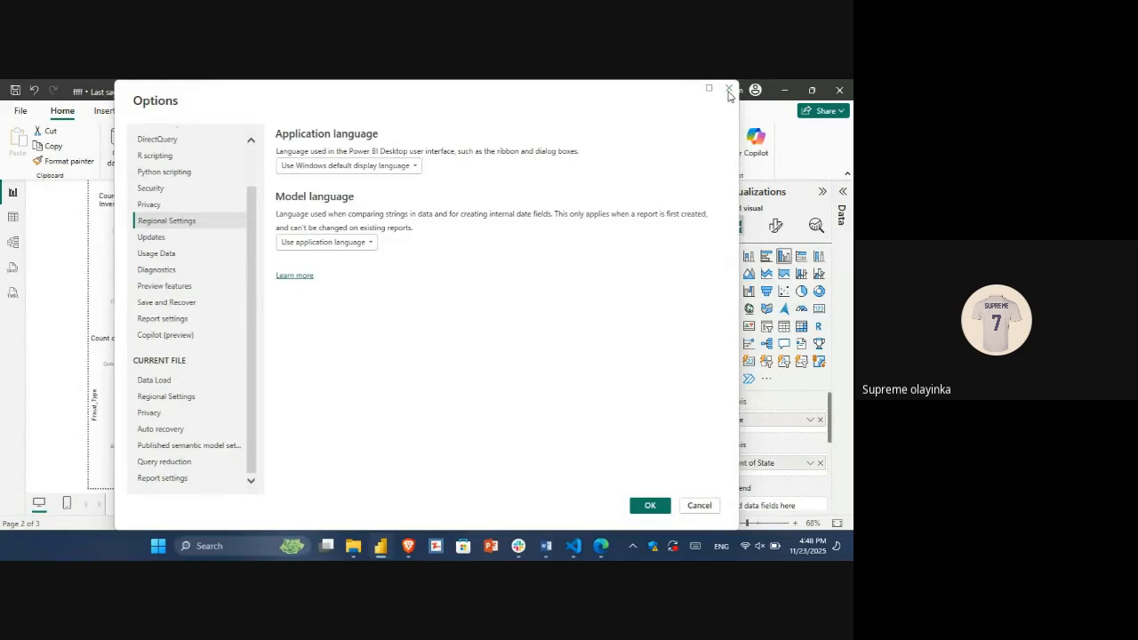
click(170, 318)
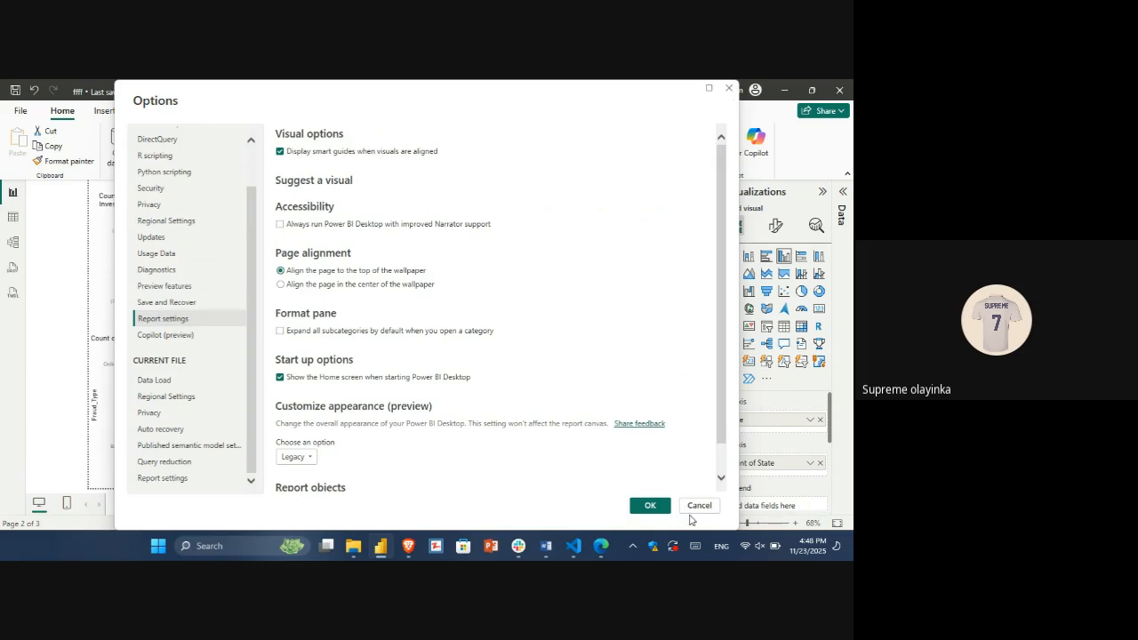
key(alt+Tab)
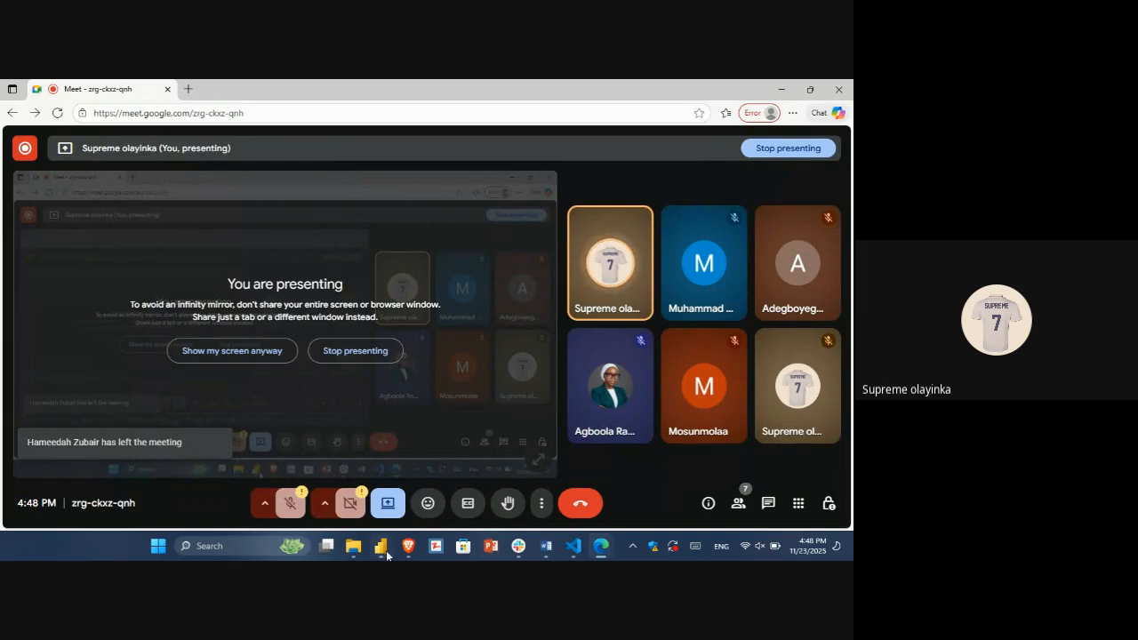
mouse_move(384, 549)
click(385, 504)
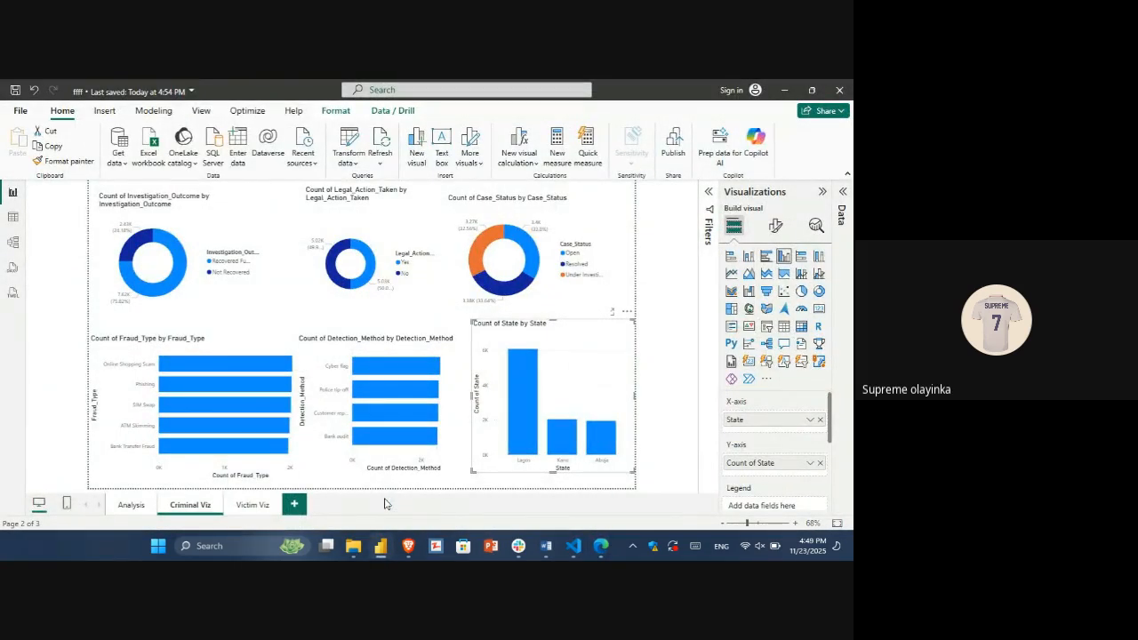
Step: Add a new report page after Victim Viz and name it V. Analysis
click(254, 505)
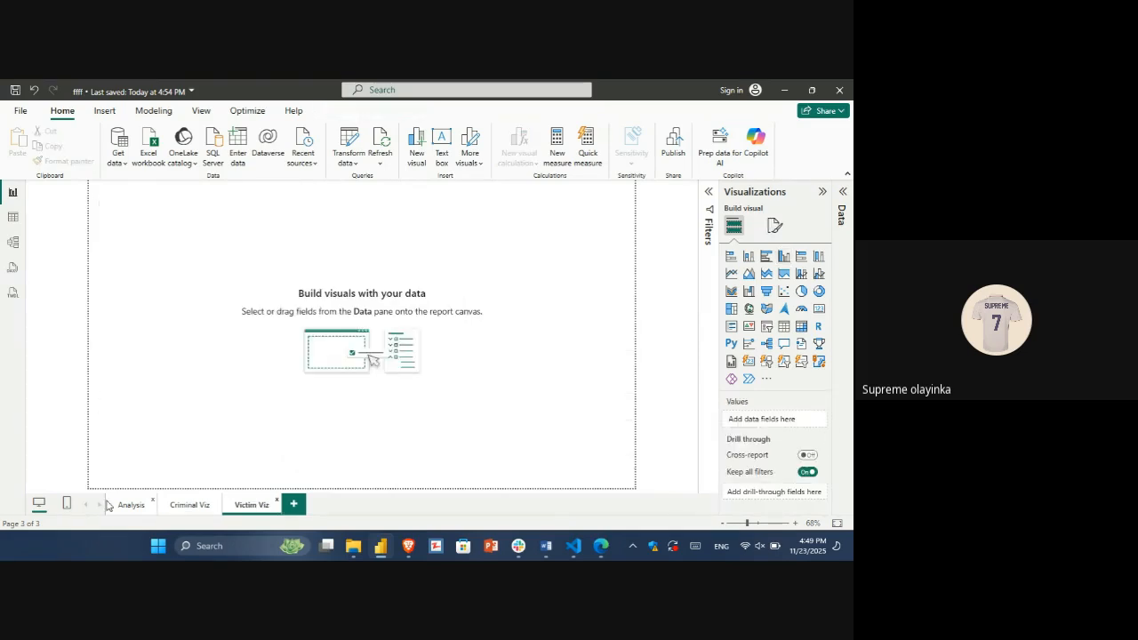
click(294, 504)
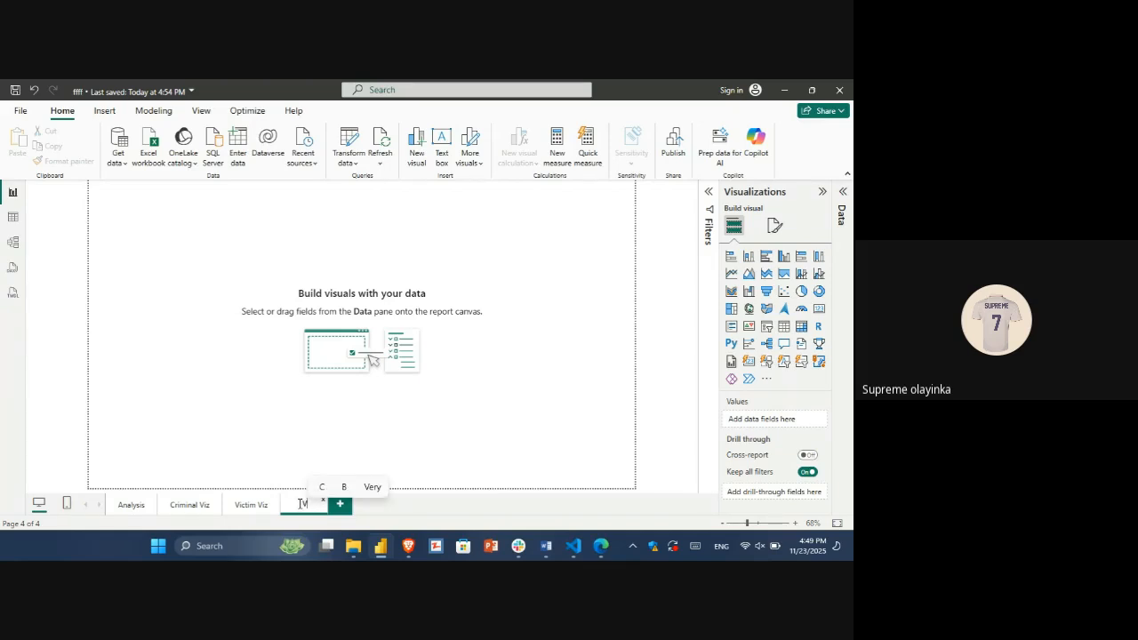
text(i)
key(BackSpace)
key(BackSpace)
text(Analys)
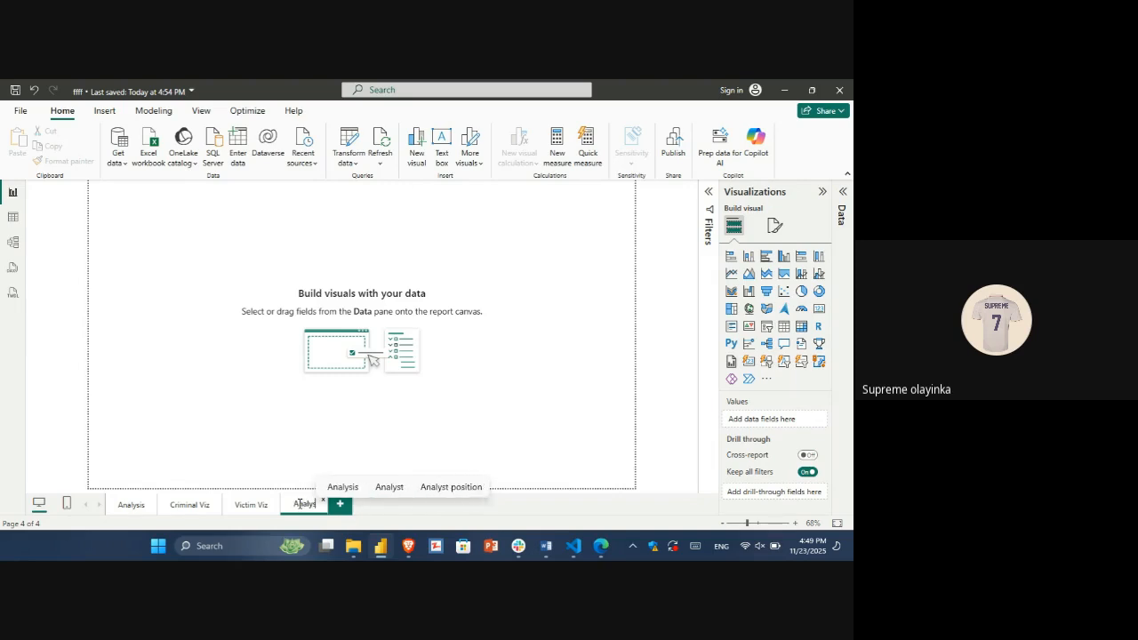
text(is)
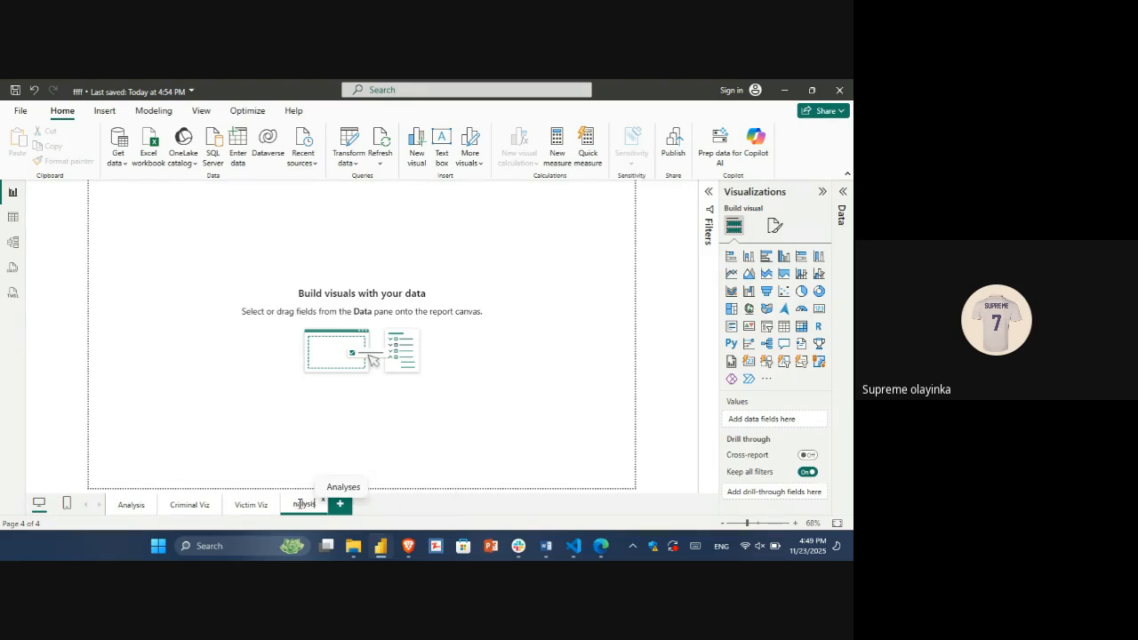
key(Return)
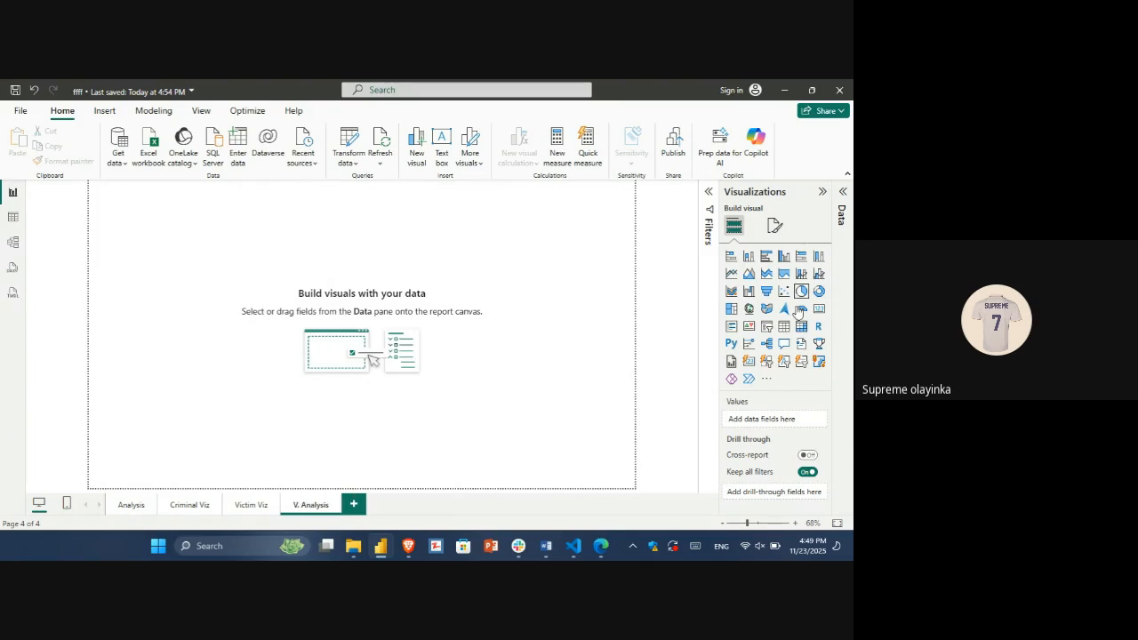
Step: Place an empty matrix visual on the V. Analysis page, against its left edge and slightly below the top
drag(802, 327, 91, 192)
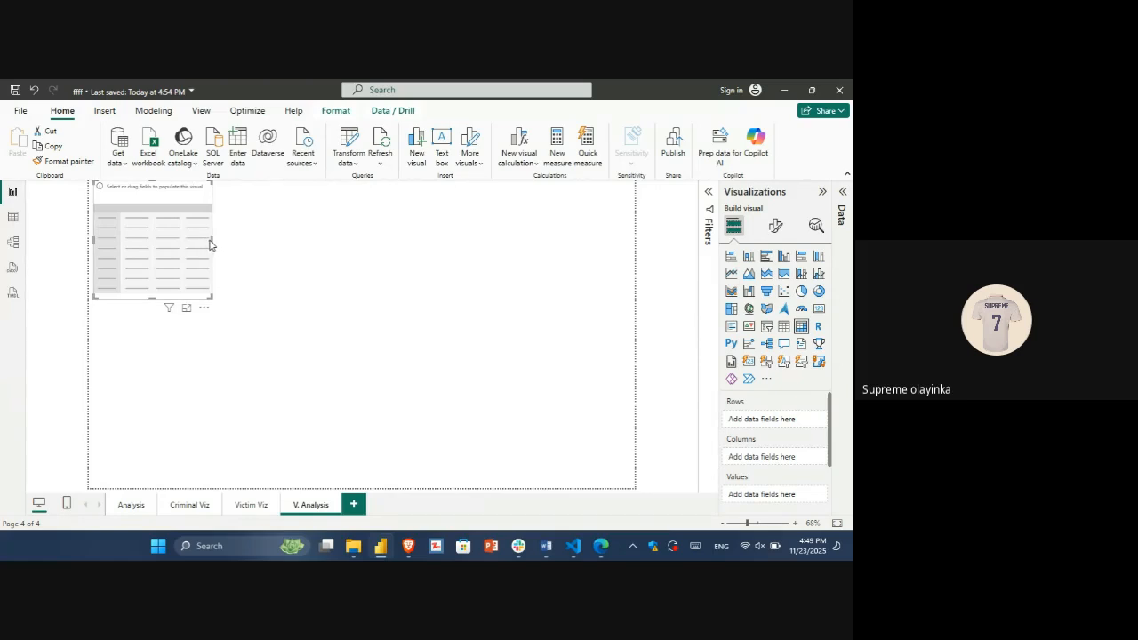
drag(214, 239, 252, 244)
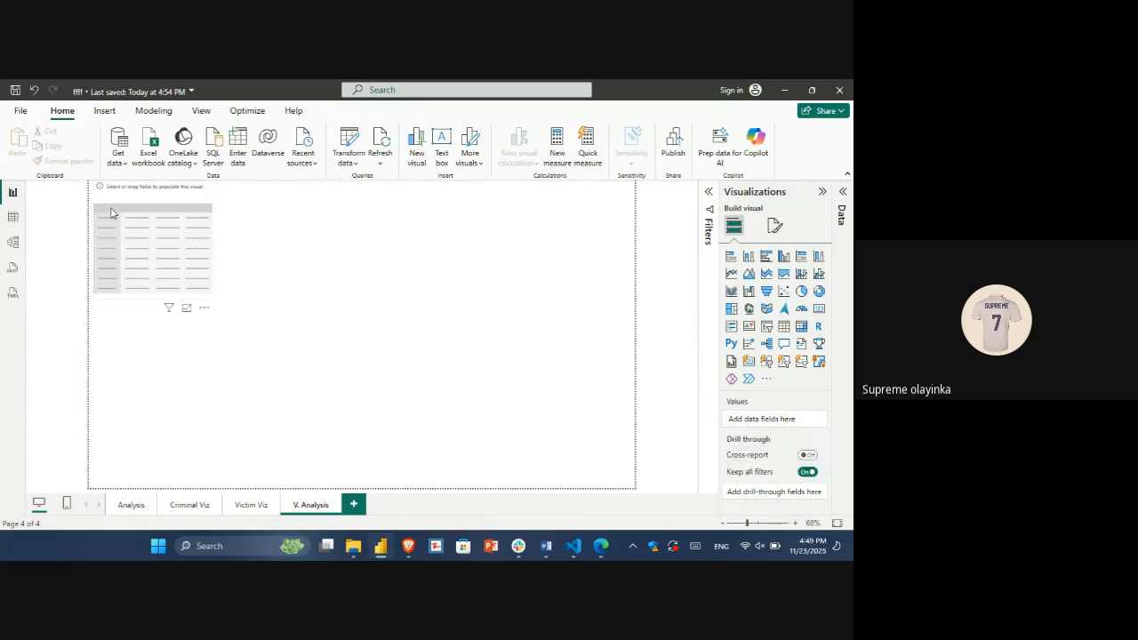
click(125, 208)
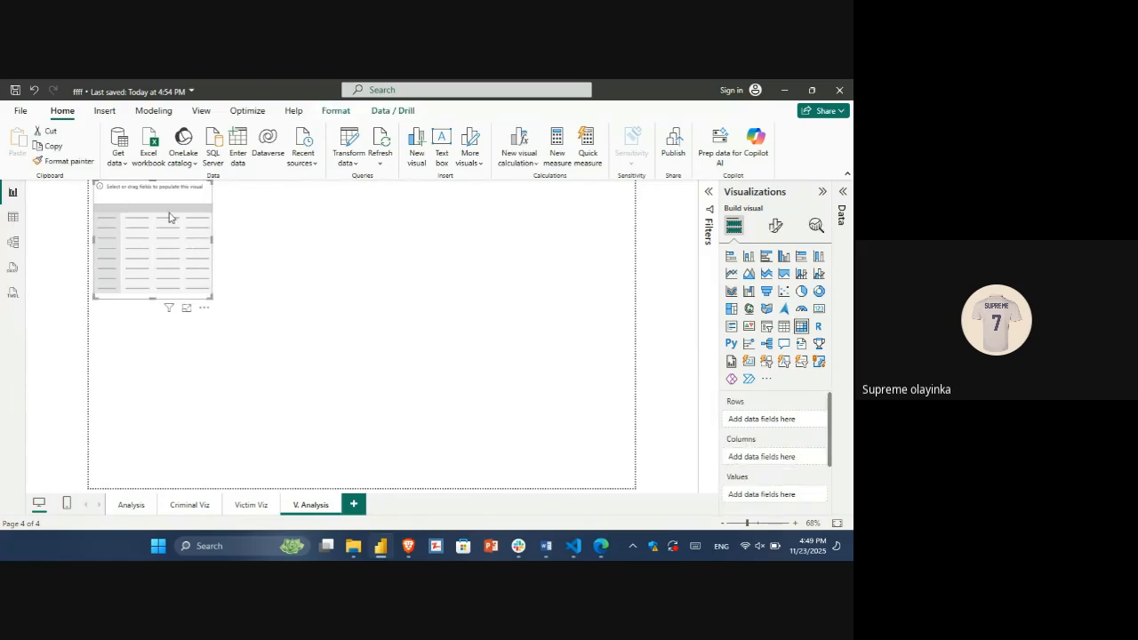
drag(165, 207, 158, 252)
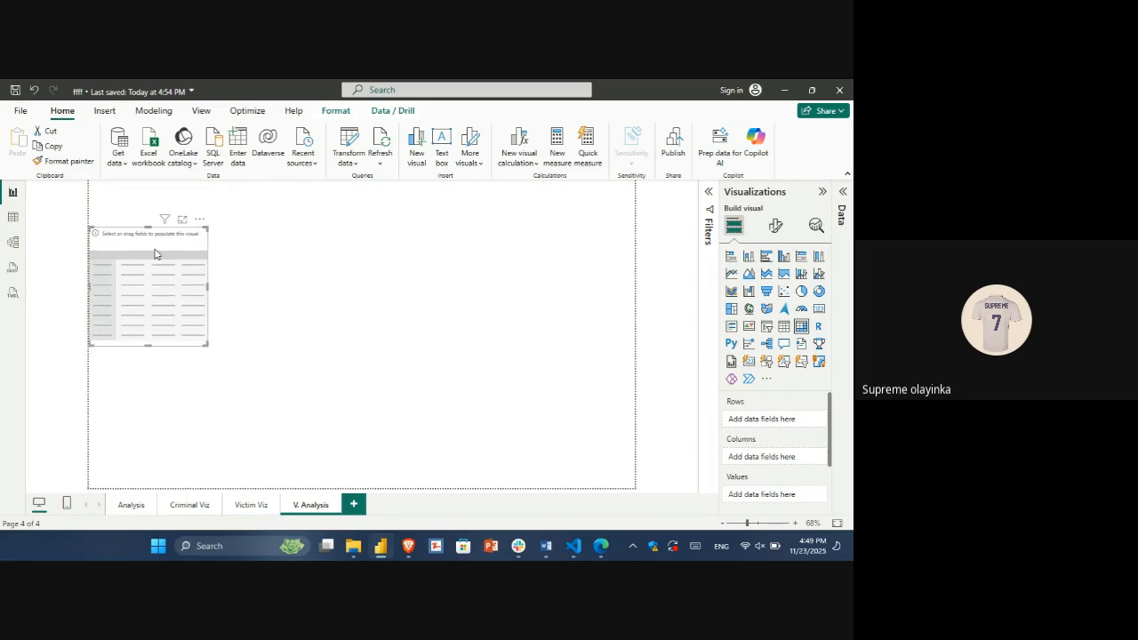
Step: Review the distinct Victim_Age values in the data table and return to the report page
click(13, 217)
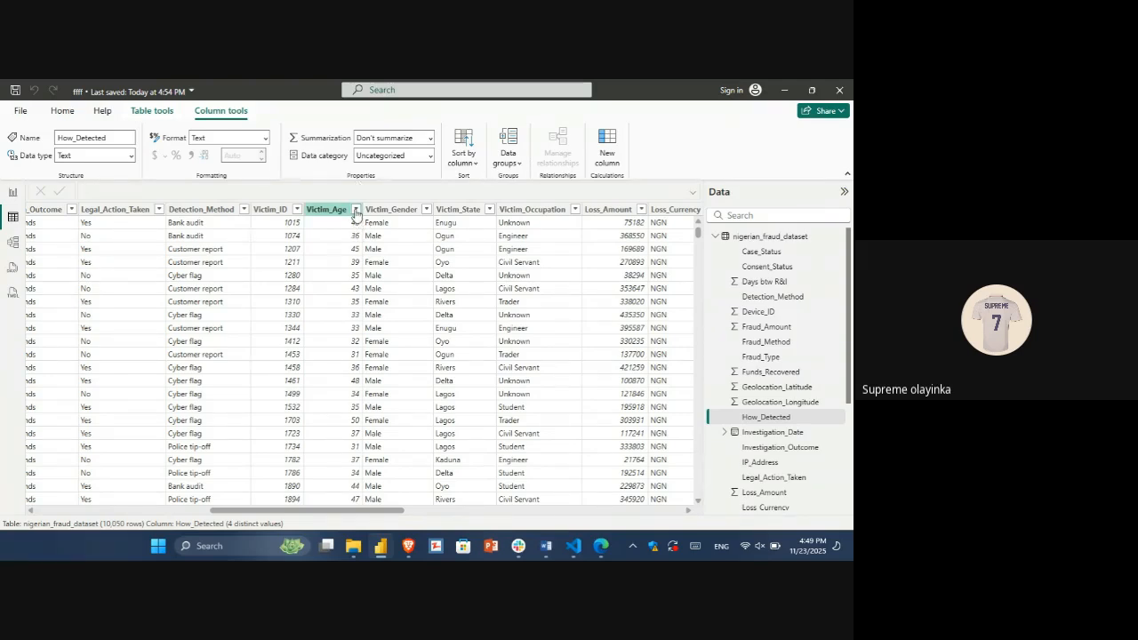
click(354, 210)
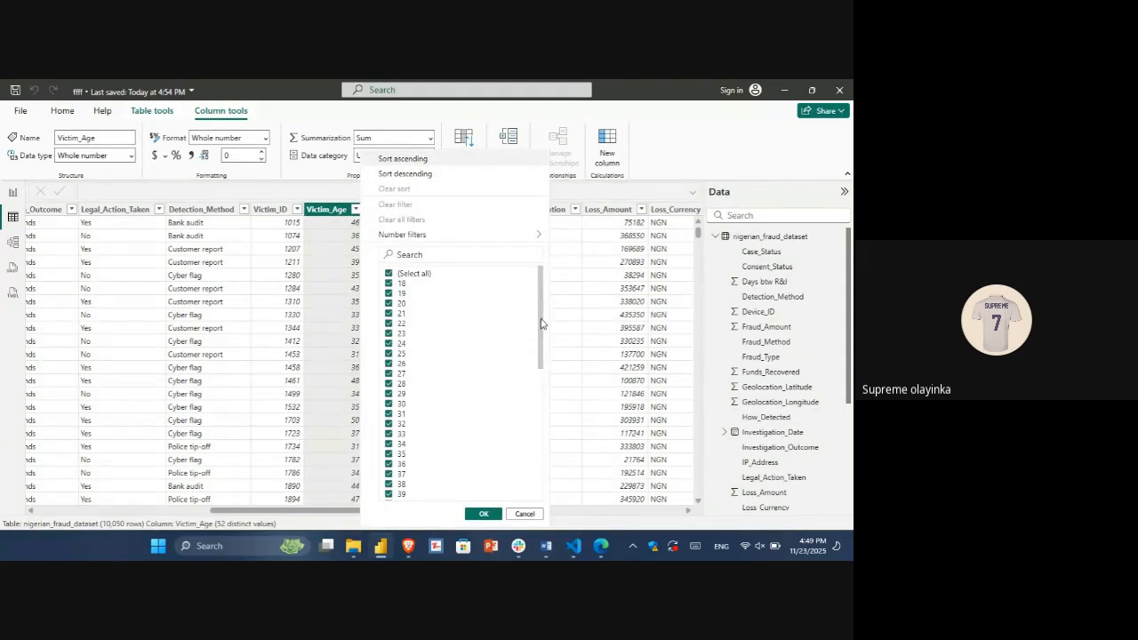
drag(543, 322, 543, 234)
click(523, 513)
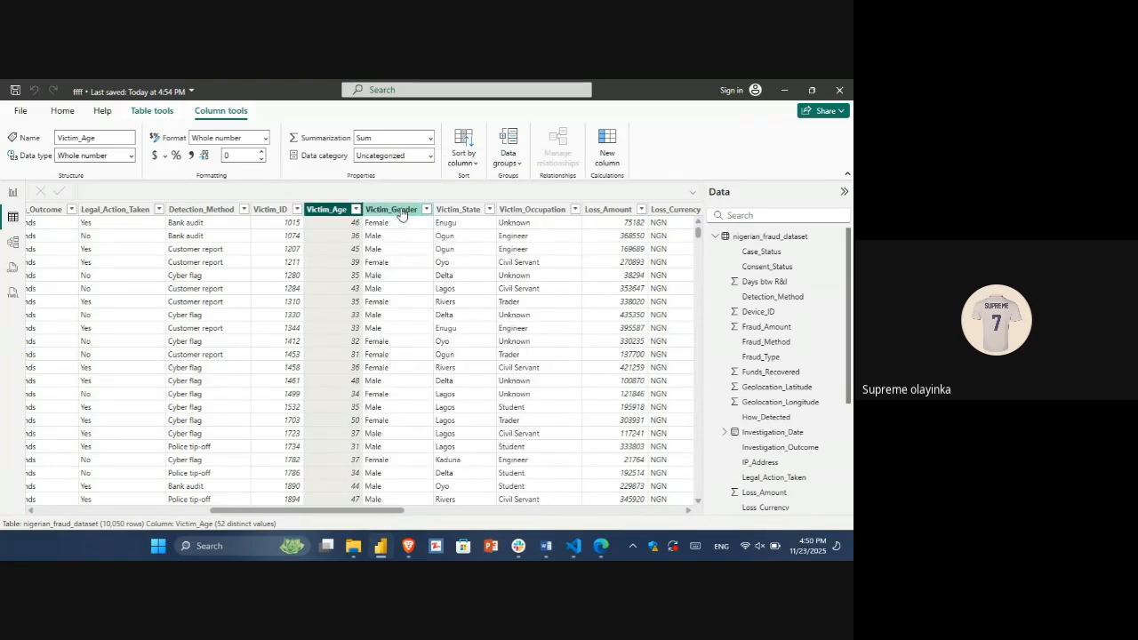
click(14, 192)
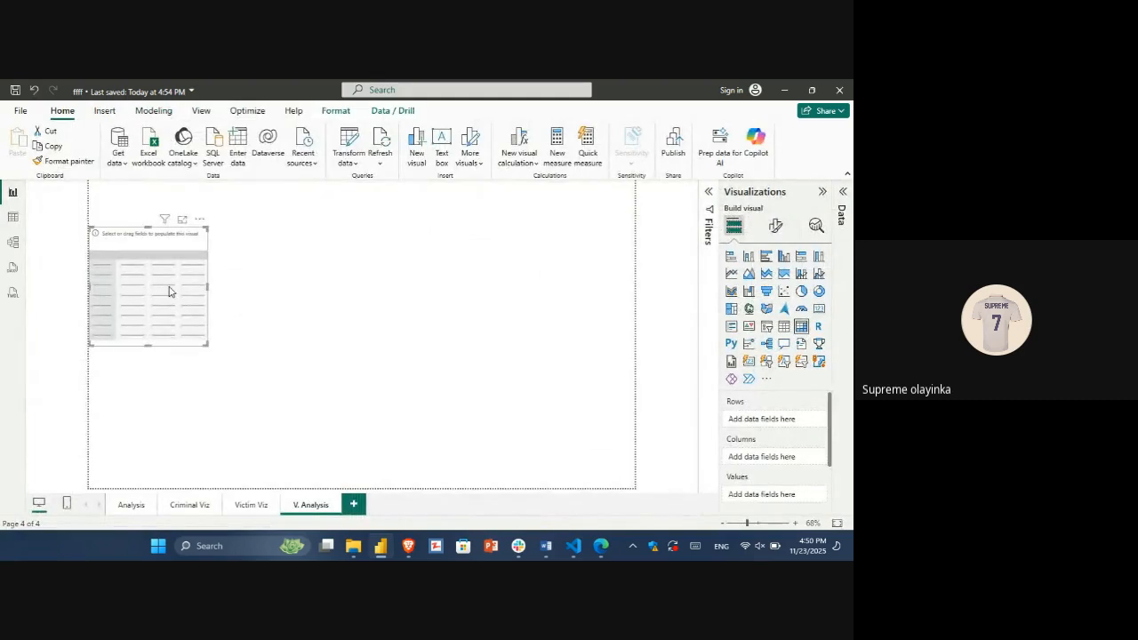
Step: Add the Victim_Gender field to the rows of the empty matrix
click(779, 227)
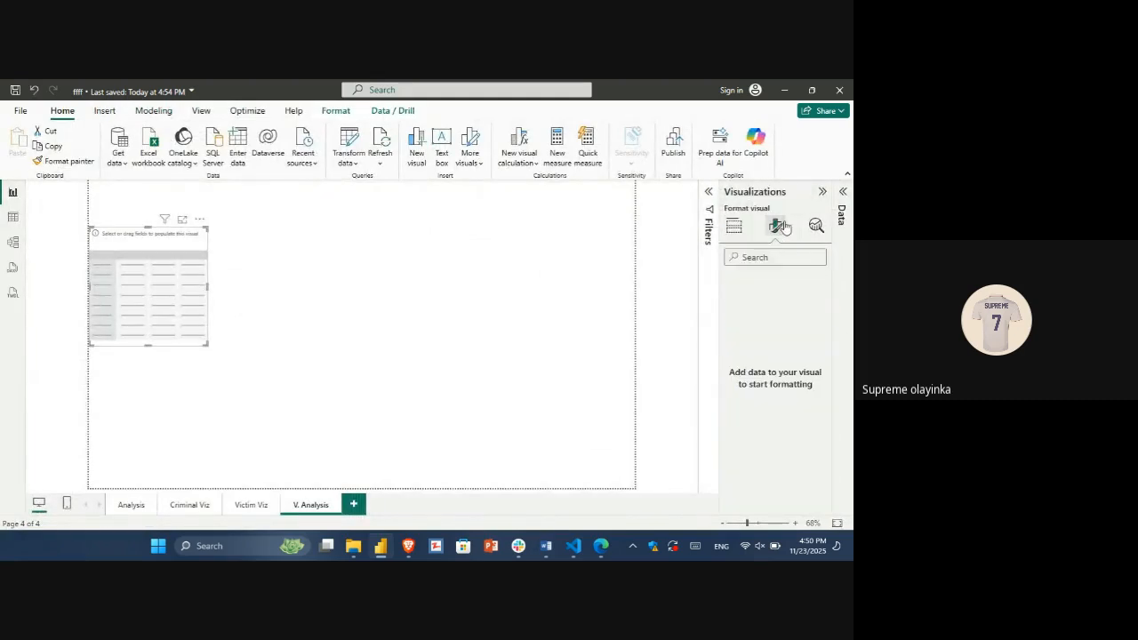
click(734, 226)
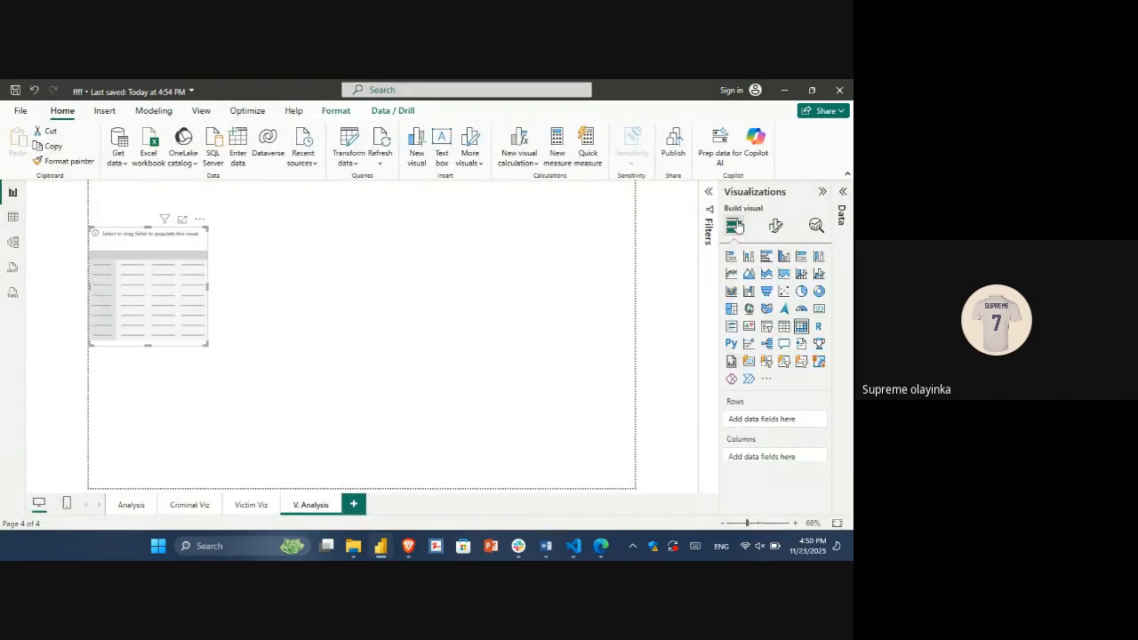
click(842, 193)
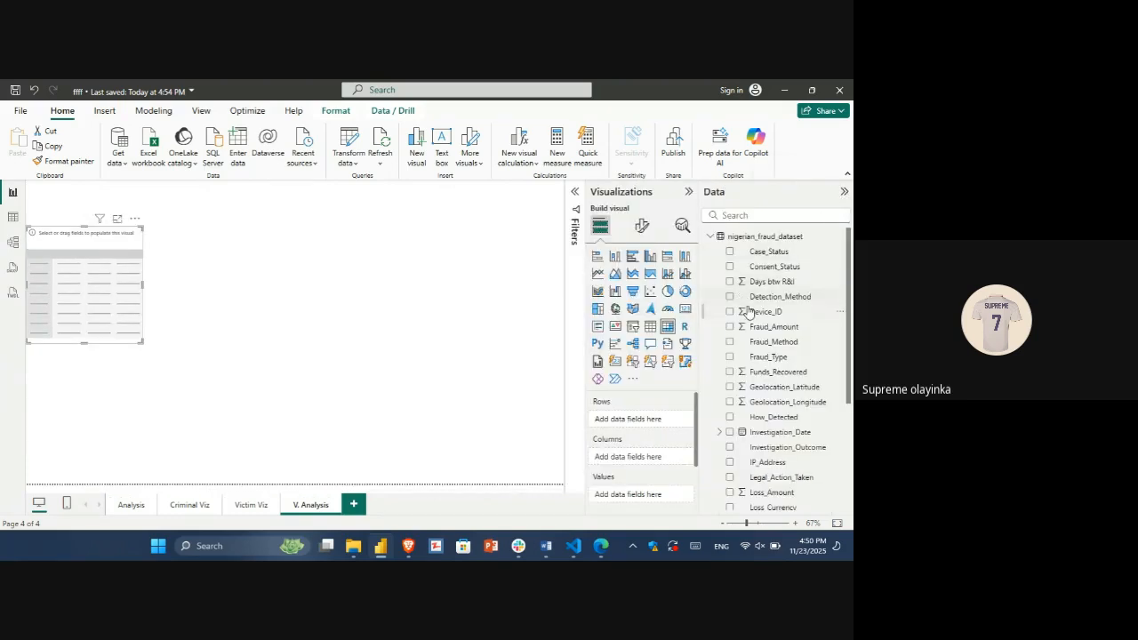
scroll(763, 346, down, 2)
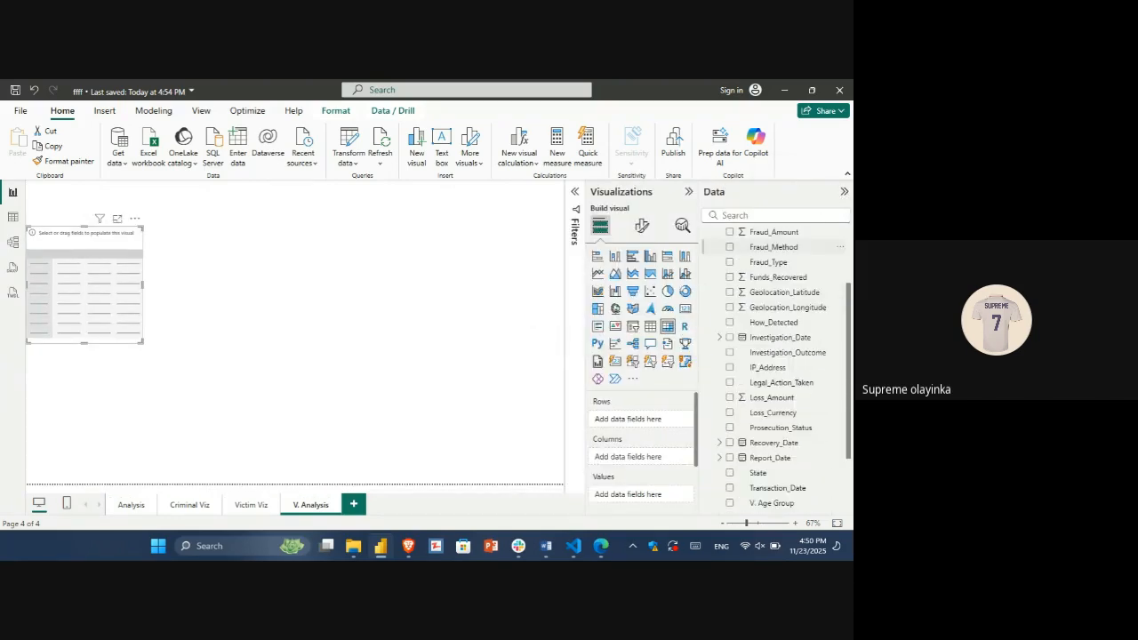
scroll(810, 402, down, 1)
click(811, 401)
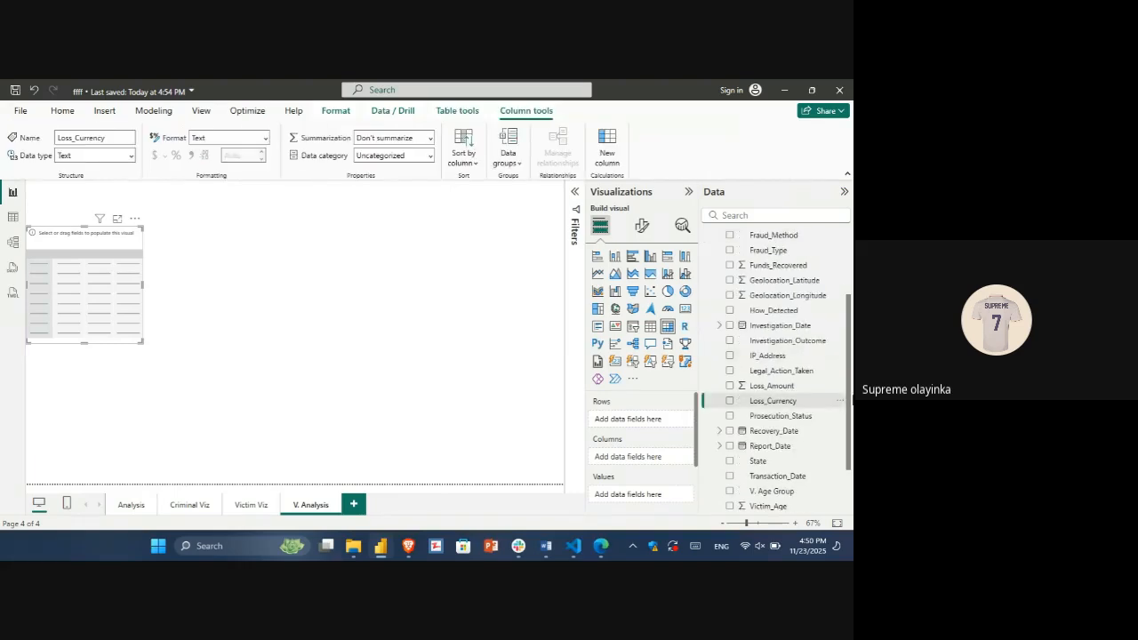
scroll(811, 374, down, 2)
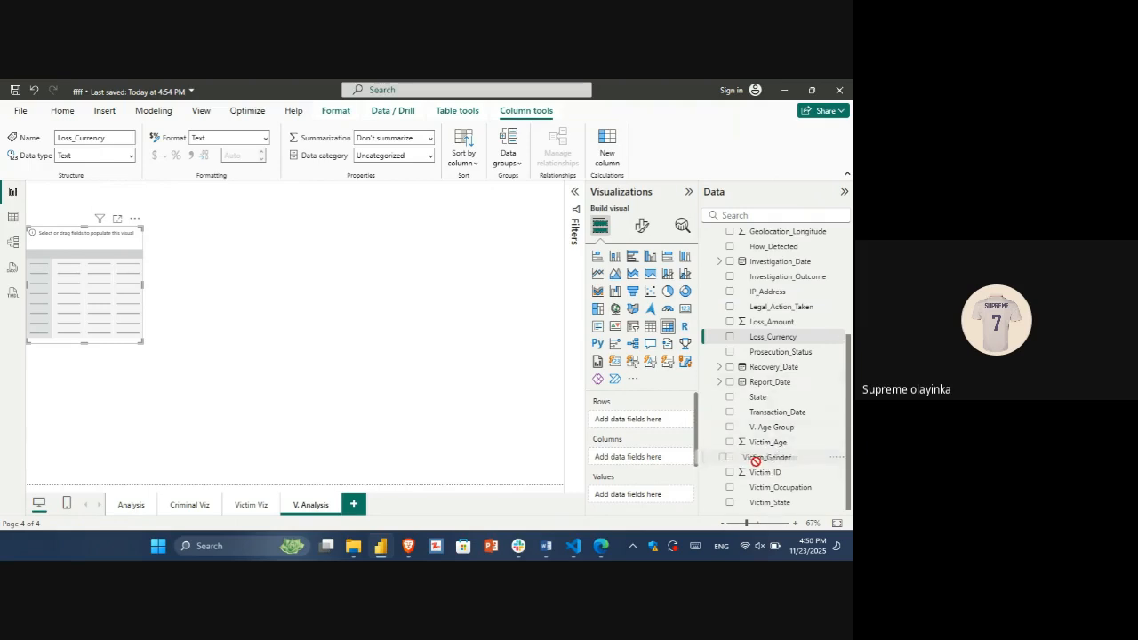
drag(764, 457, 633, 429)
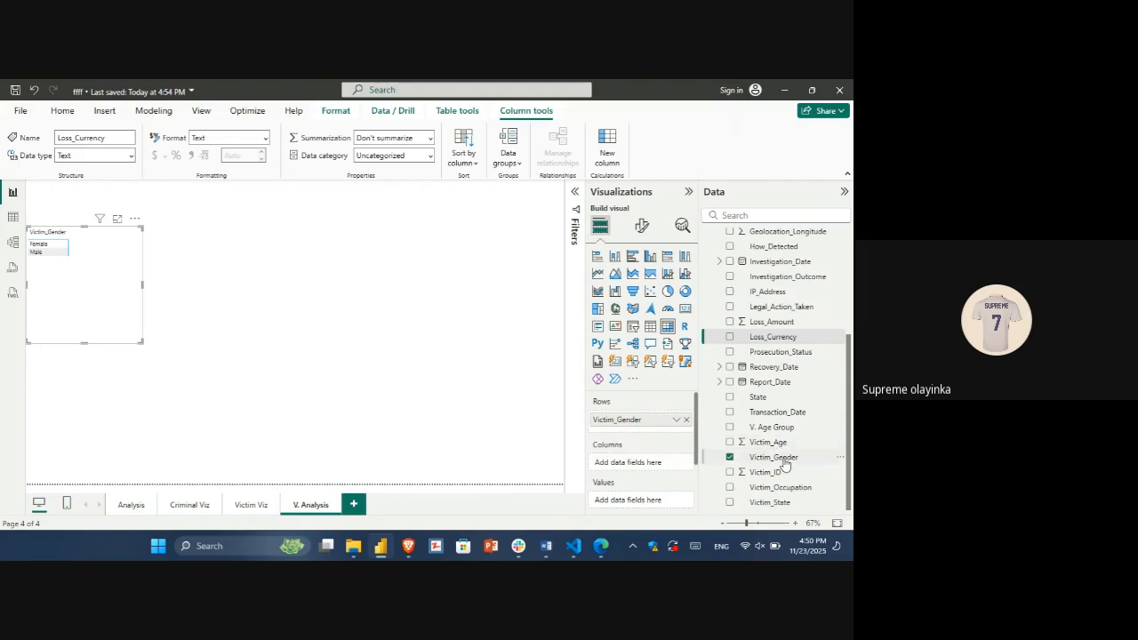
Step: Add Victim_Gender to the matrix's values and summarise it by Count
drag(784, 464, 643, 429)
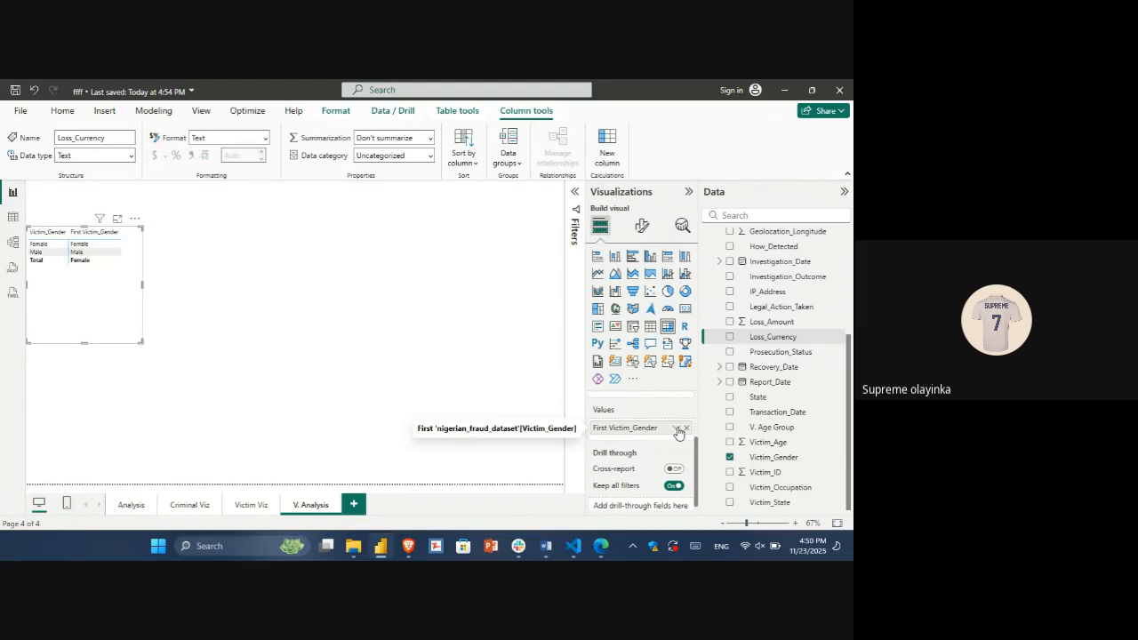
click(677, 429)
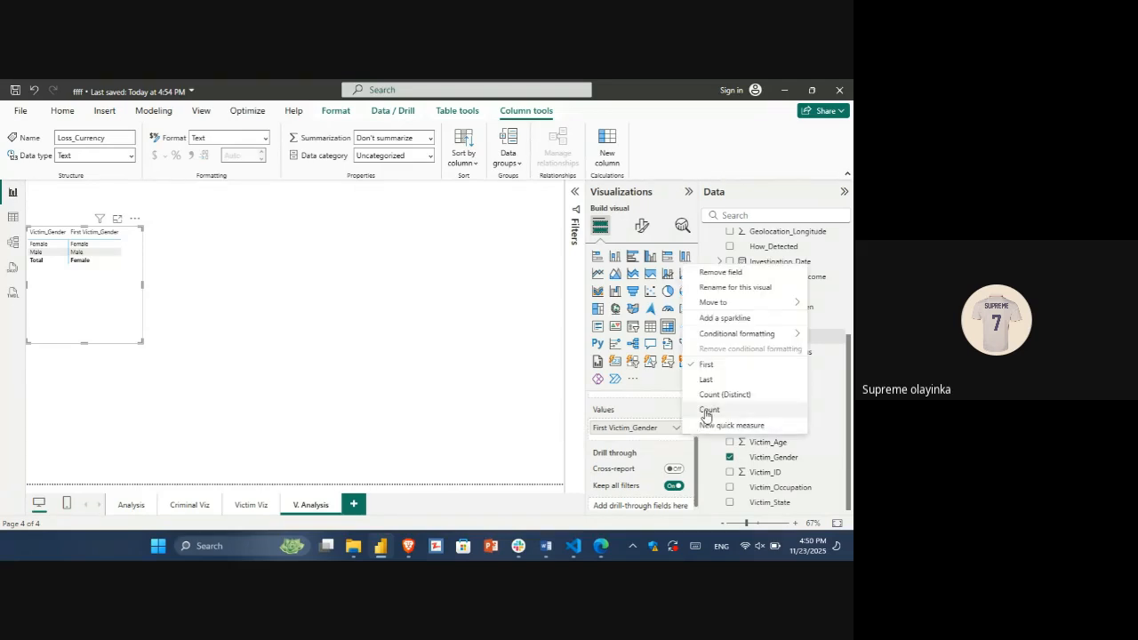
click(708, 410)
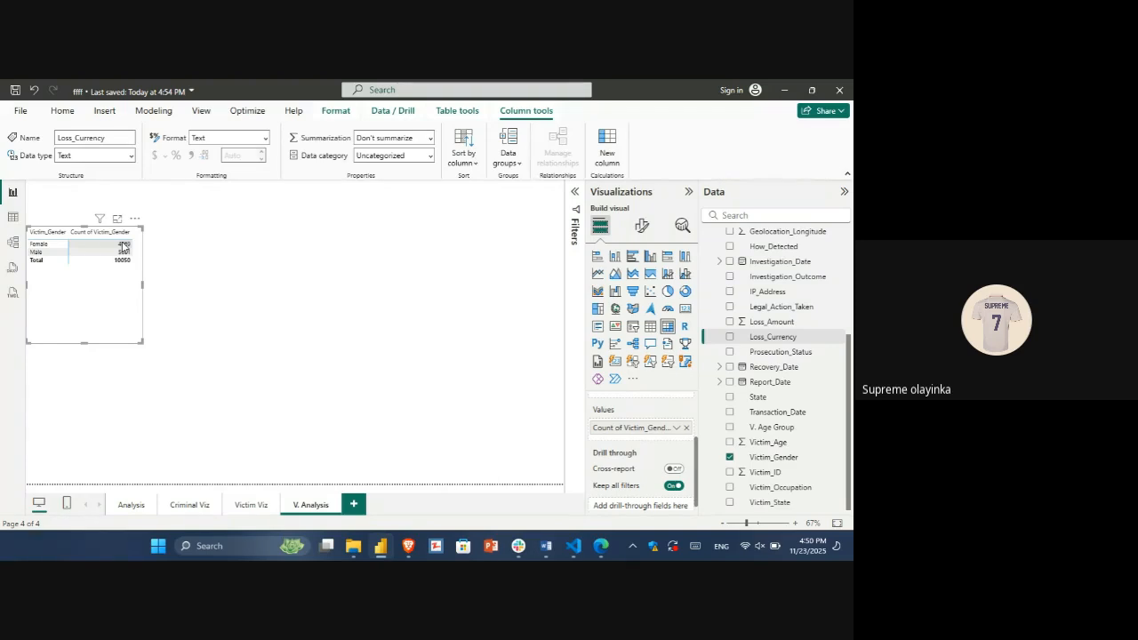
Step: Sort the gender matrix by the count of Victim_Gender in descending order
click(62, 111)
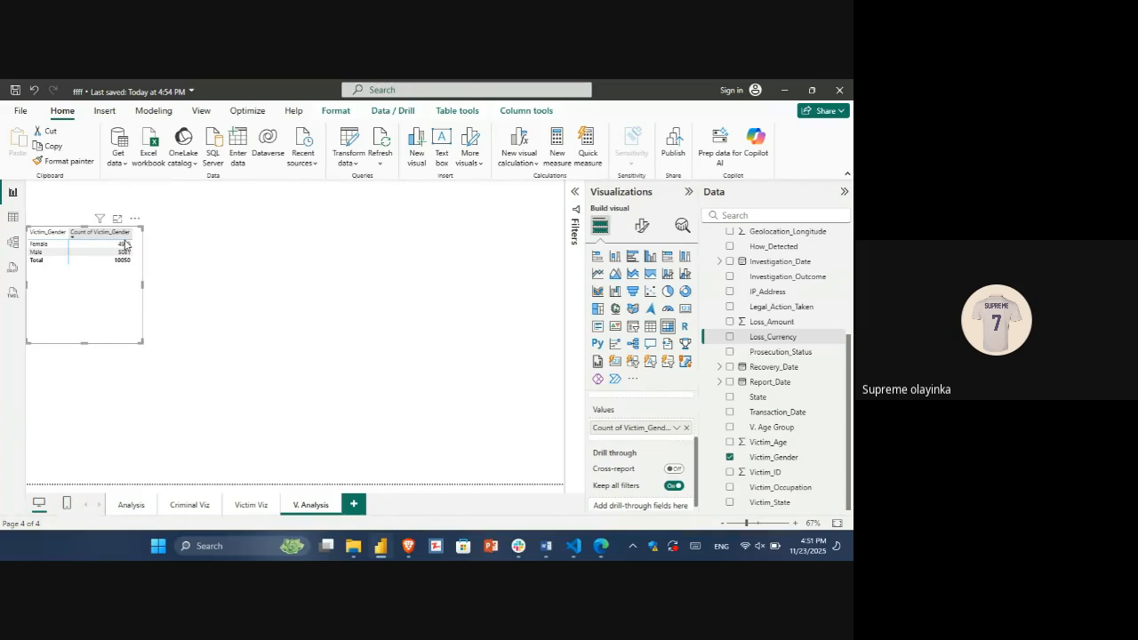
click(125, 235)
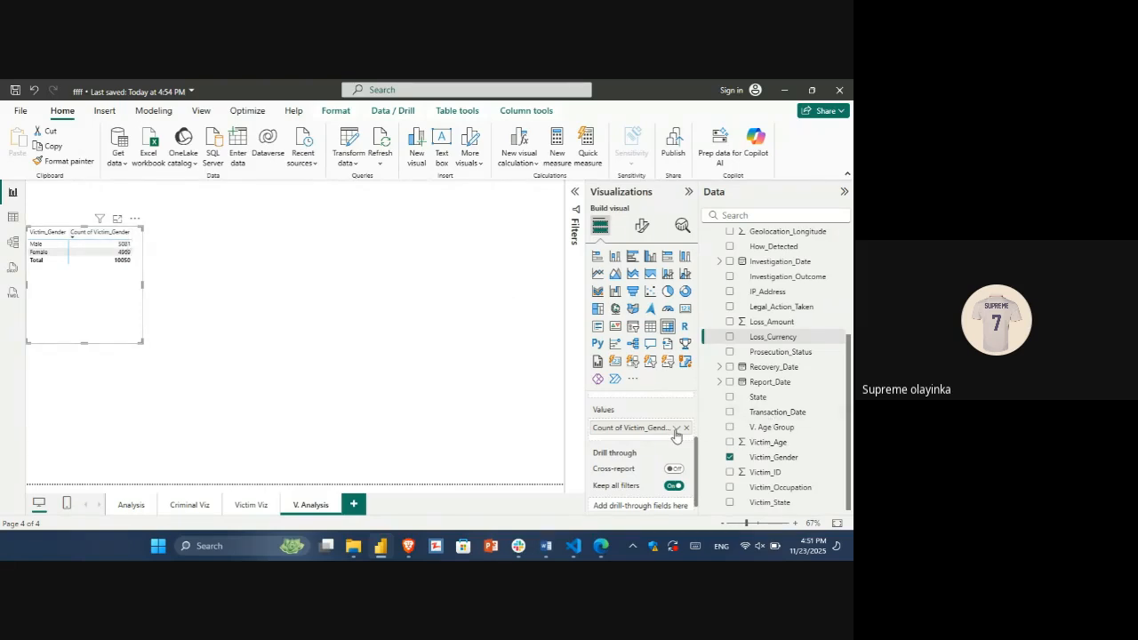
Step: Show the Victim_Gender count in the matrix as percent of column total and widen the matrix to fit its headers
click(675, 430)
mouse_move(718, 414)
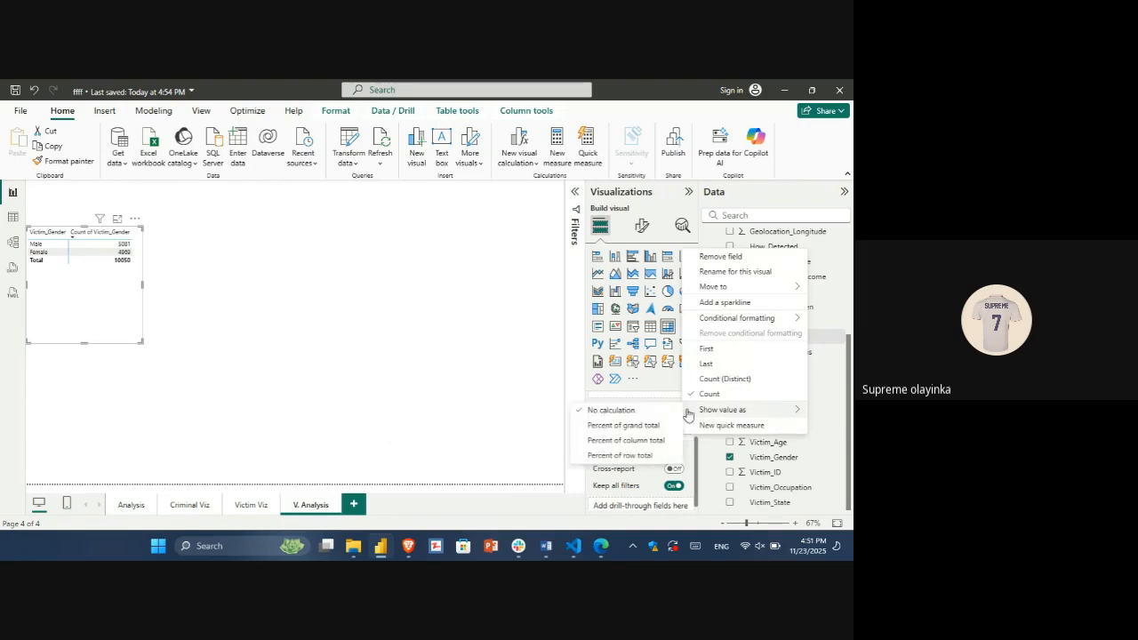
click(653, 441)
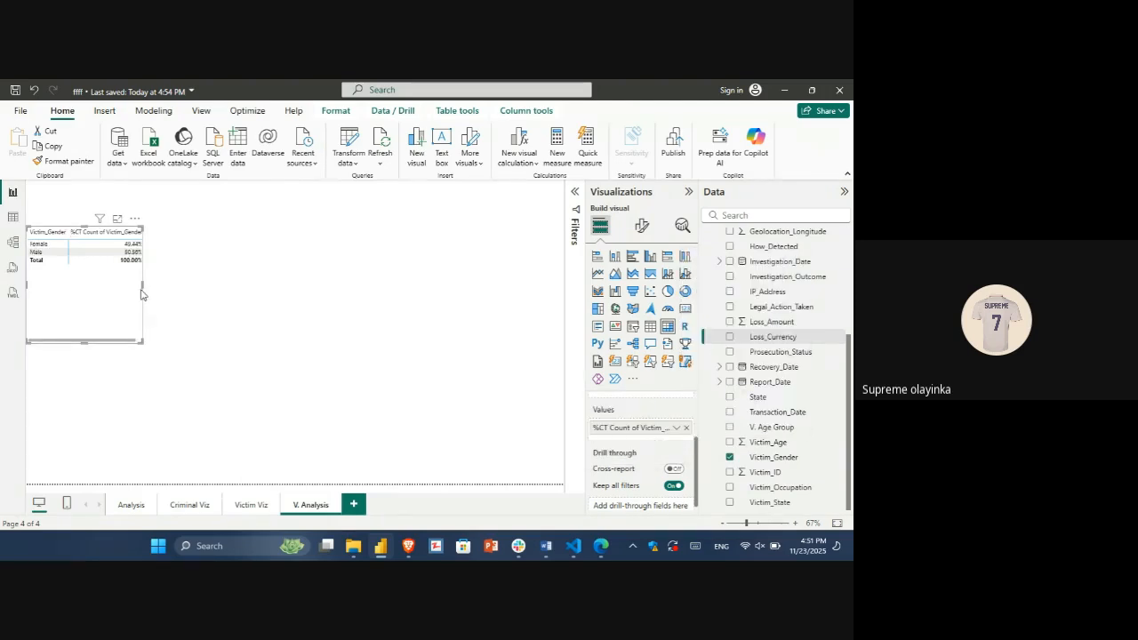
drag(142, 286, 186, 286)
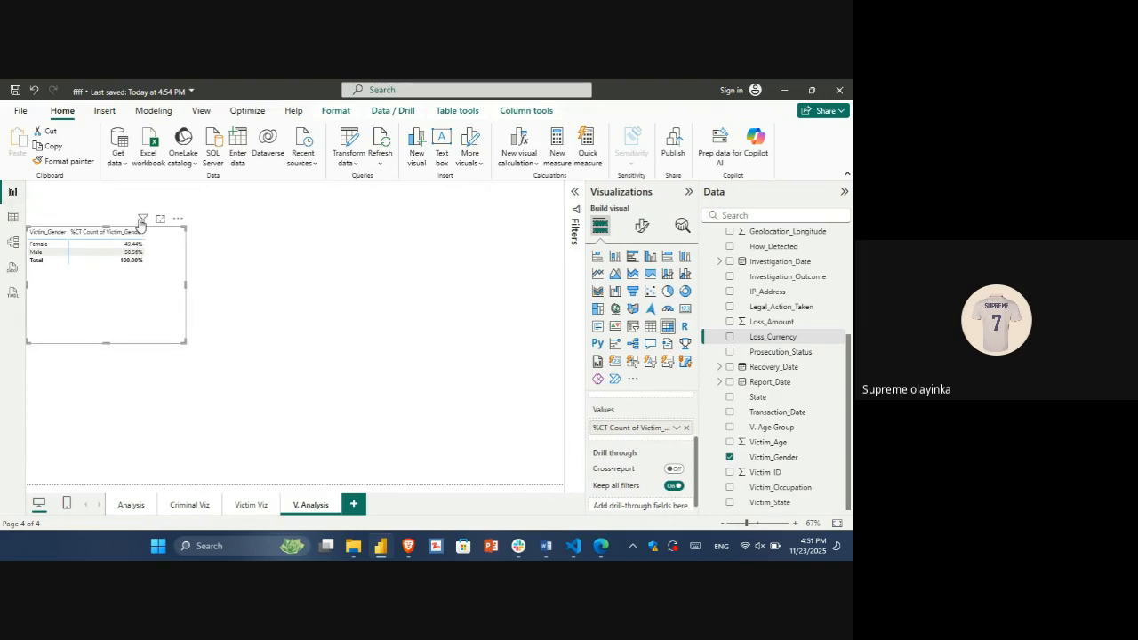
Step: Duplicate the gender matrix into the empty area beside it and convert the copy to a donut chart
mouse_move(140, 223)
key(ctrl+c)
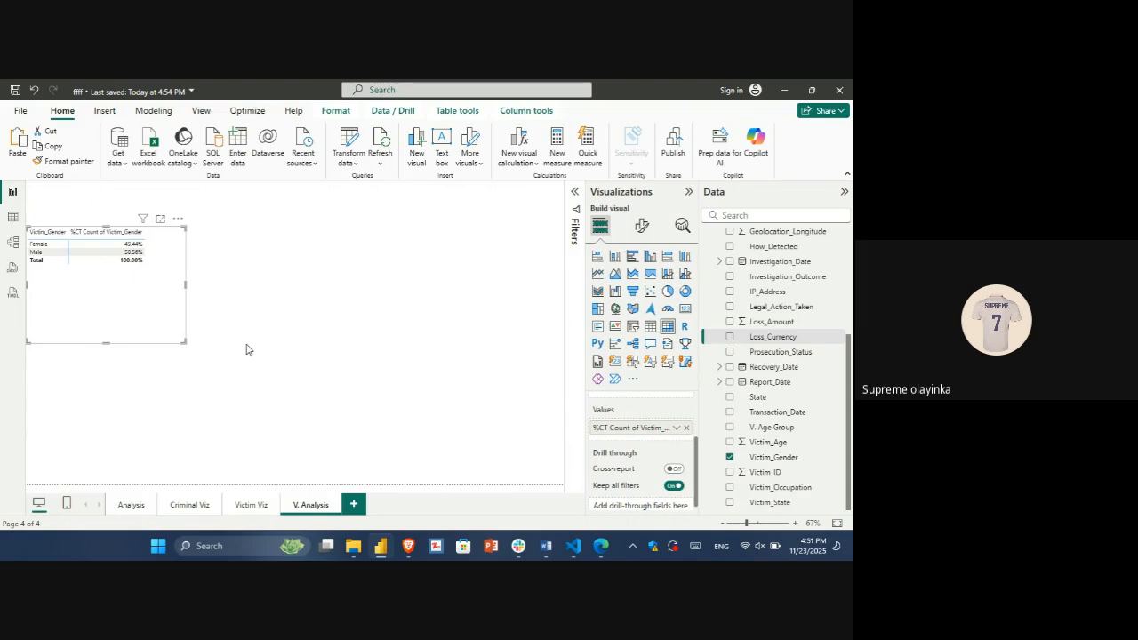
key(ctrl+v)
drag(256, 299, 334, 292)
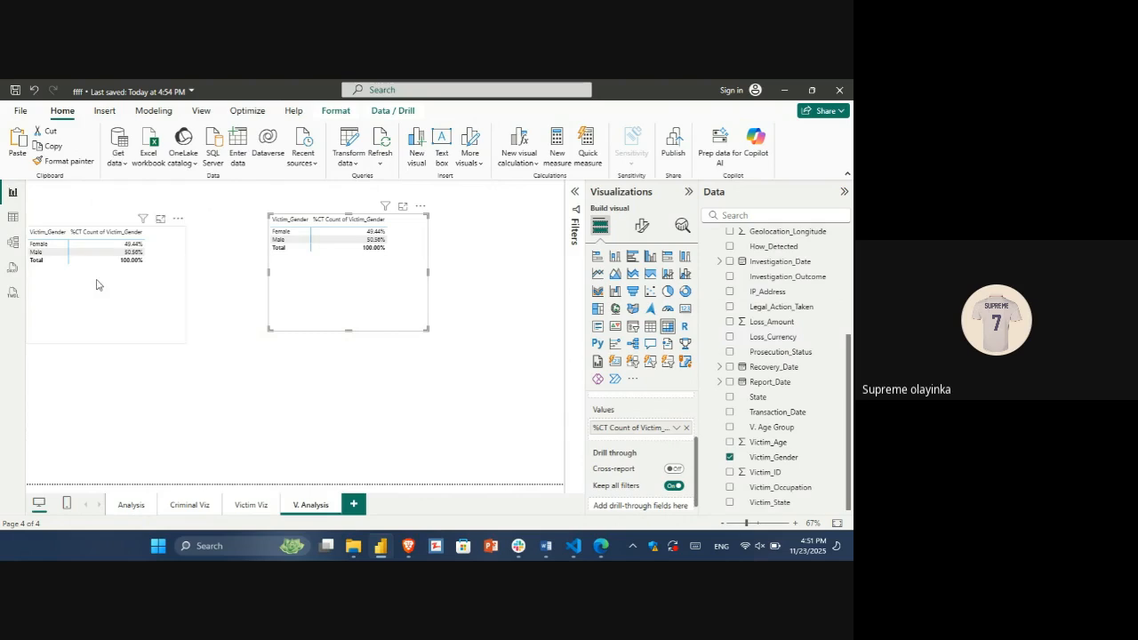
click(687, 297)
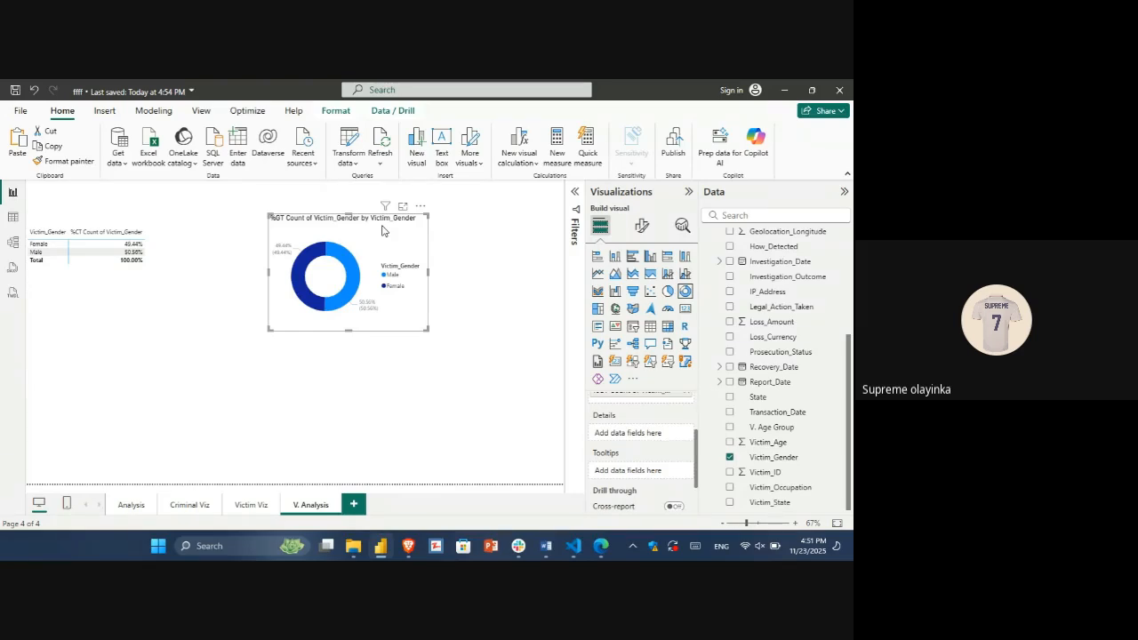
Step: Move the gender donut chart from V. Analysis to the upper-left corner of the Victim Viz page
key(Delete)
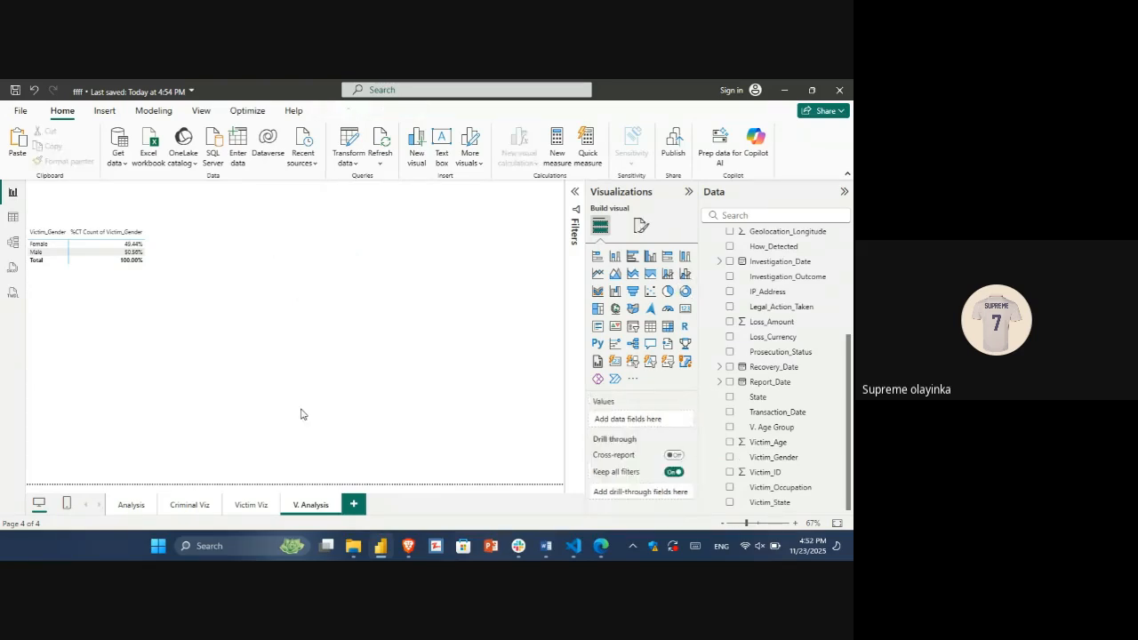
click(251, 505)
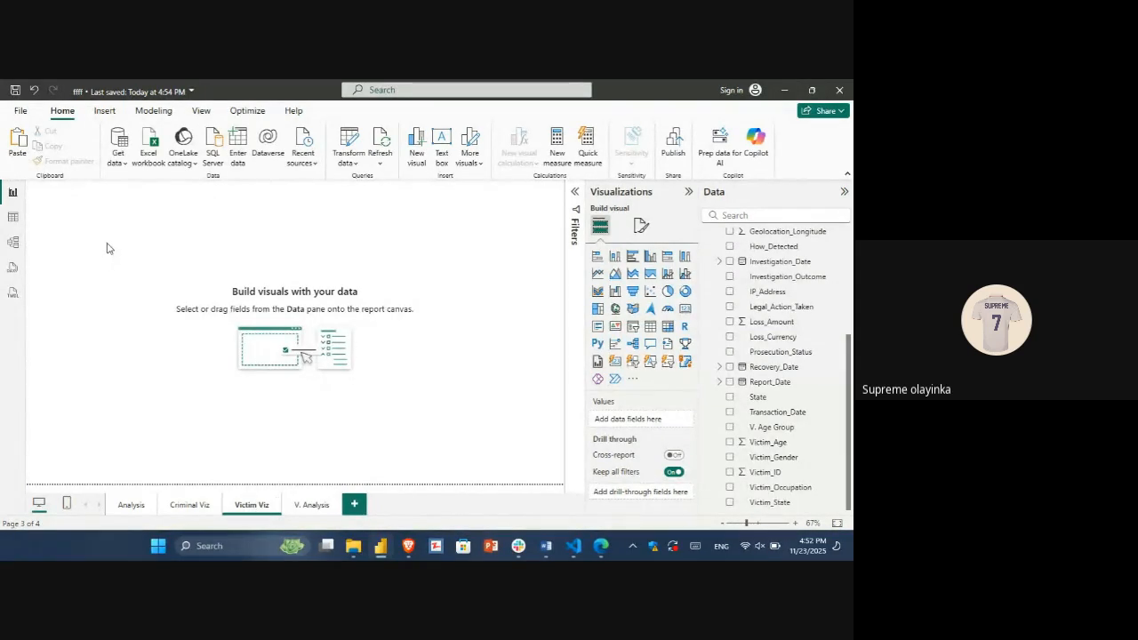
key(ctrl+z)
drag(383, 235, 139, 197)
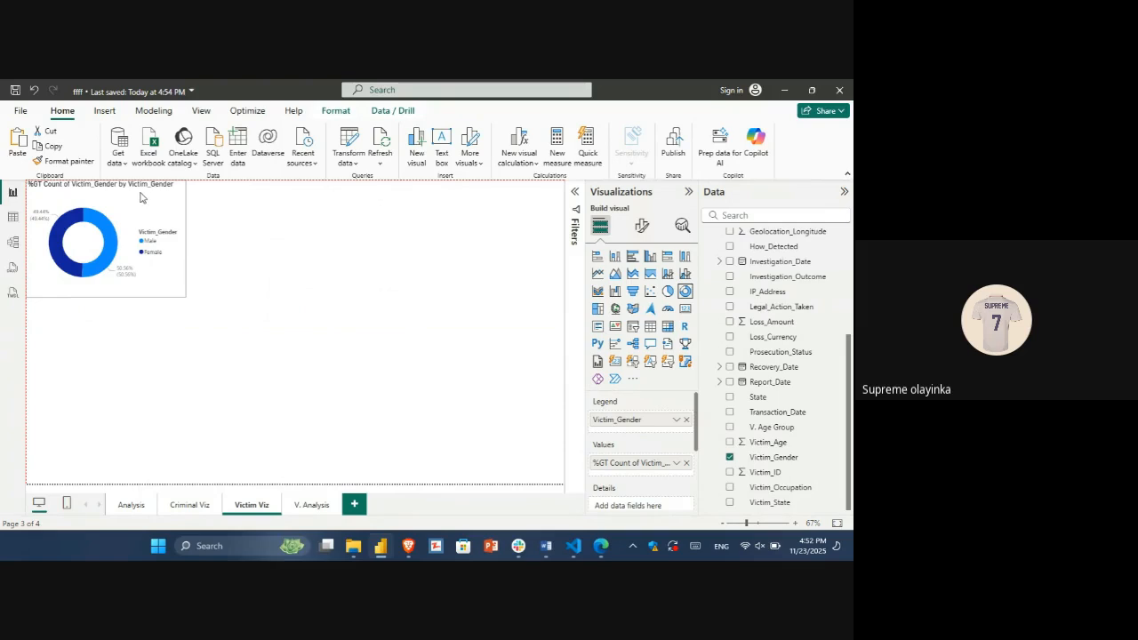
Step: Review the V. Age Group column in the data table and return to the report page
click(13, 216)
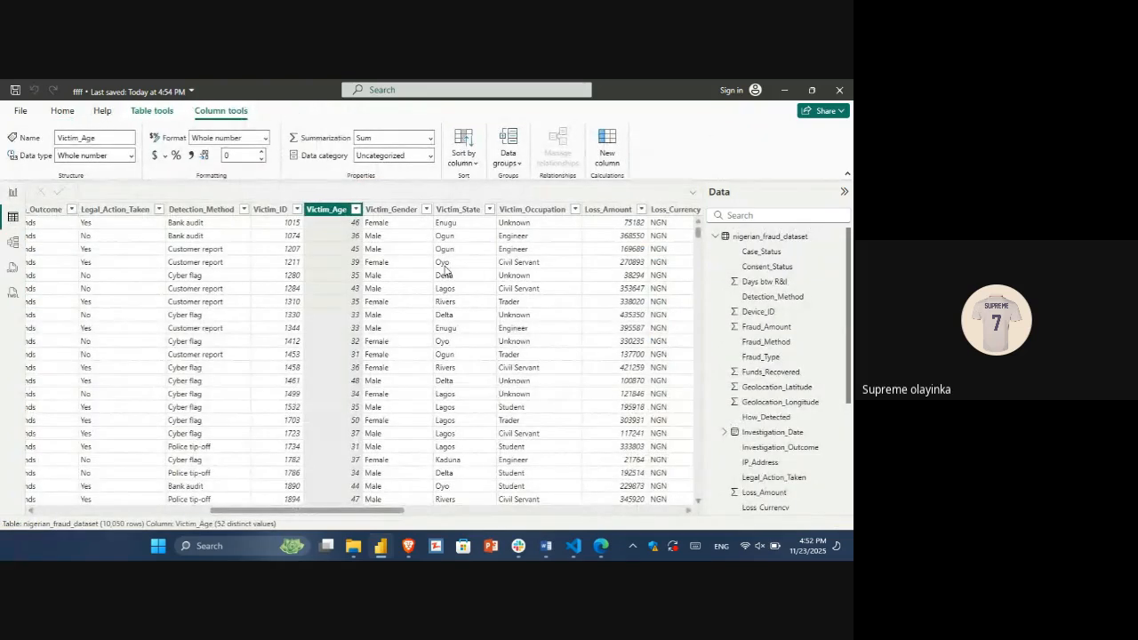
scroll(447, 271, right, 10)
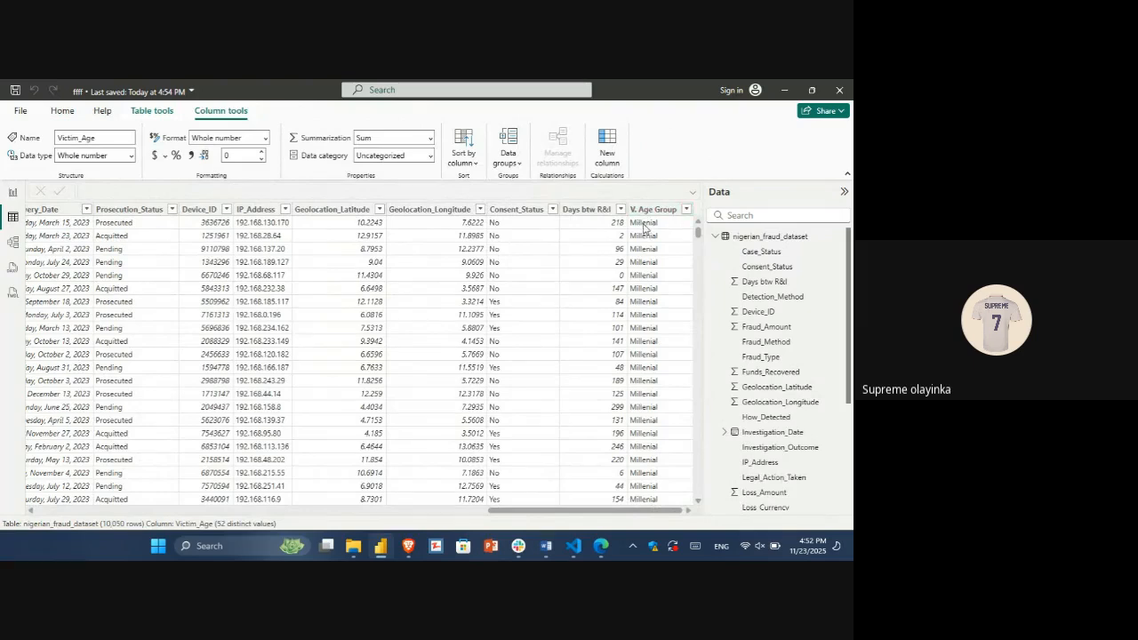
click(13, 193)
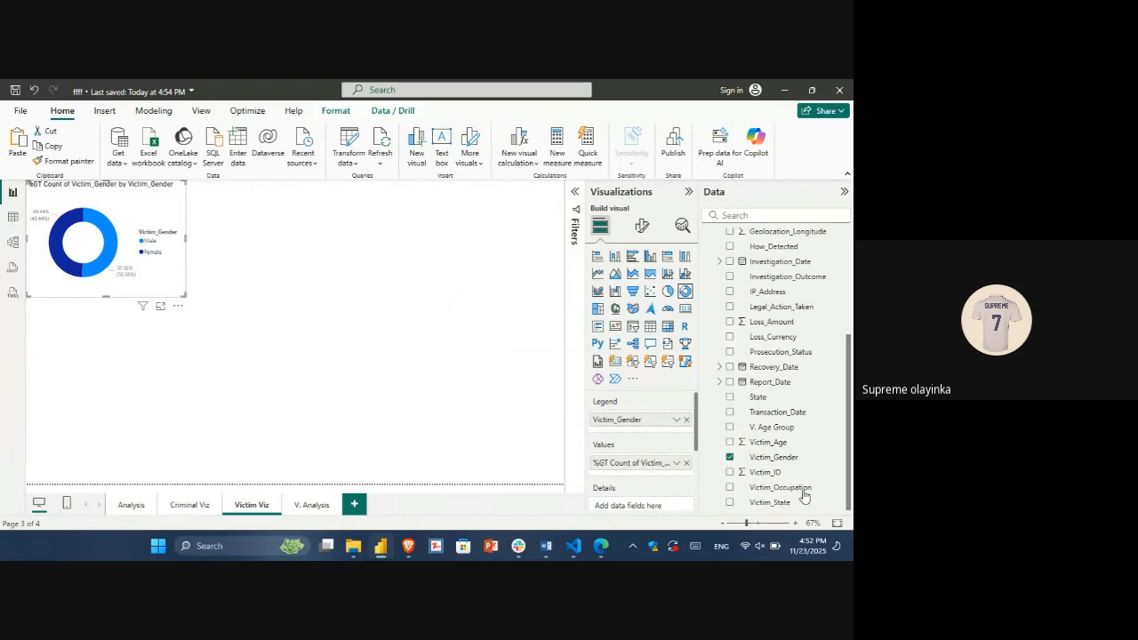
Step: Insert a new matrix below the donut chart on Victim Viz with V. Age Group as its rows
click(258, 287)
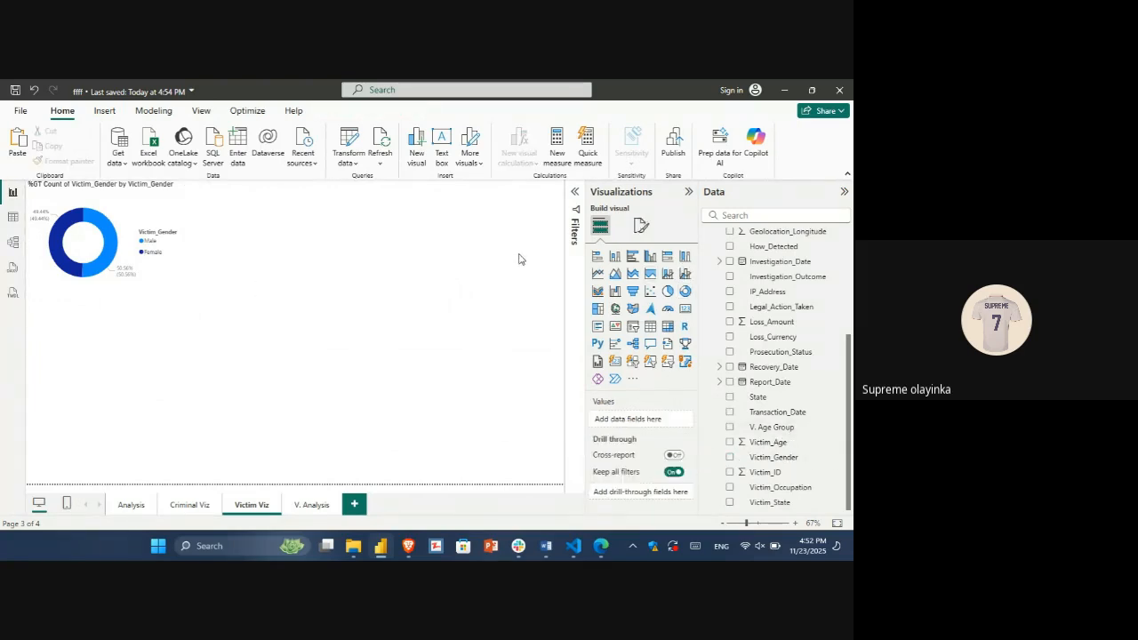
click(668, 326)
click(773, 428)
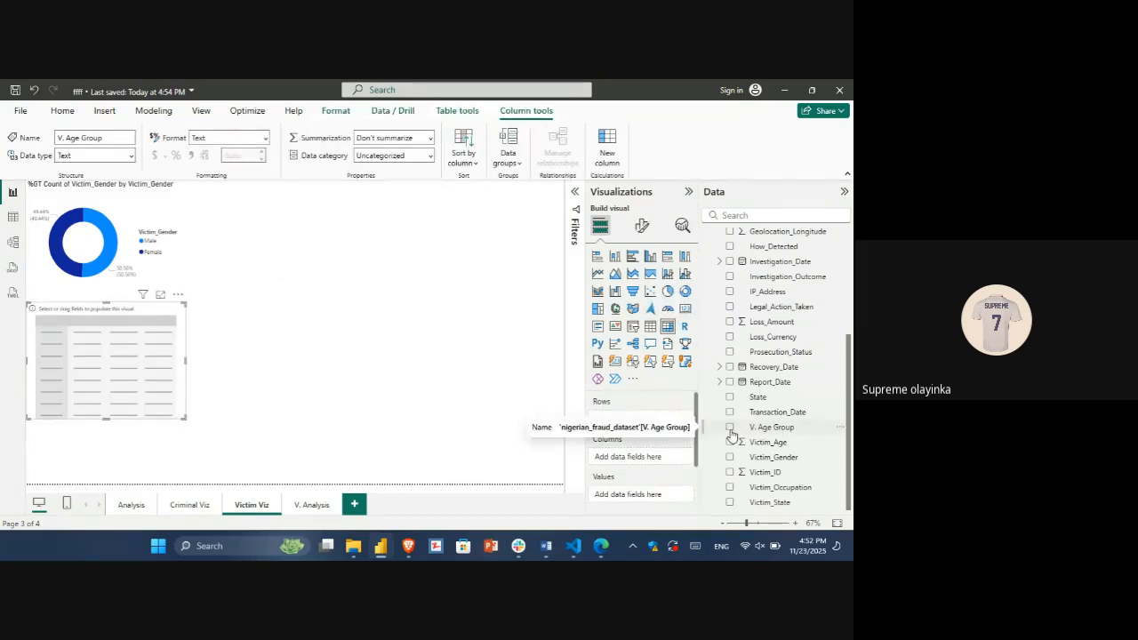
click(730, 428)
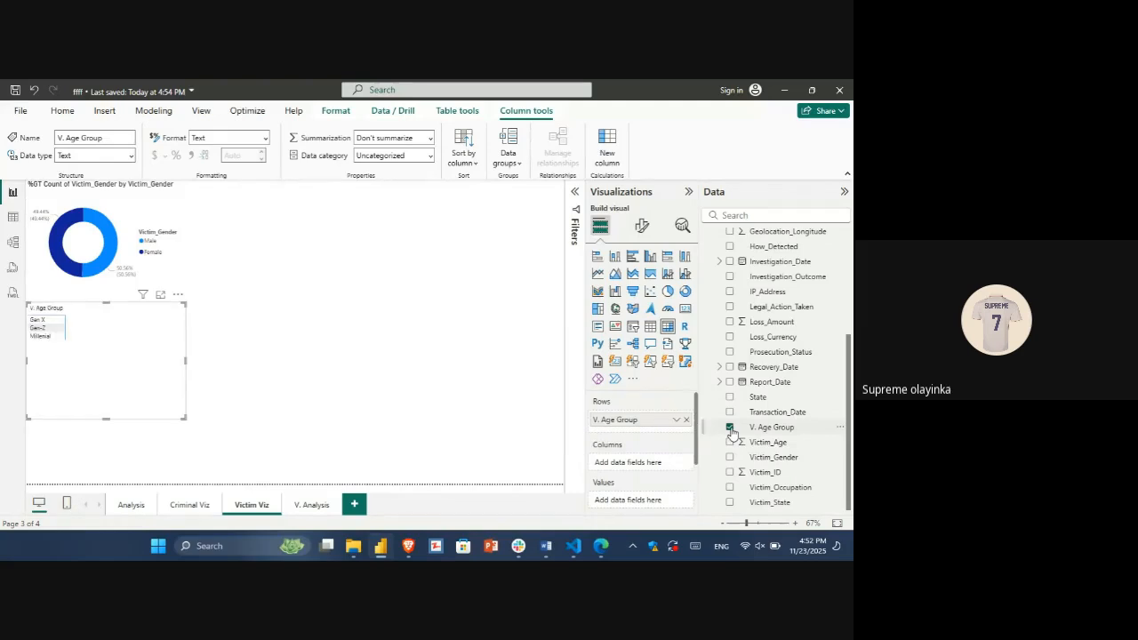
Step: Add V. Age Group to the new matrix's values and summarise it by Count
scroll(647, 430, down, 2)
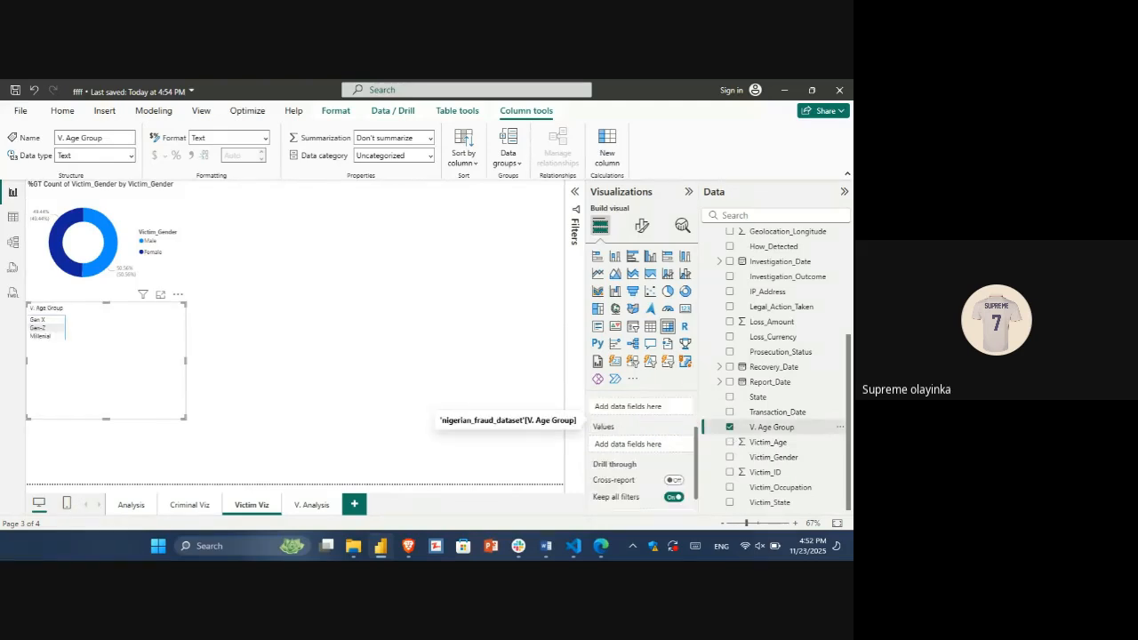
scroll(646, 429, up, 1)
scroll(642, 444, up, 1)
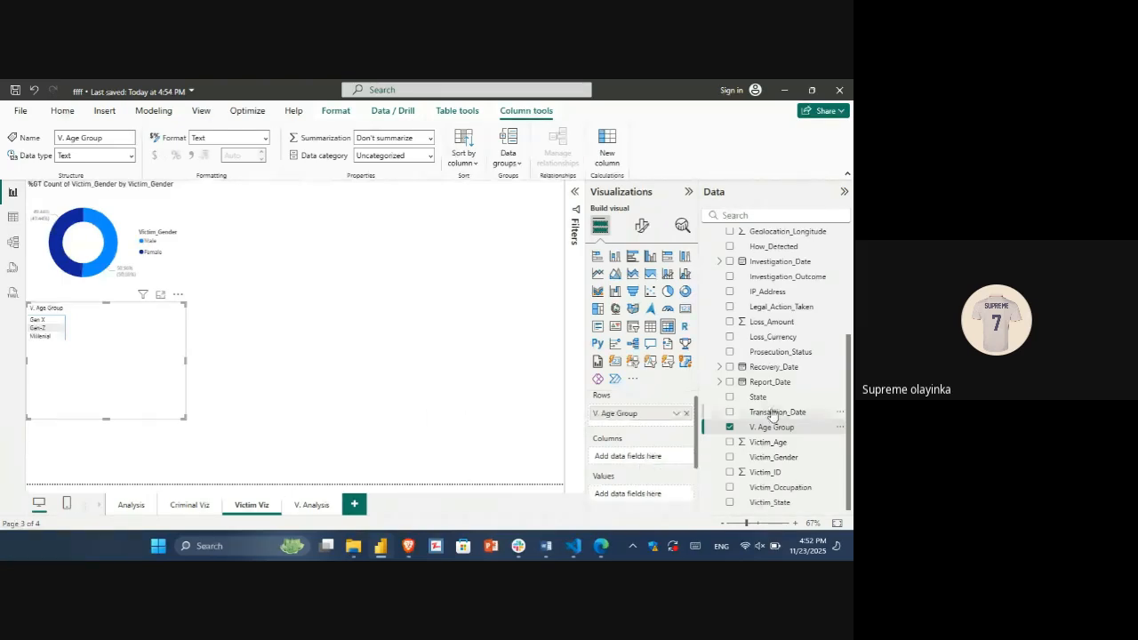
drag(770, 426, 640, 496)
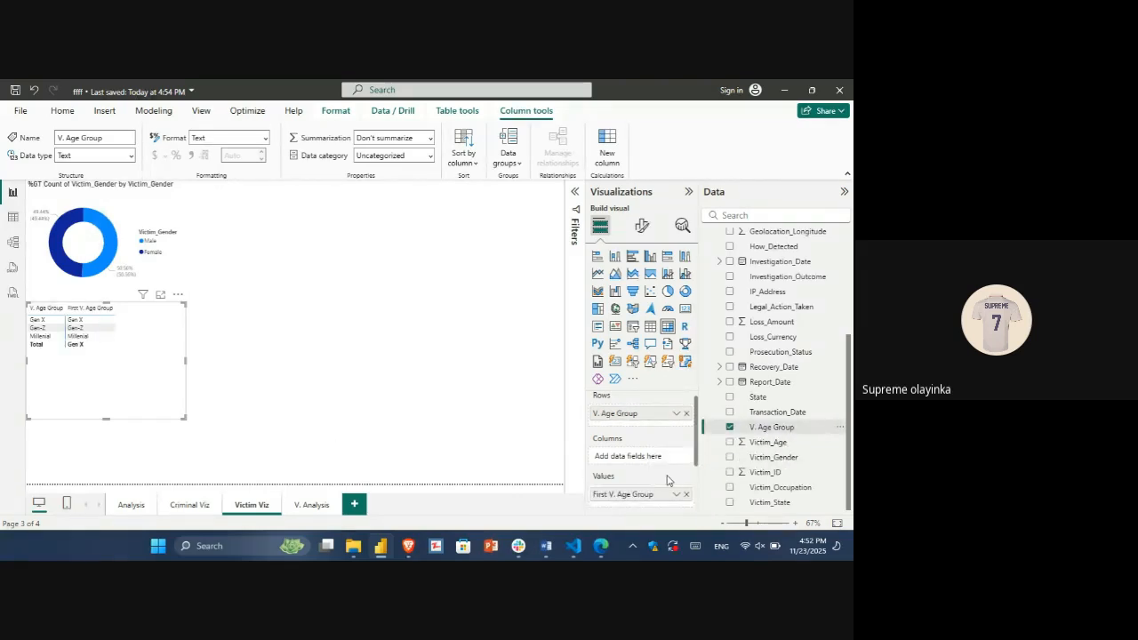
click(677, 495)
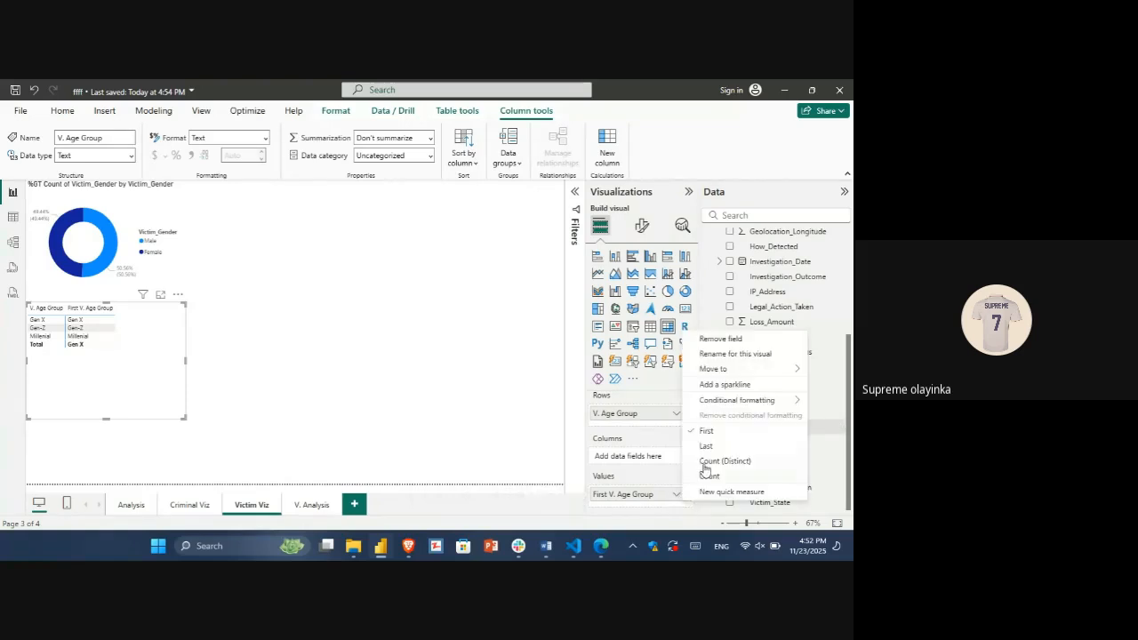
click(710, 477)
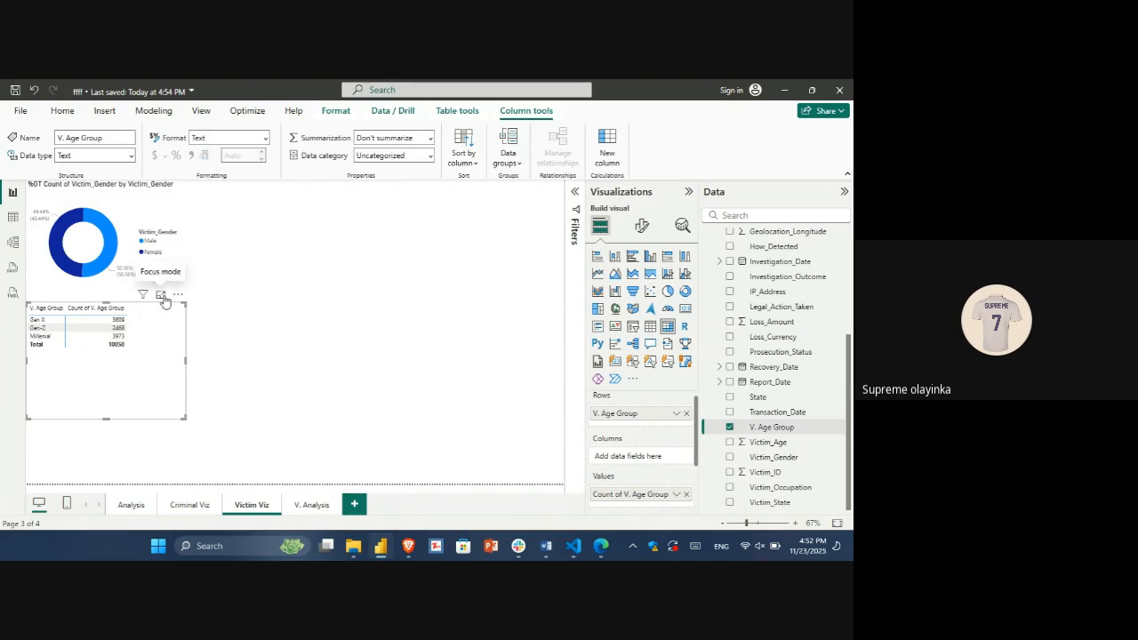
Step: Enlarge the age group matrix in focus mode, sort it by count in descending order, and return to the report
click(162, 296)
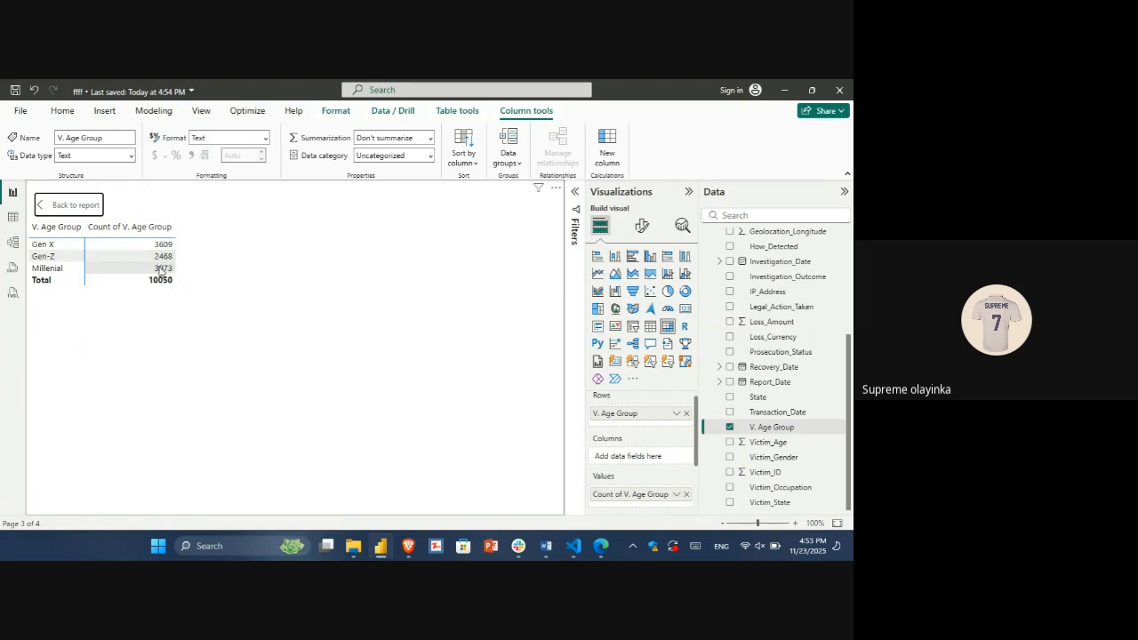
click(91, 230)
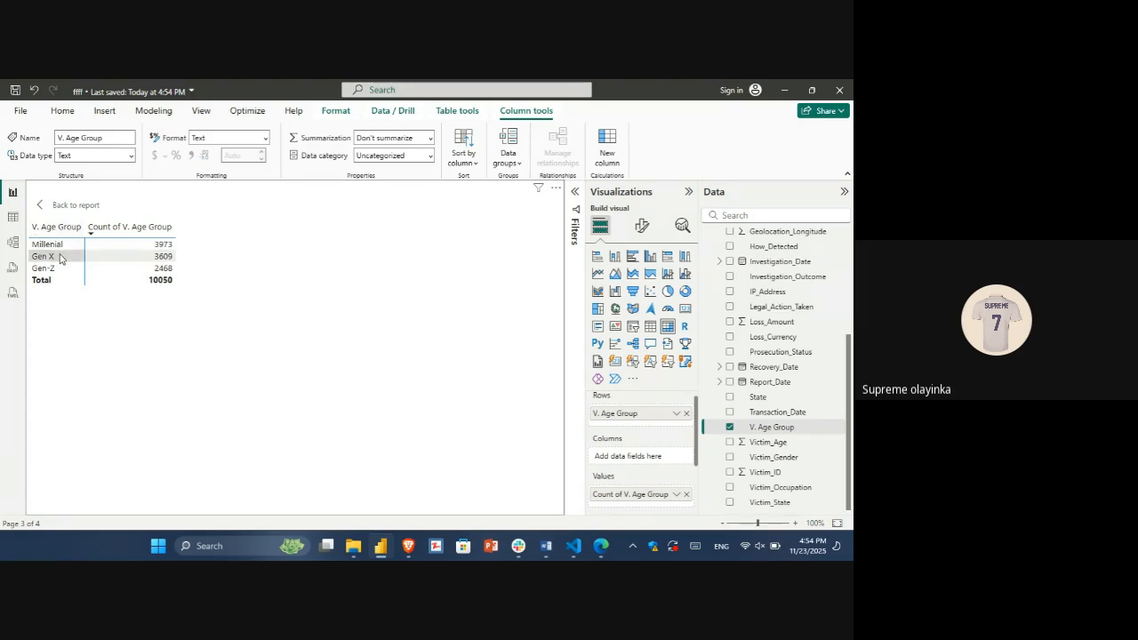
click(42, 206)
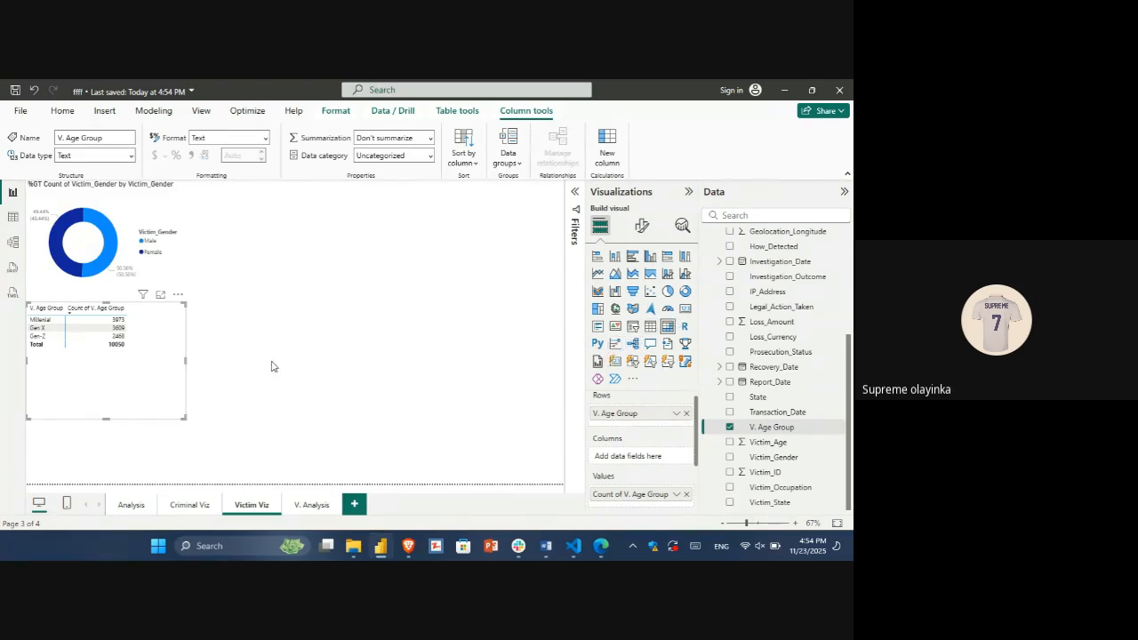
Step: Duplicate the age group matrix as a clustered column chart and place it directly beside the gender donut chart
key(ctrl+c)
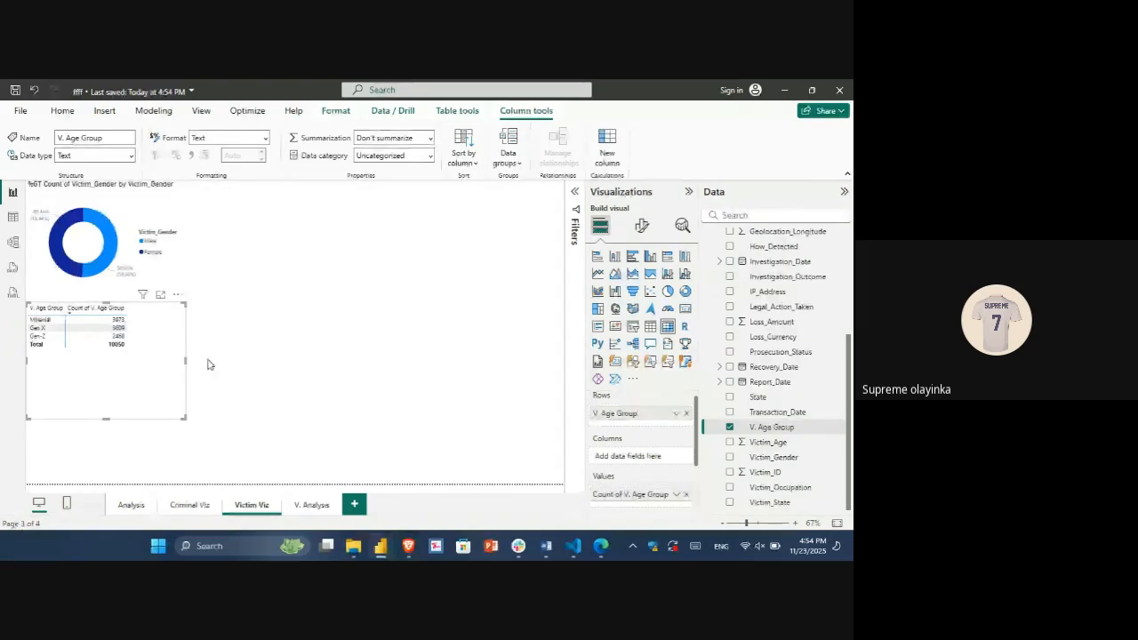
key(ctrl+v)
drag(168, 346, 379, 309)
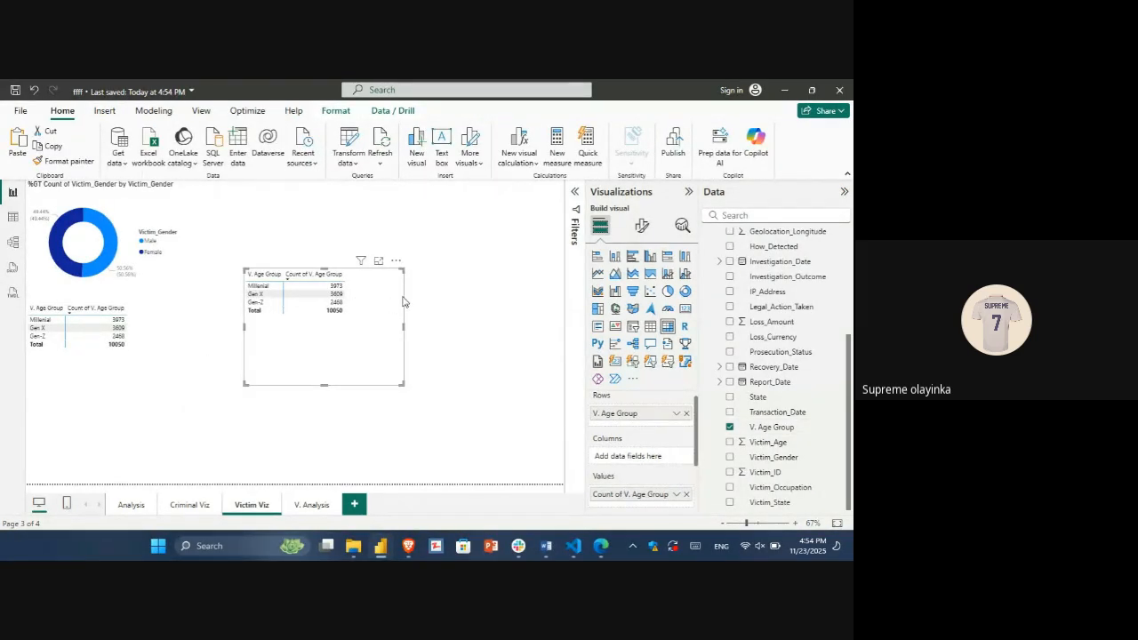
click(650, 257)
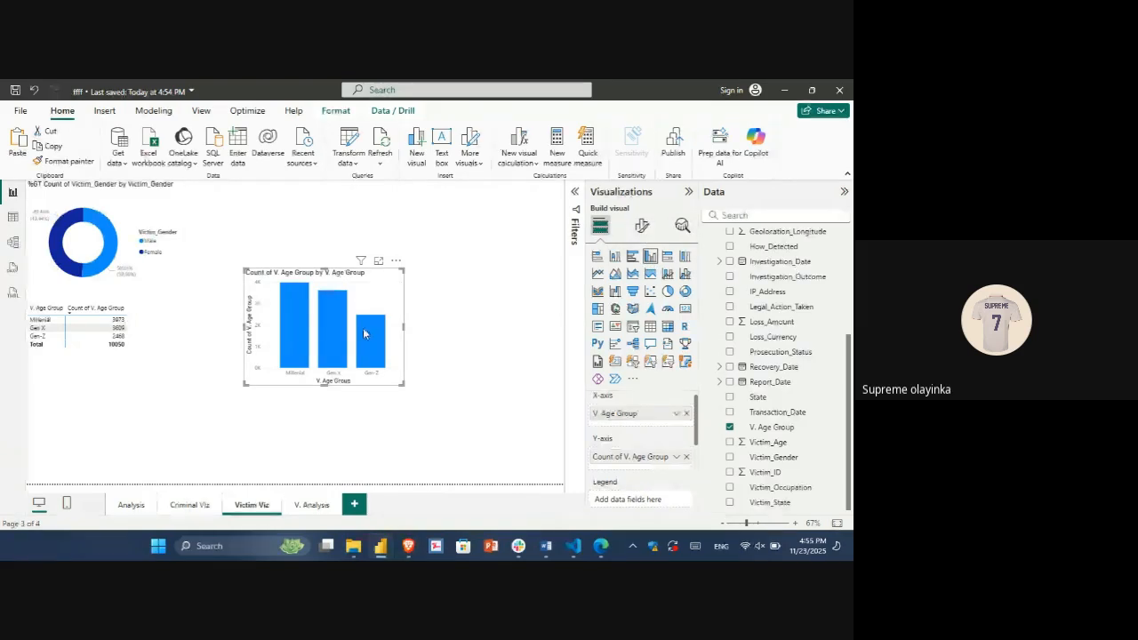
drag(373, 297, 316, 210)
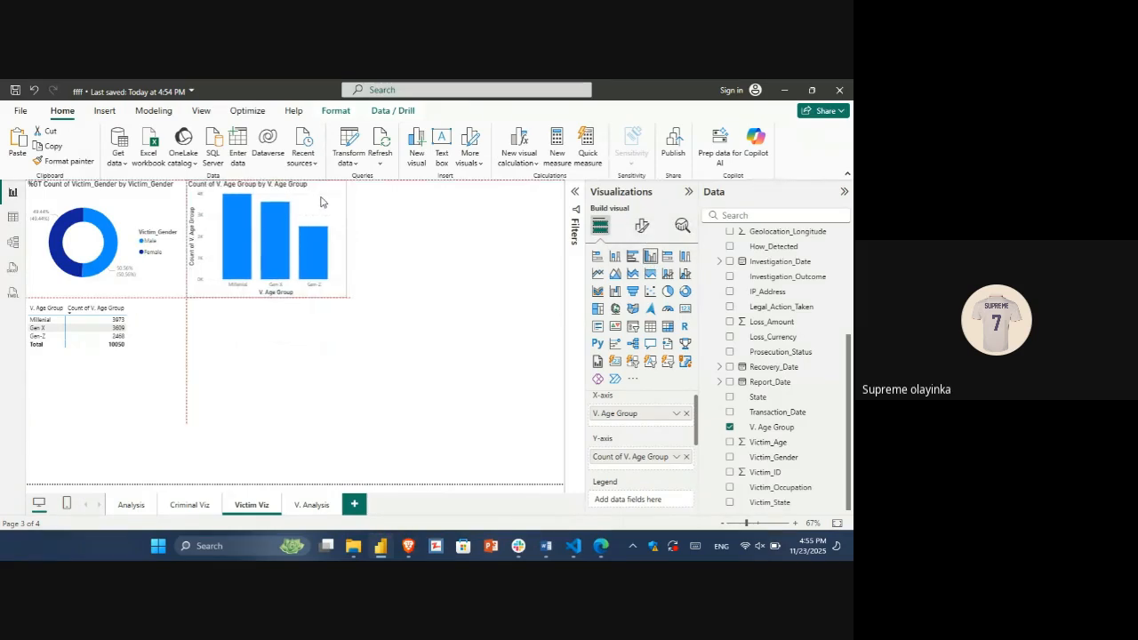
Step: Move the age group matrix to the V. Analysis page, just below the gender matrix, and return to Victim Viz
click(150, 331)
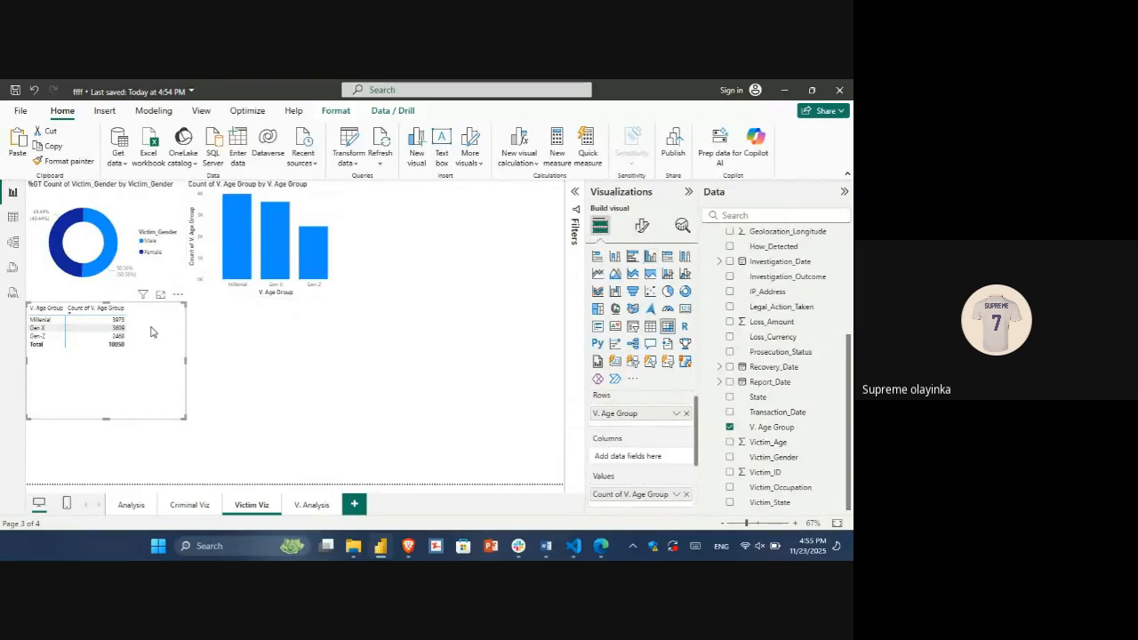
click(213, 361)
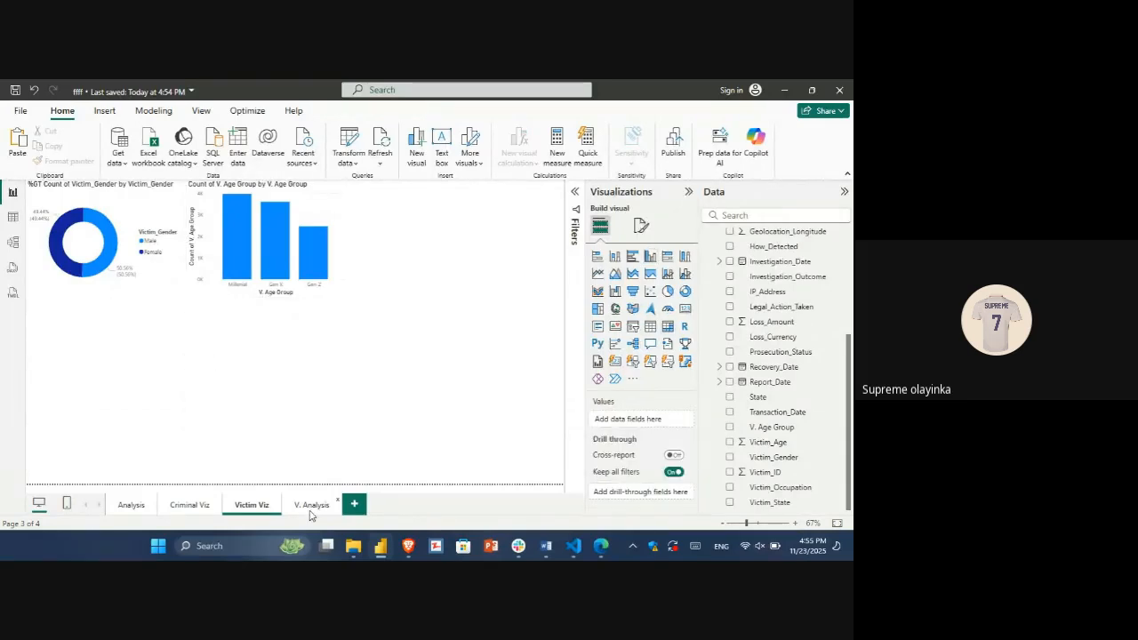
click(310, 507)
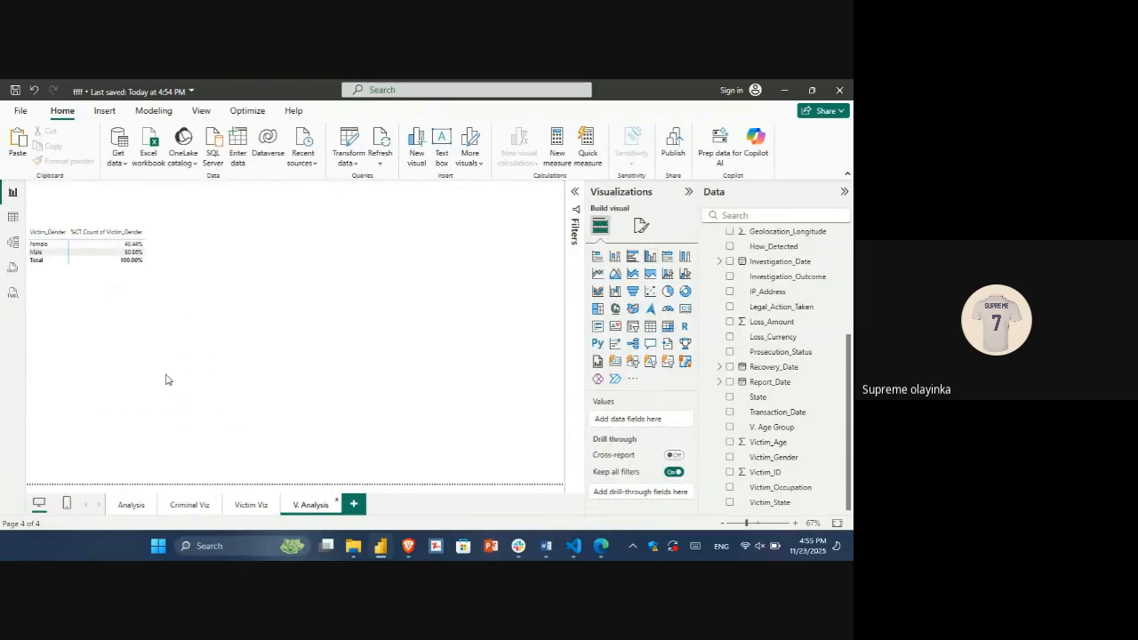
key(ctrl+v)
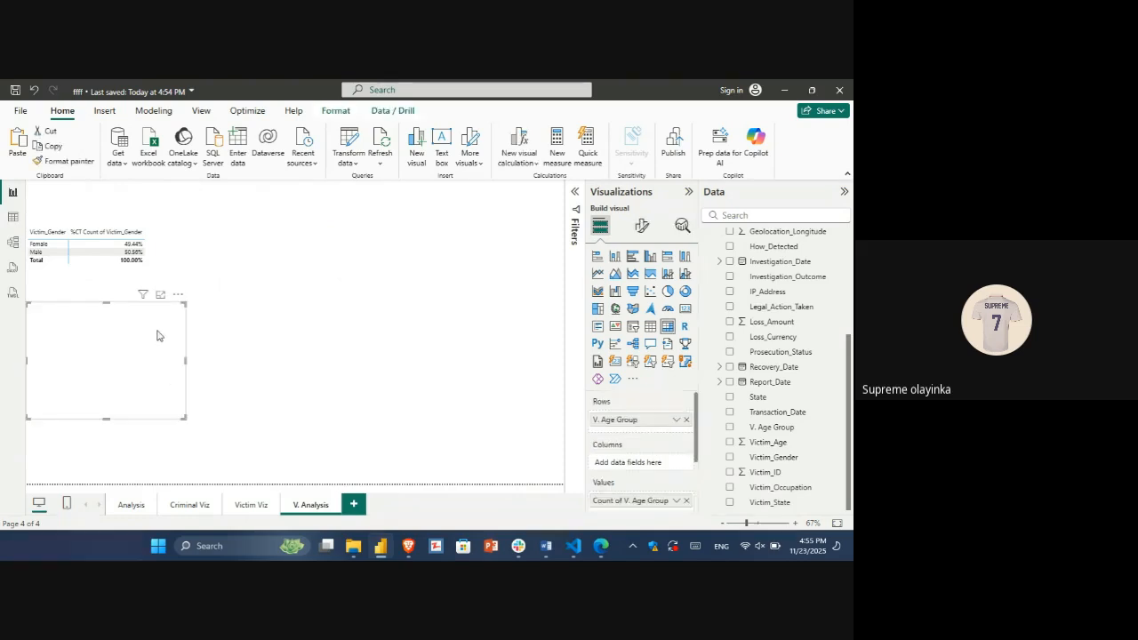
drag(151, 334, 148, 325)
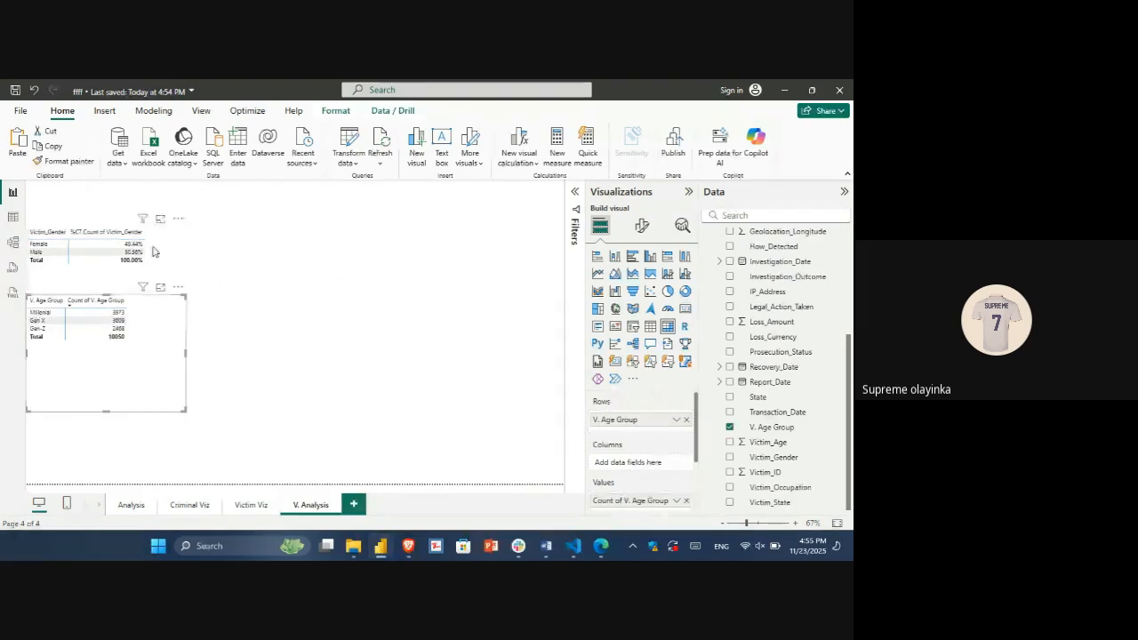
click(253, 511)
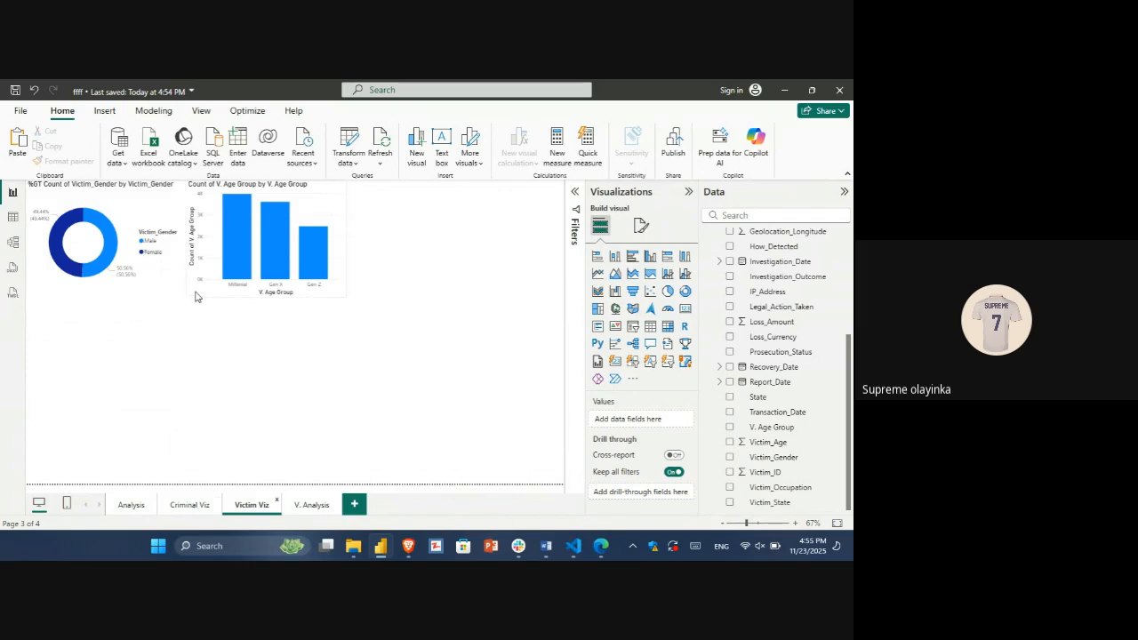
Step: Review the Criminal Viz page and the victim columns in the fraud dataset table, and return to Victim Viz
click(198, 507)
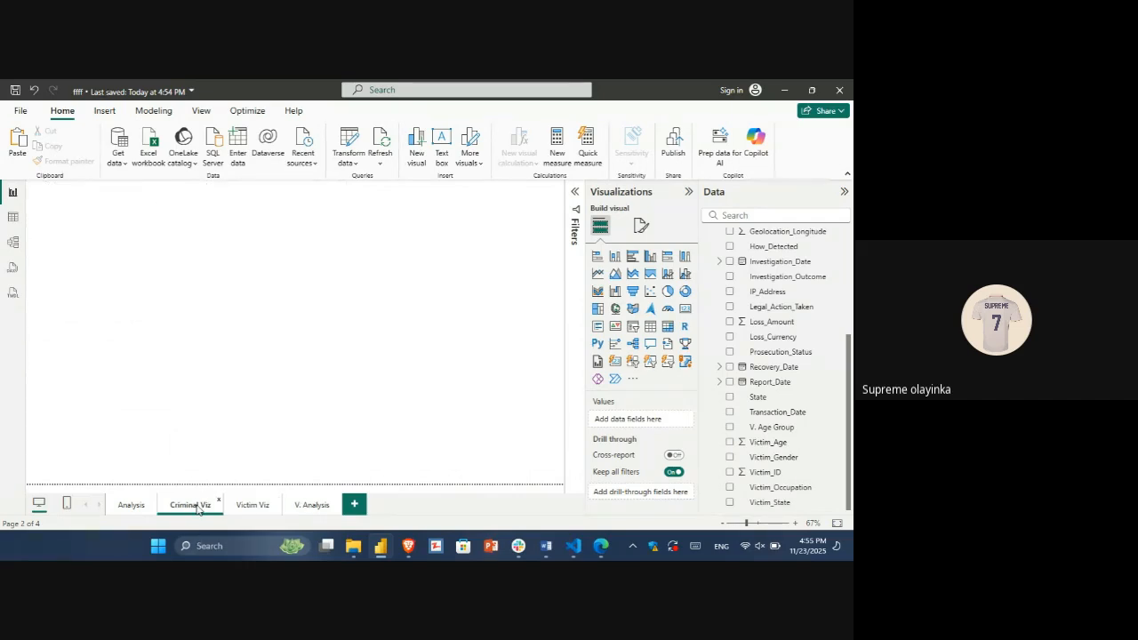
click(254, 506)
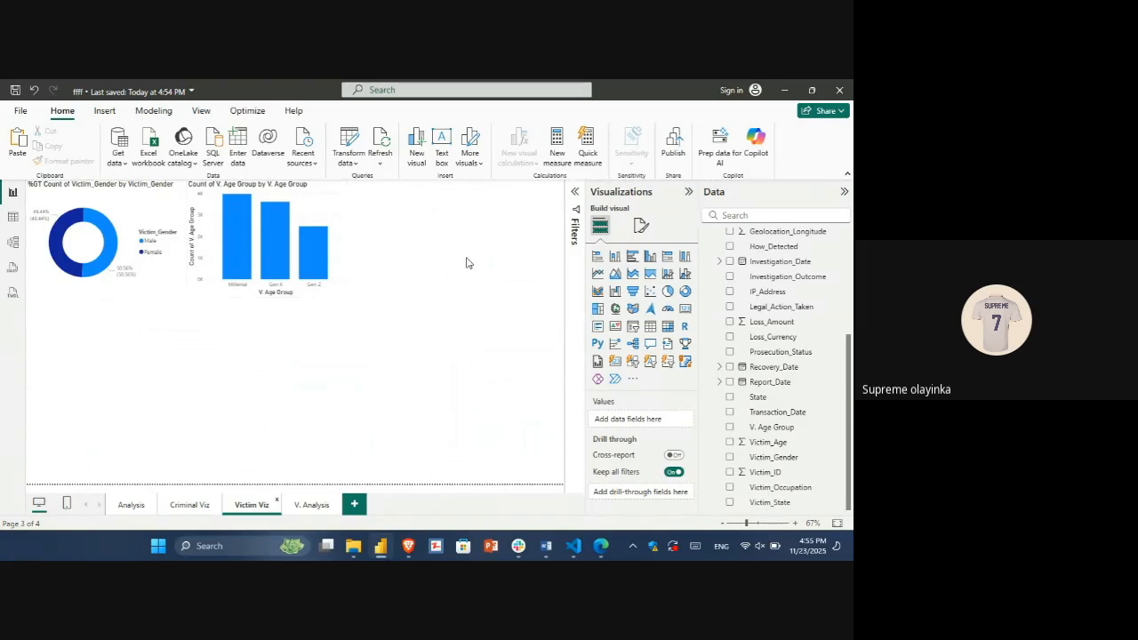
click(12, 218)
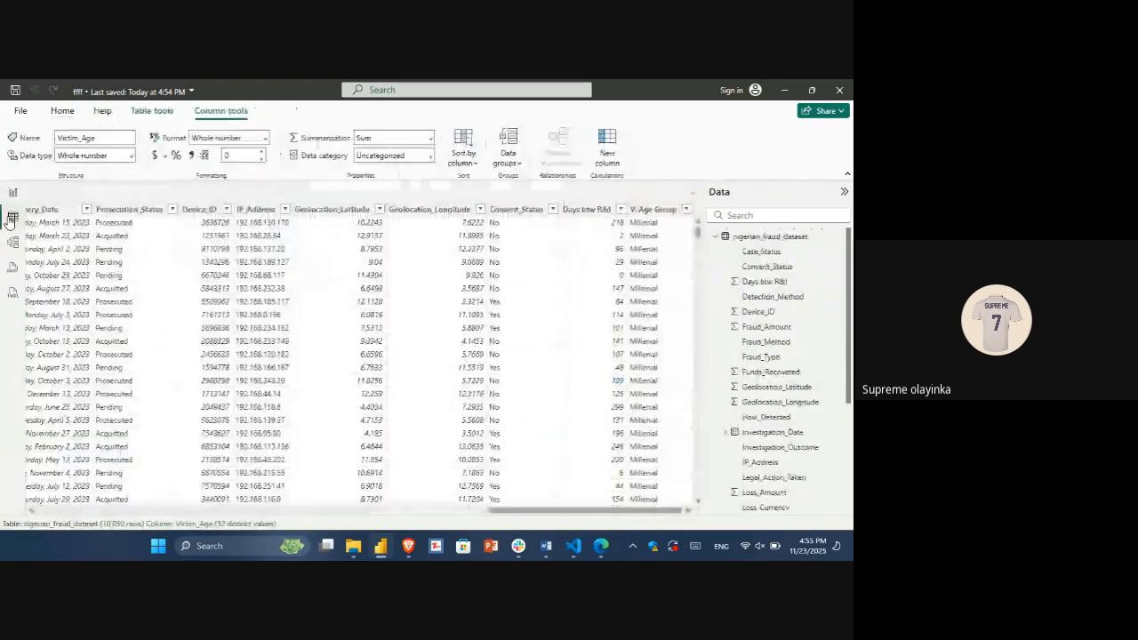
scroll(471, 286, left, 10)
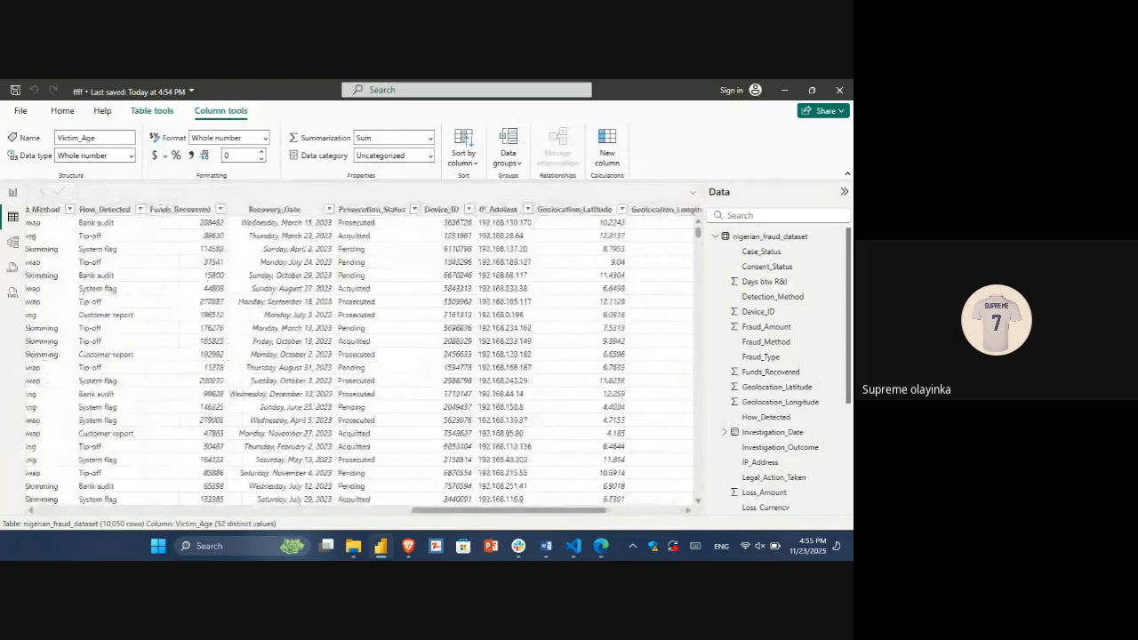
scroll(473, 288, left, 5)
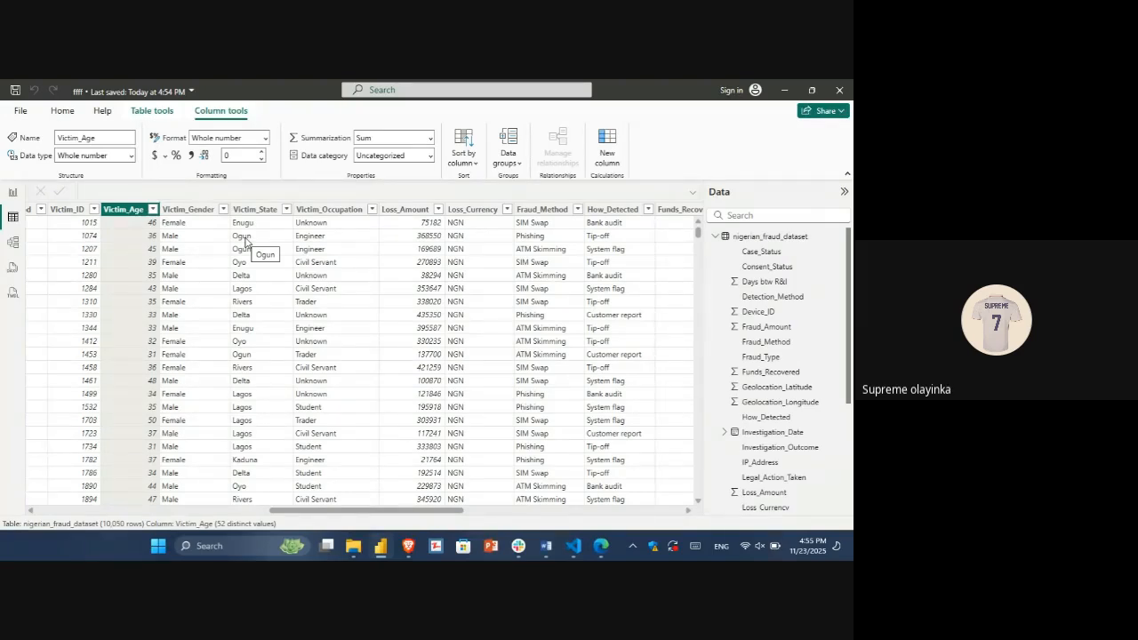
click(15, 197)
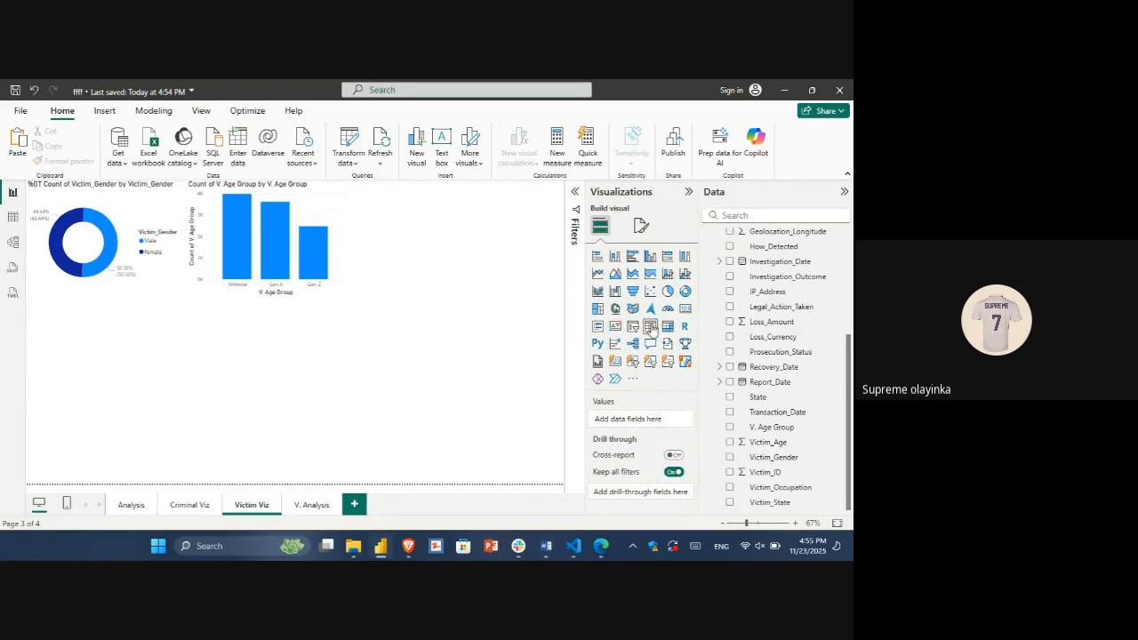
Step: Add a matrix to Victim Viz with Victim_State as rows and the Count of Victim_State as values
click(667, 327)
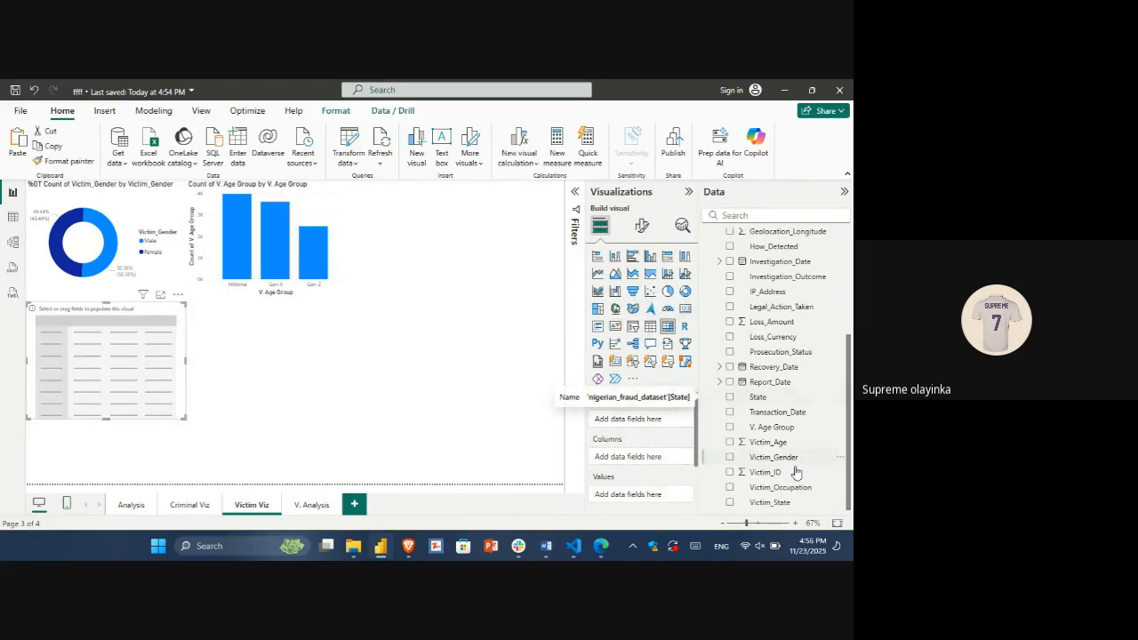
drag(781, 502, 647, 419)
drag(786, 503, 671, 492)
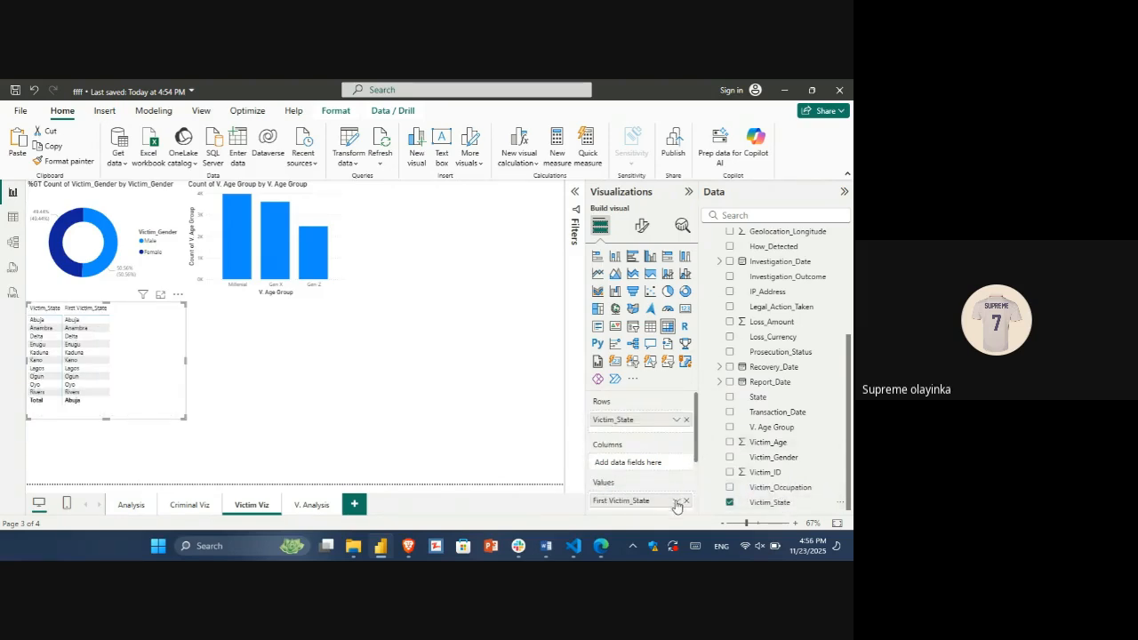
click(676, 501)
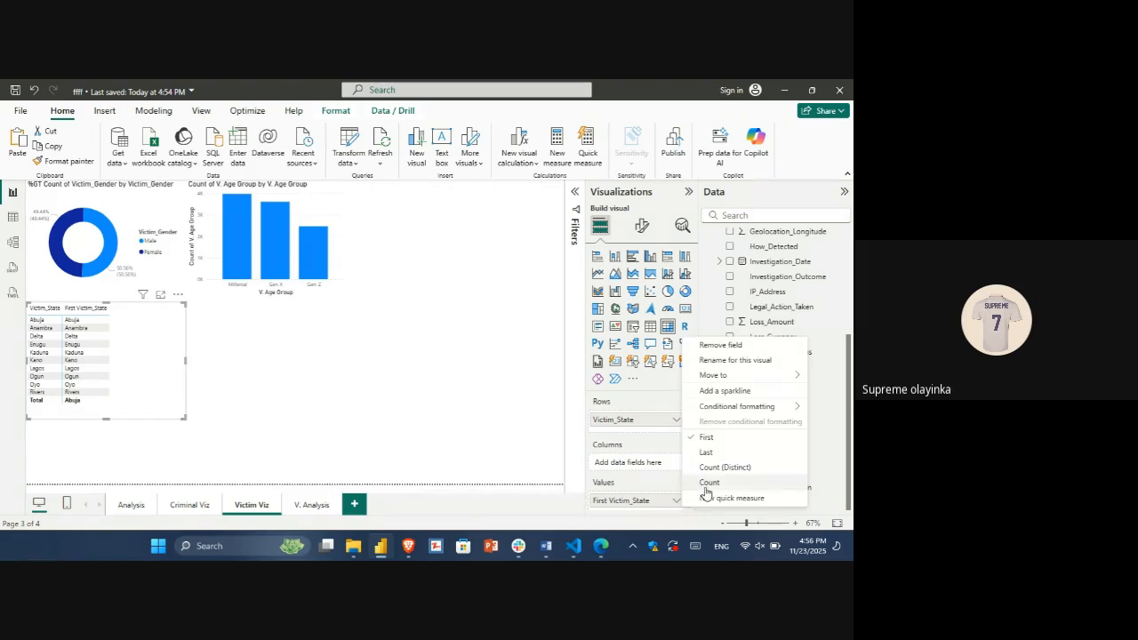
click(708, 482)
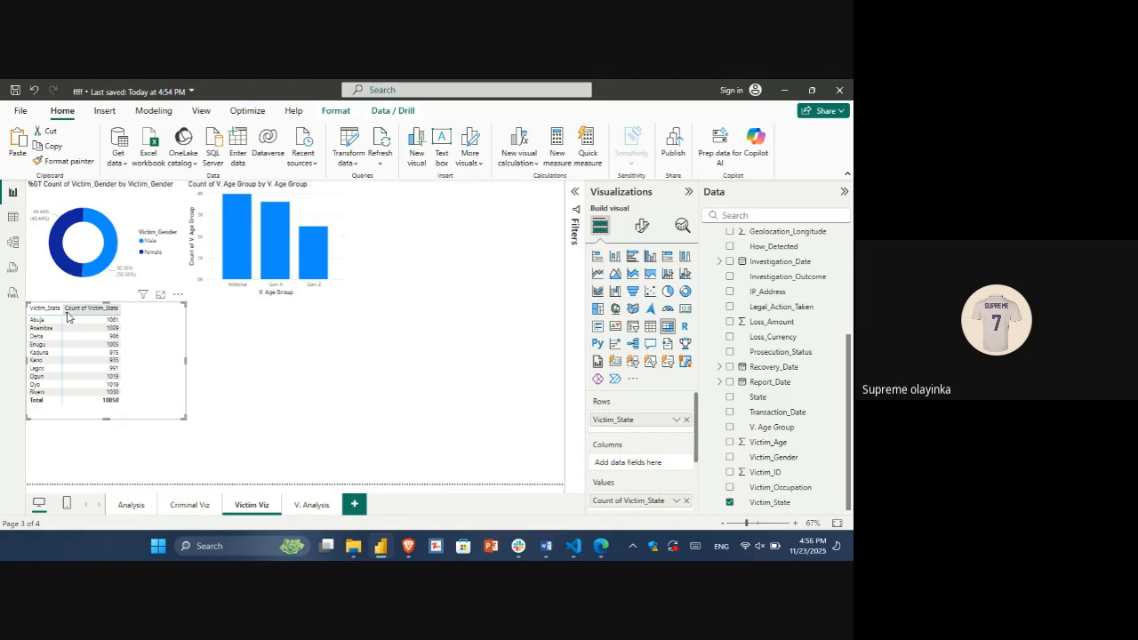
Step: Sort the victim state matrix by count in descending order, inspect it in focus mode, and clear the Lagos cross-highlight back in the report
click(68, 308)
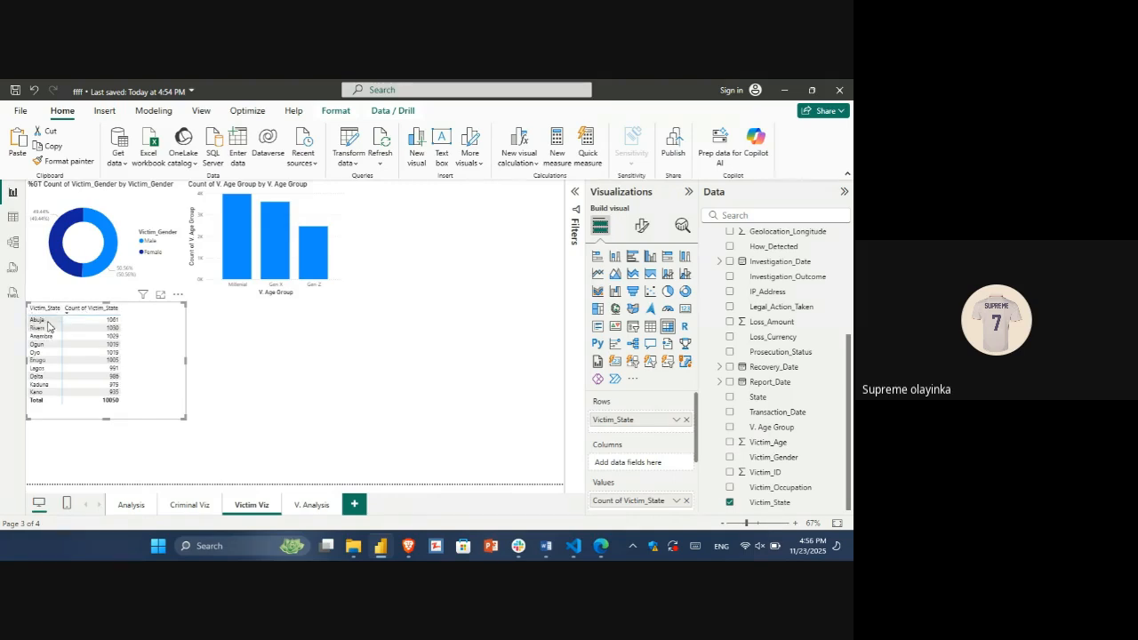
click(162, 296)
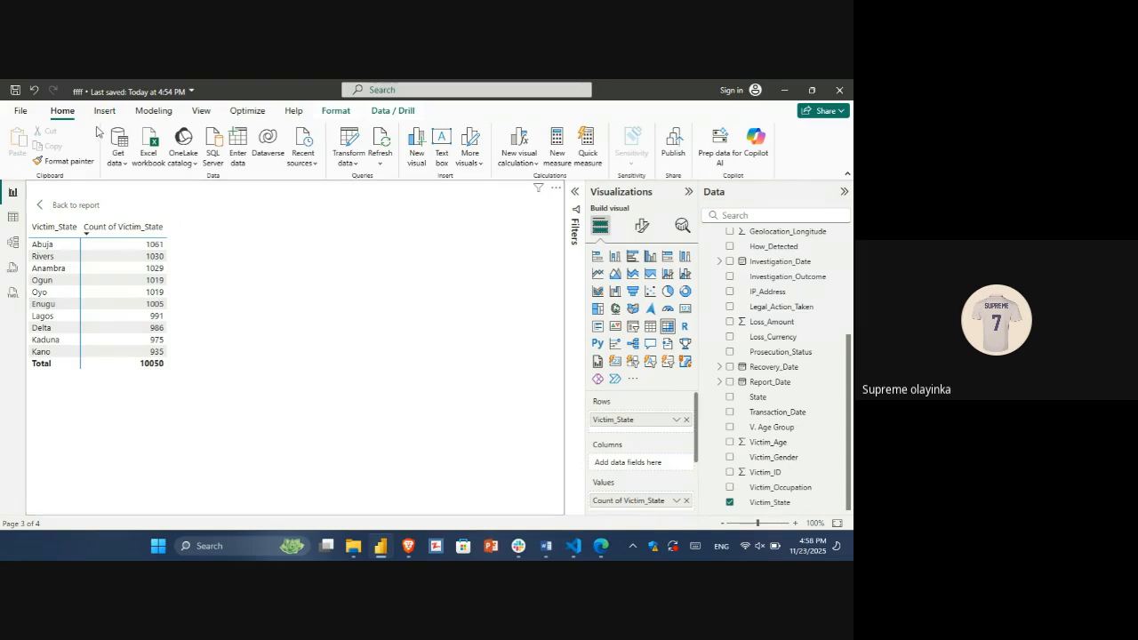
click(64, 316)
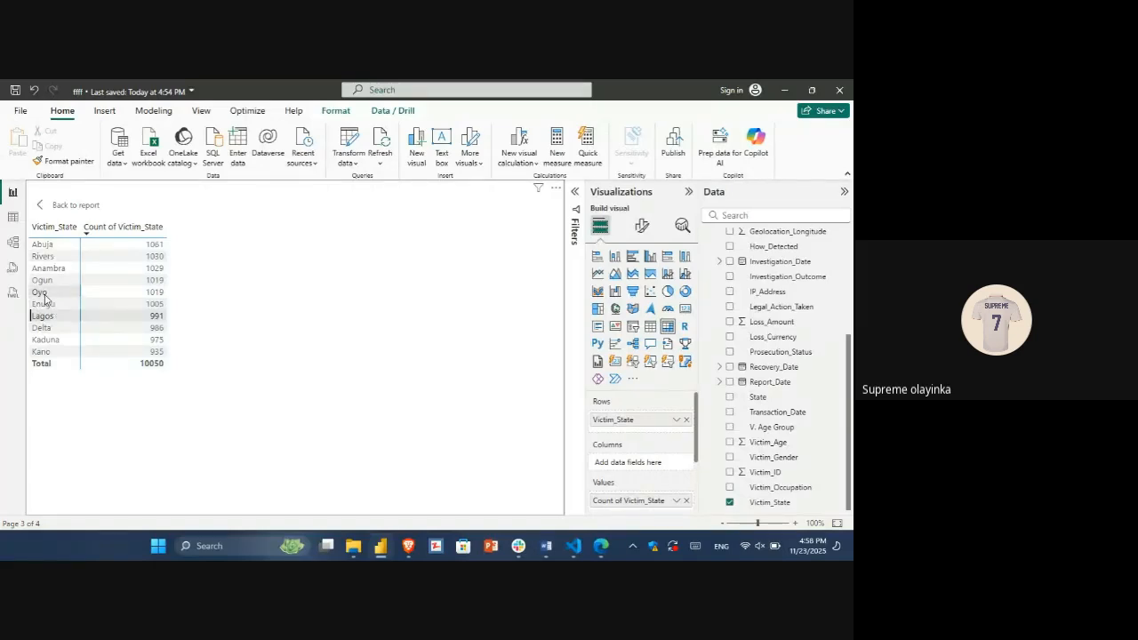
click(42, 211)
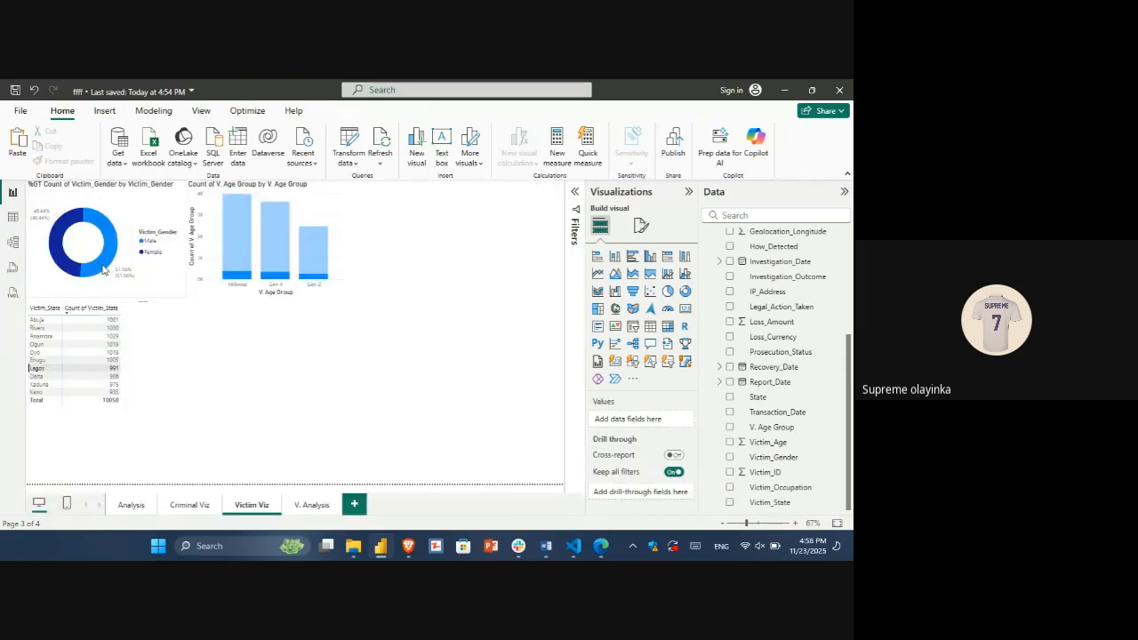
click(103, 269)
click(104, 269)
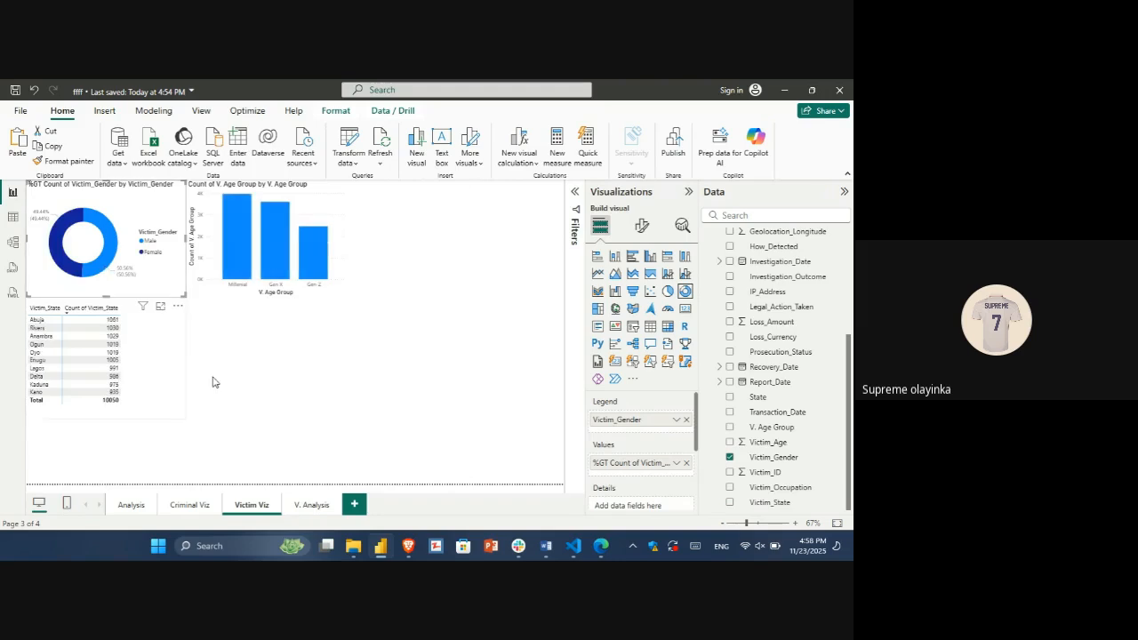
Step: Duplicate the victim state matrix as a clustered bar chart, widen it, and fit it beside the age group column chart
click(131, 363)
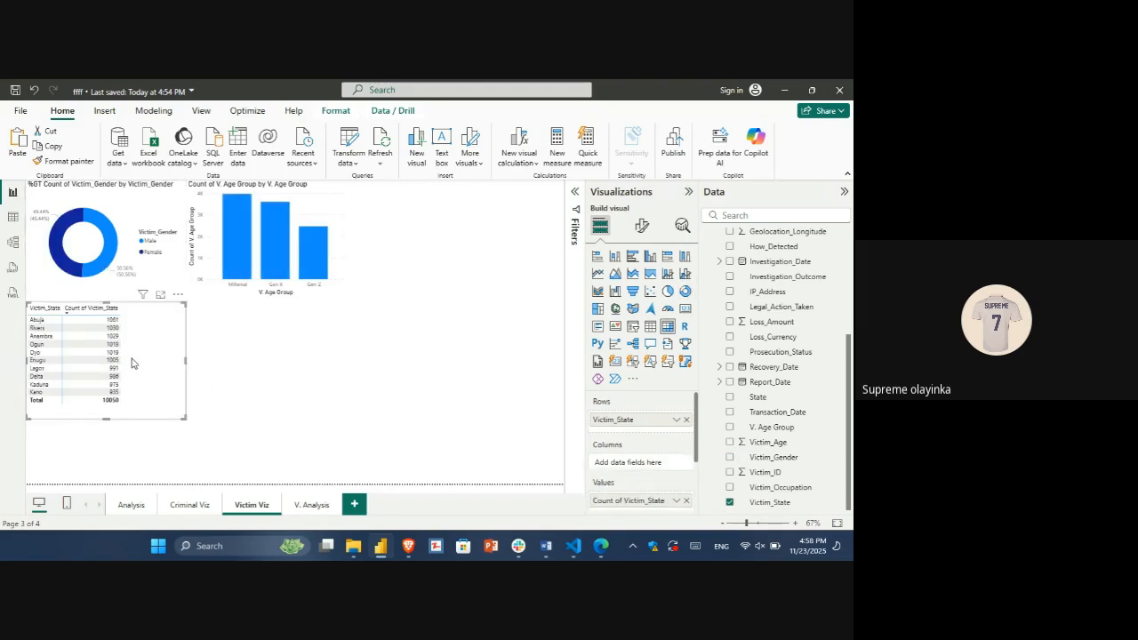
key(ctrl+c)
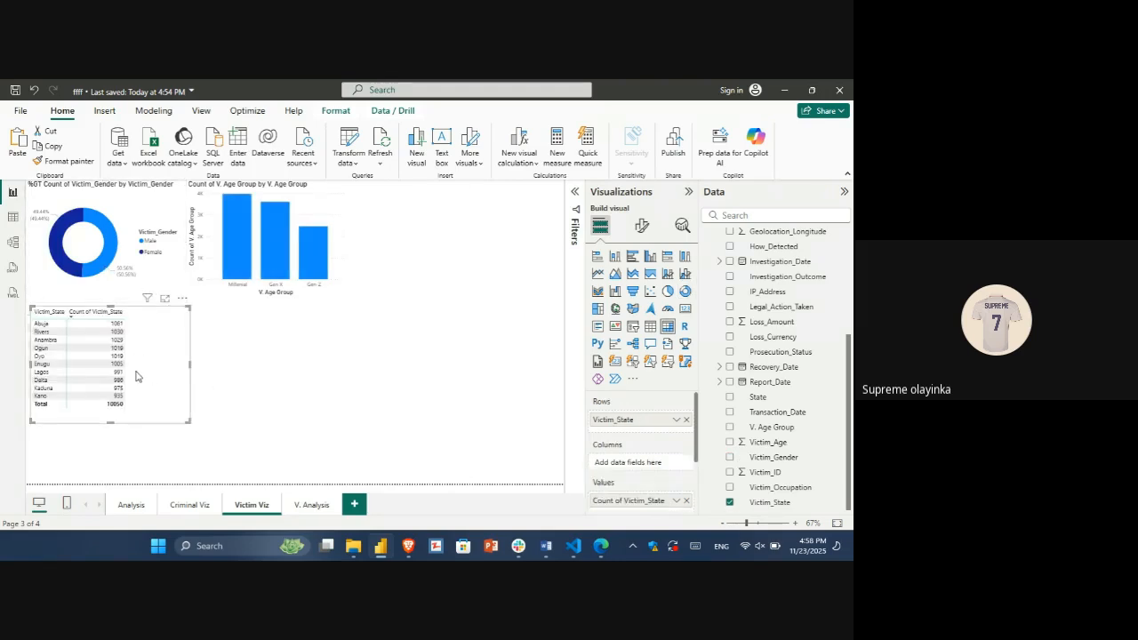
key(ctrl+v)
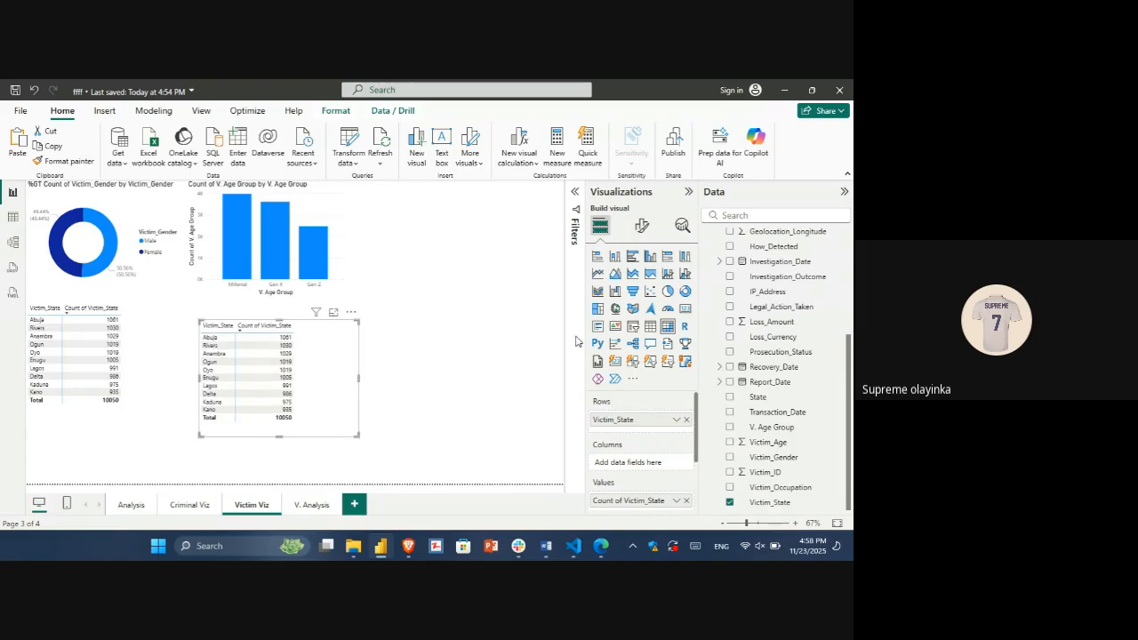
click(632, 256)
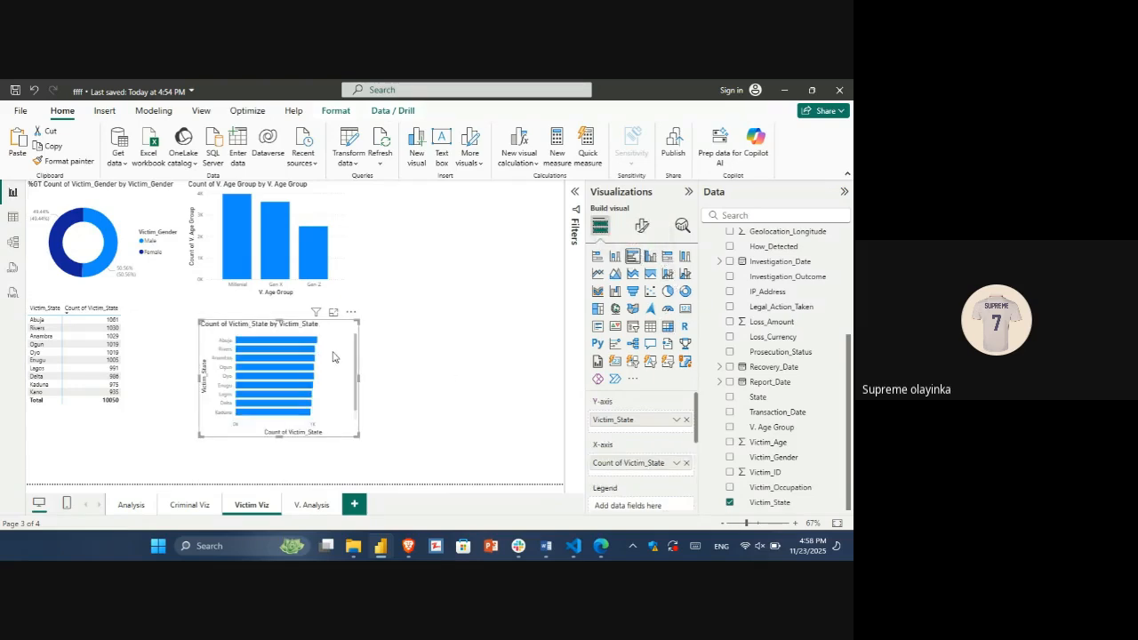
drag(358, 378, 451, 381)
drag(238, 349, 353, 213)
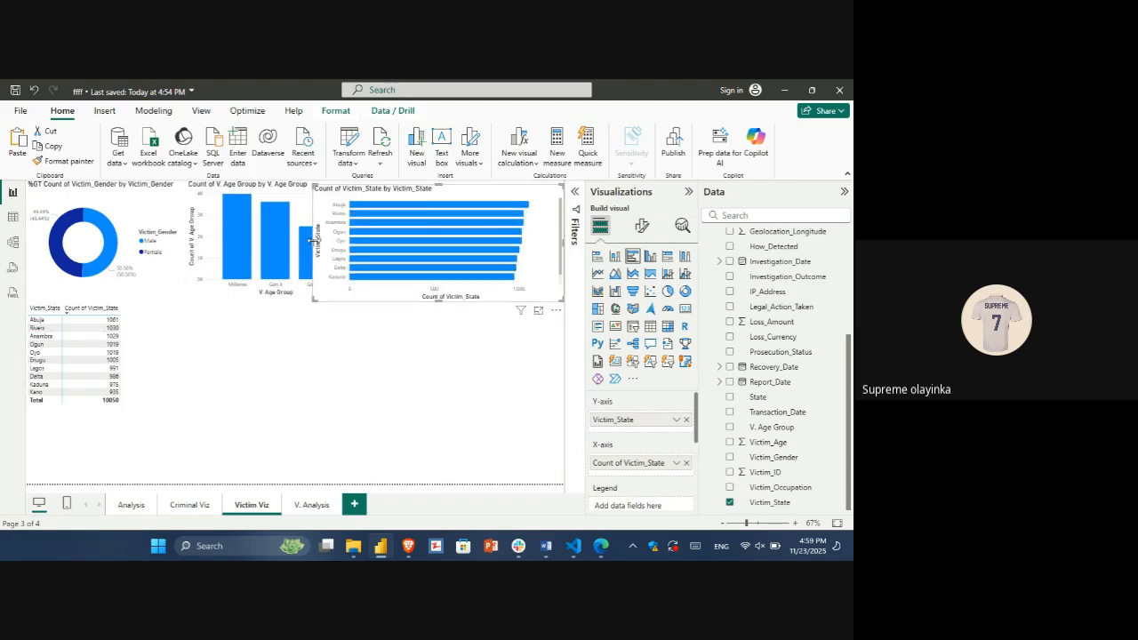
drag(313, 240, 340, 269)
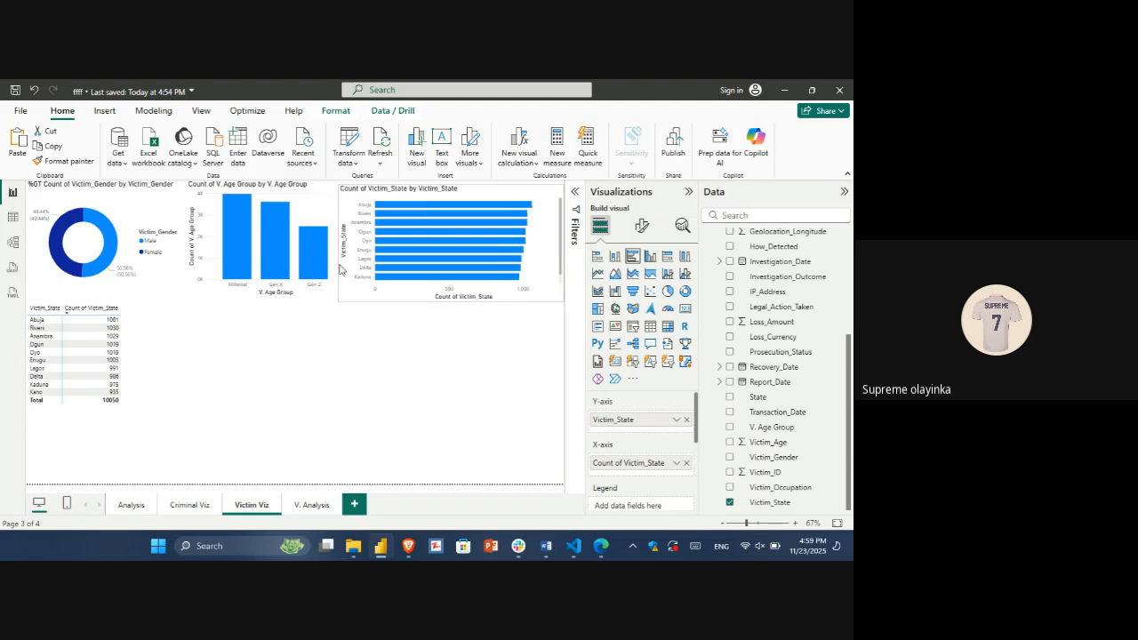
Step: Move the victim state matrix from Victim Viz to the V. Analysis page, placing it below the age group matrix
click(126, 309)
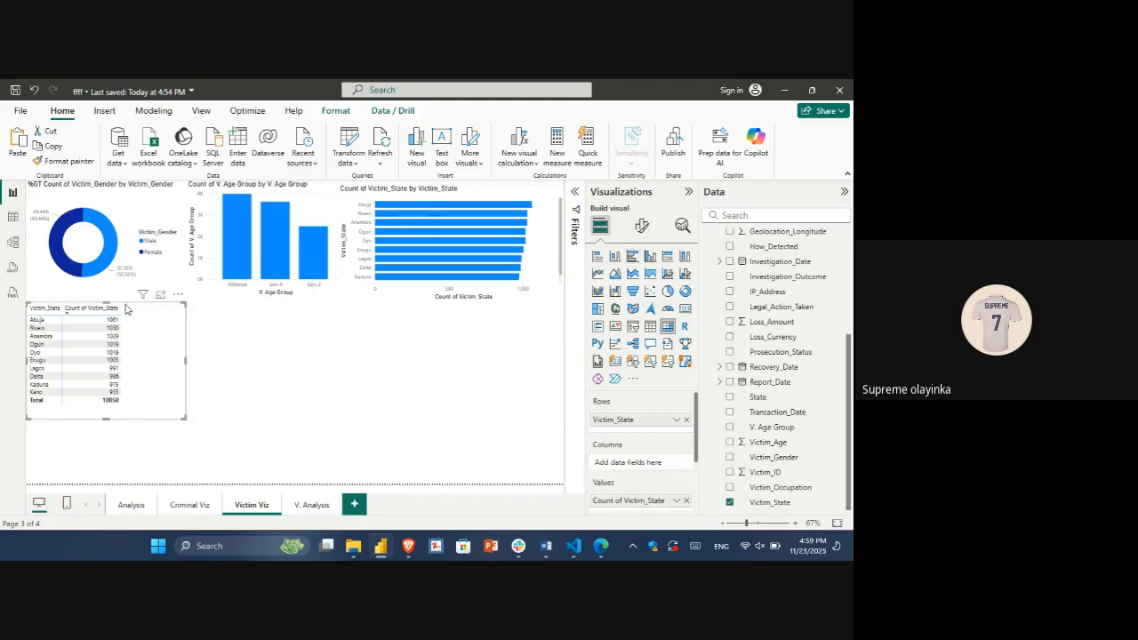
key(Delete)
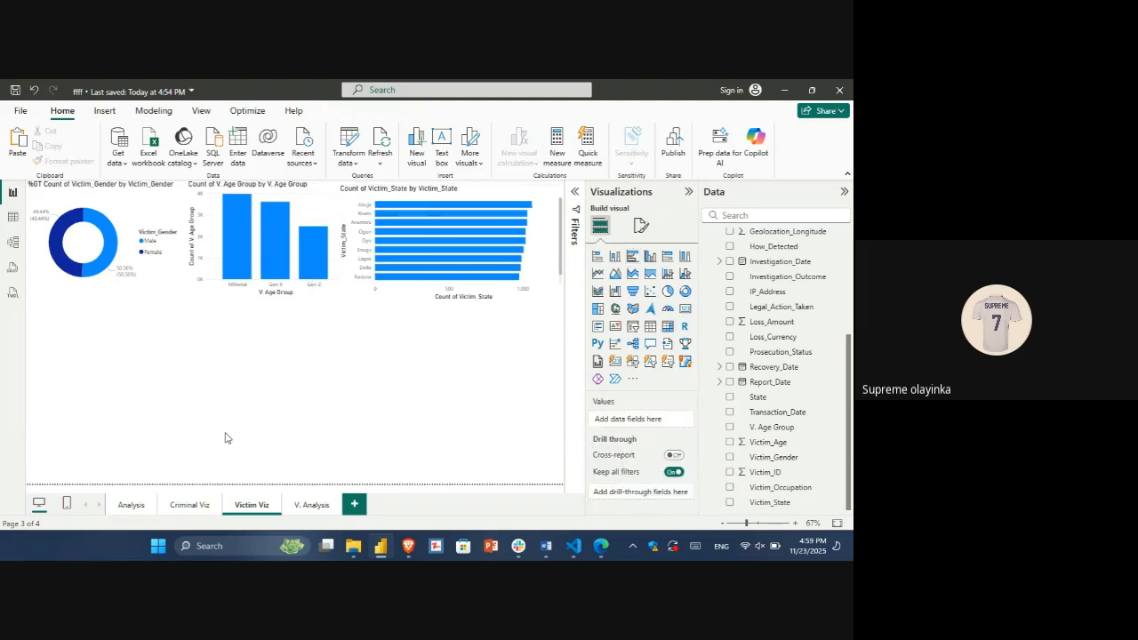
click(308, 505)
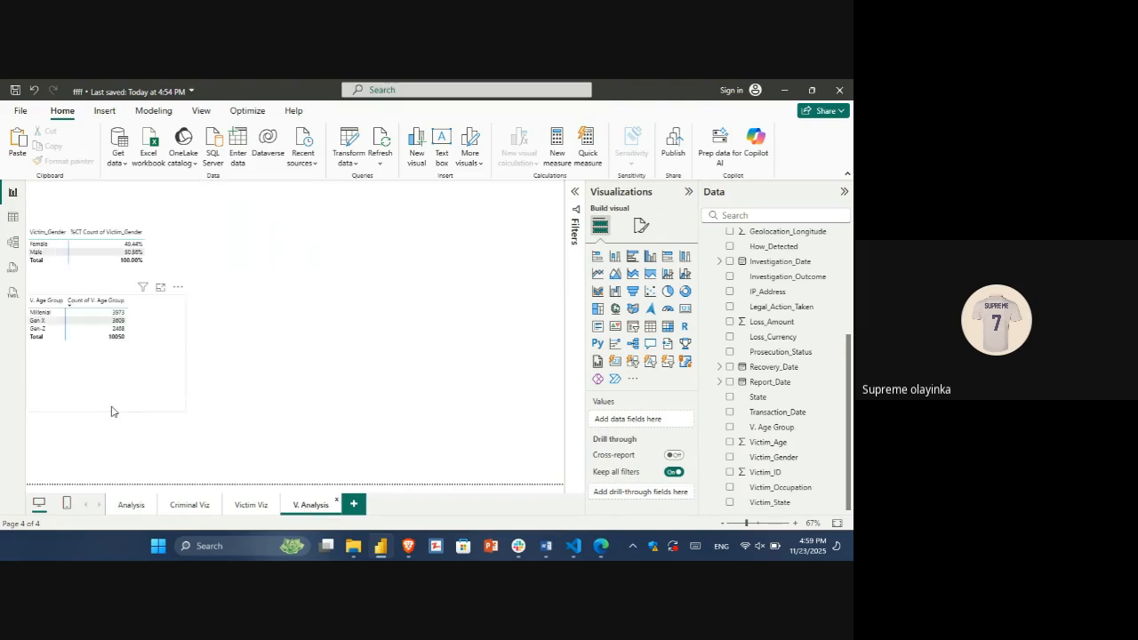
click(111, 410)
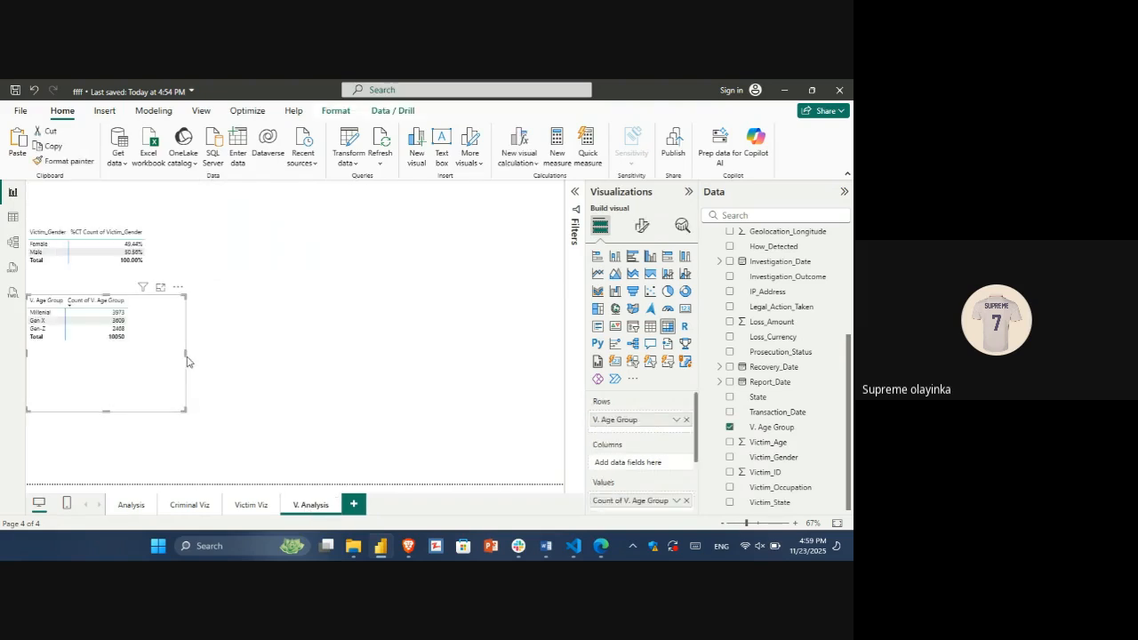
drag(174, 373, 163, 327)
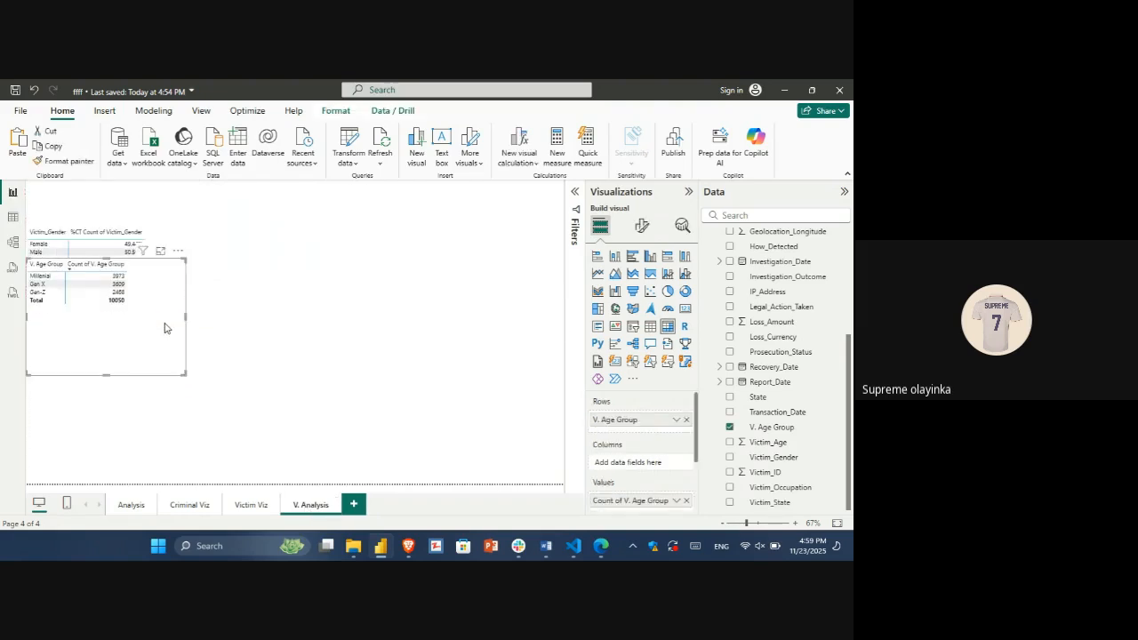
key(ctrl+v)
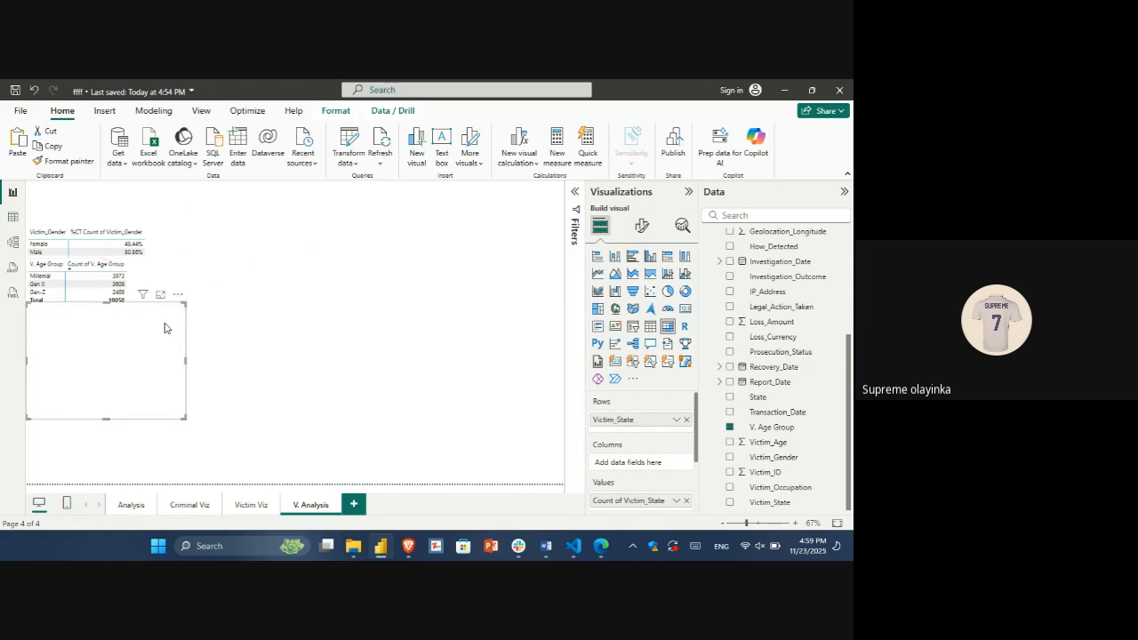
drag(165, 330, 159, 395)
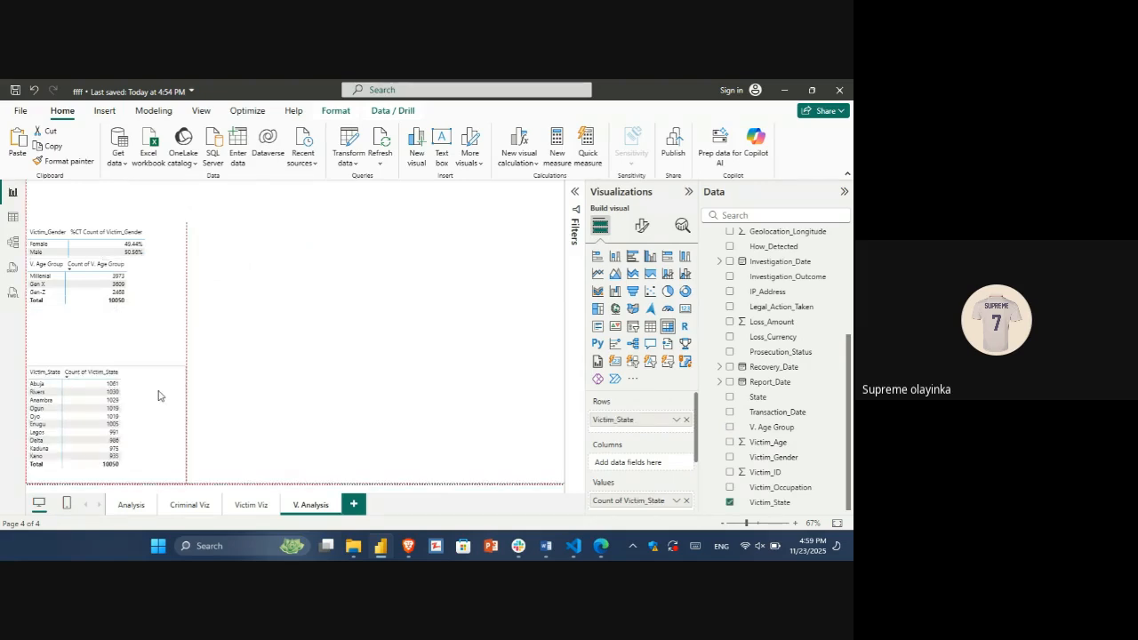
Step: Space out the V. Analysis matrices by lowering the age group matrix and raising the gender matrix to the page's upper edge
click(148, 323)
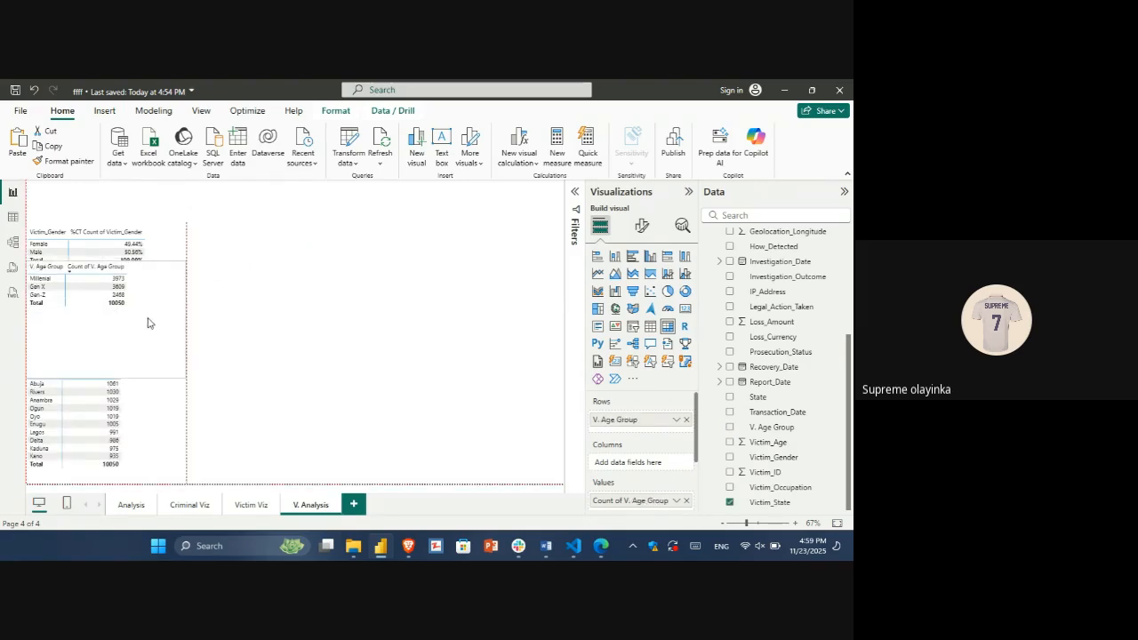
drag(137, 312, 138, 323)
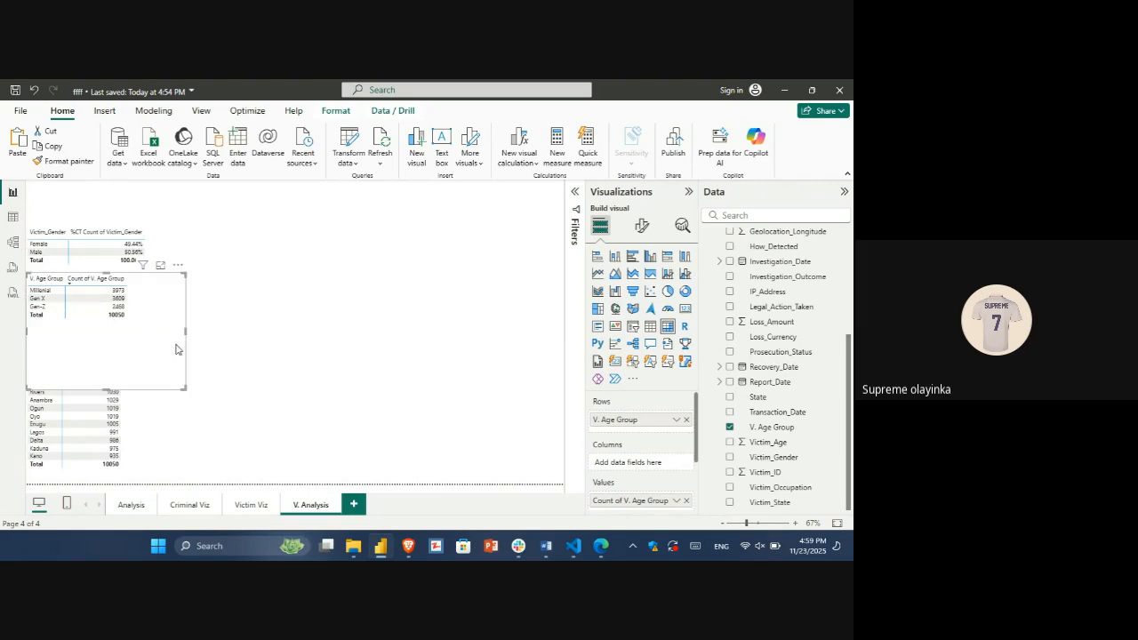
click(250, 419)
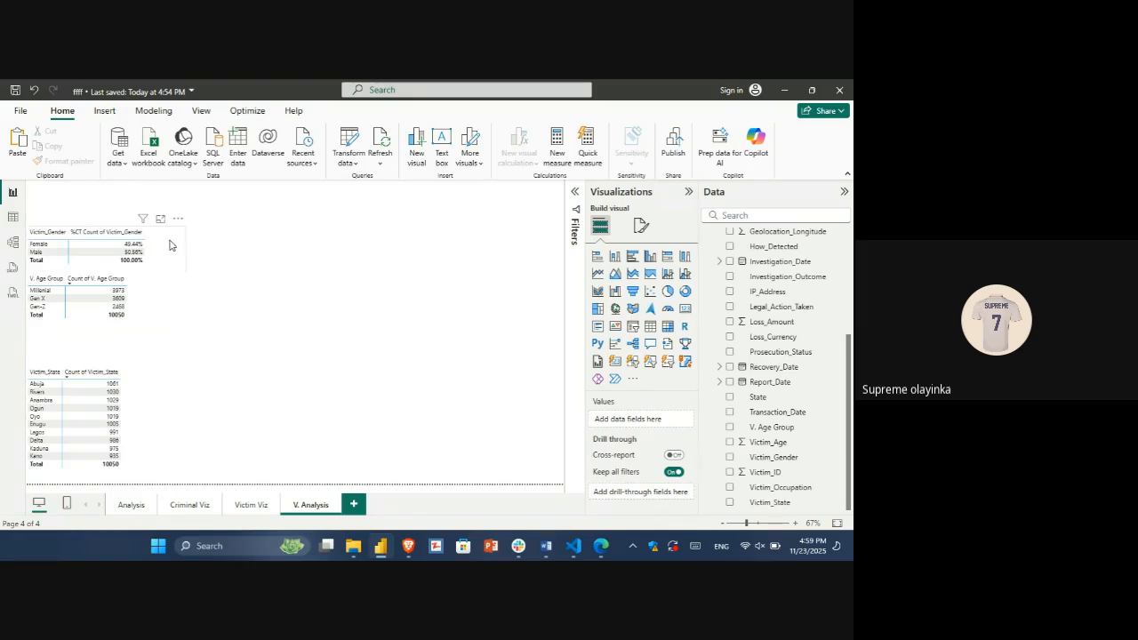
drag(170, 244, 169, 203)
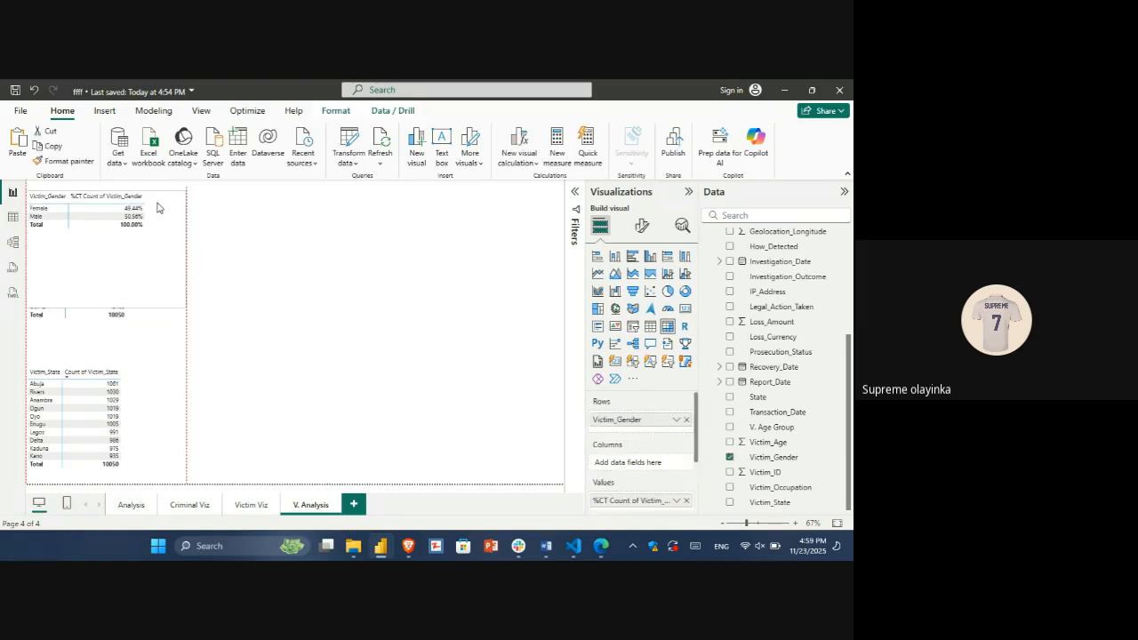
click(311, 264)
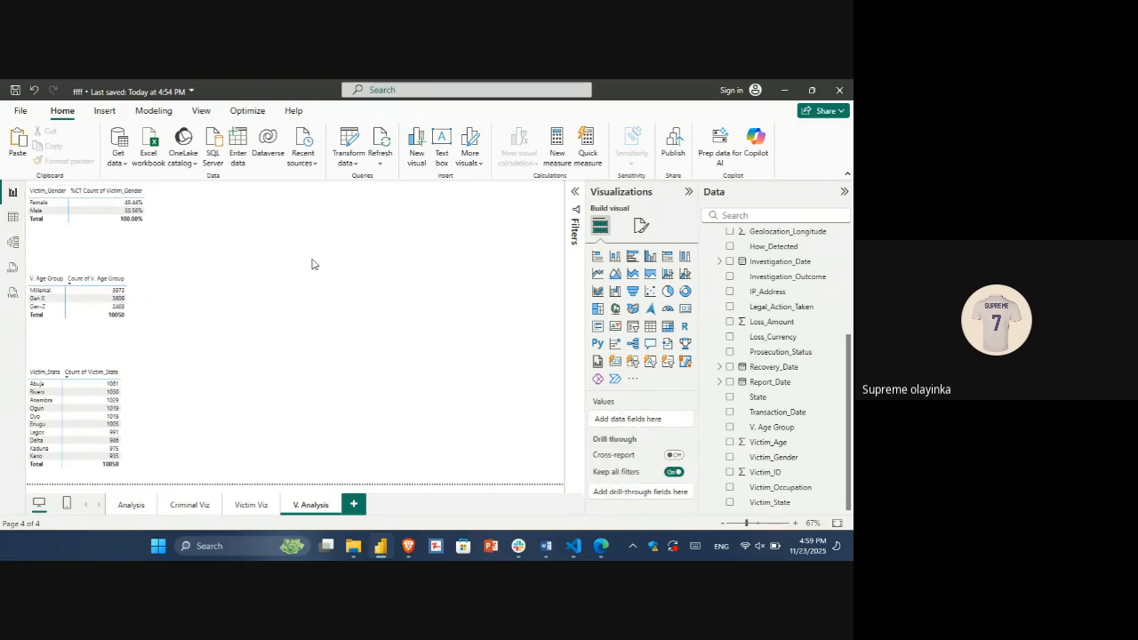
Step: Add a clustered bar chart to the Victim Viz page with Victim_Occupation on the Y-axis and its count on the X-axis
click(252, 505)
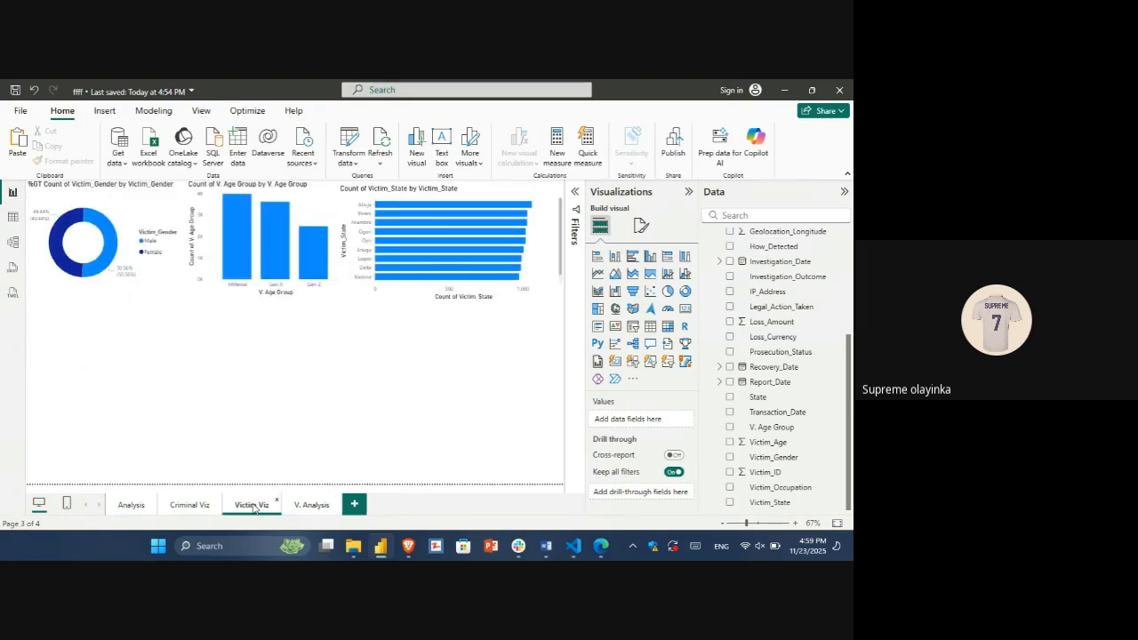
click(13, 217)
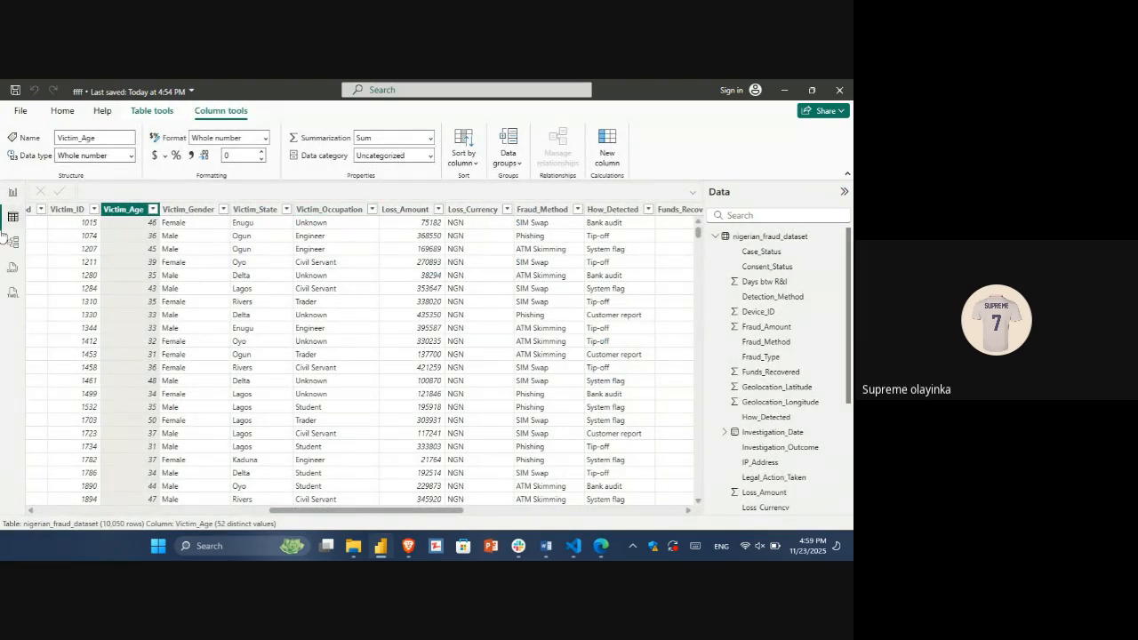
click(12, 191)
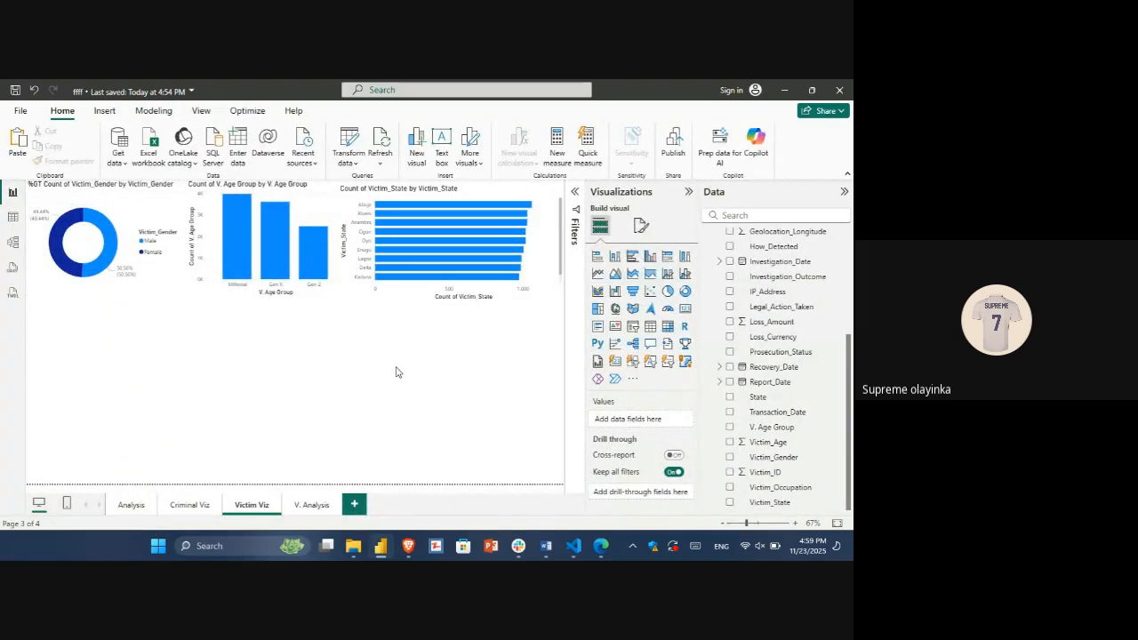
click(636, 256)
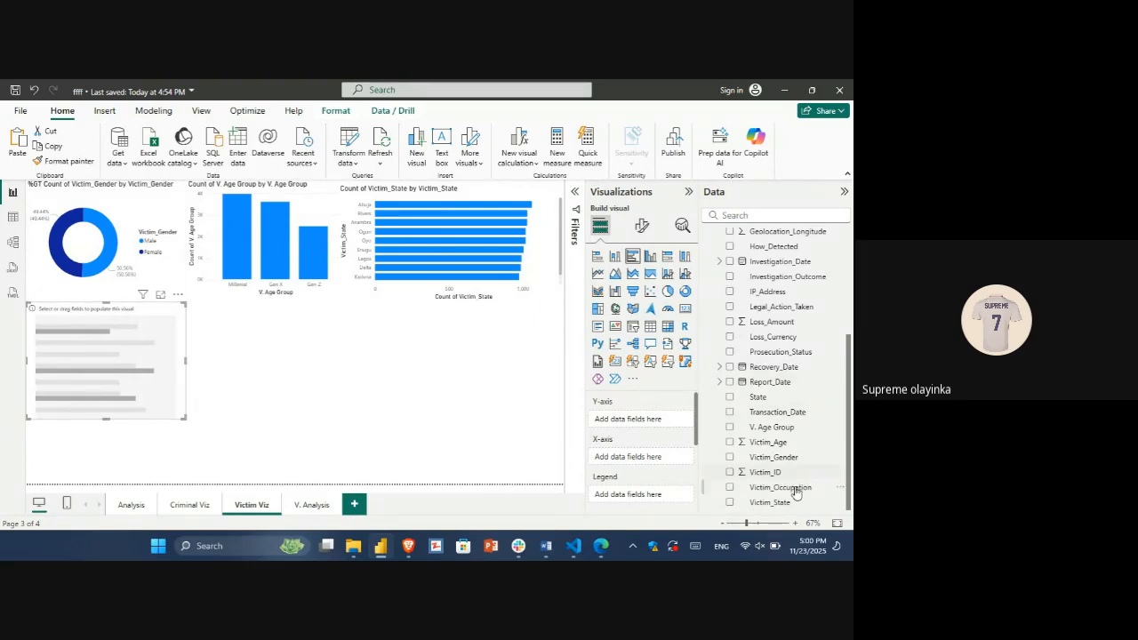
drag(794, 494, 658, 418)
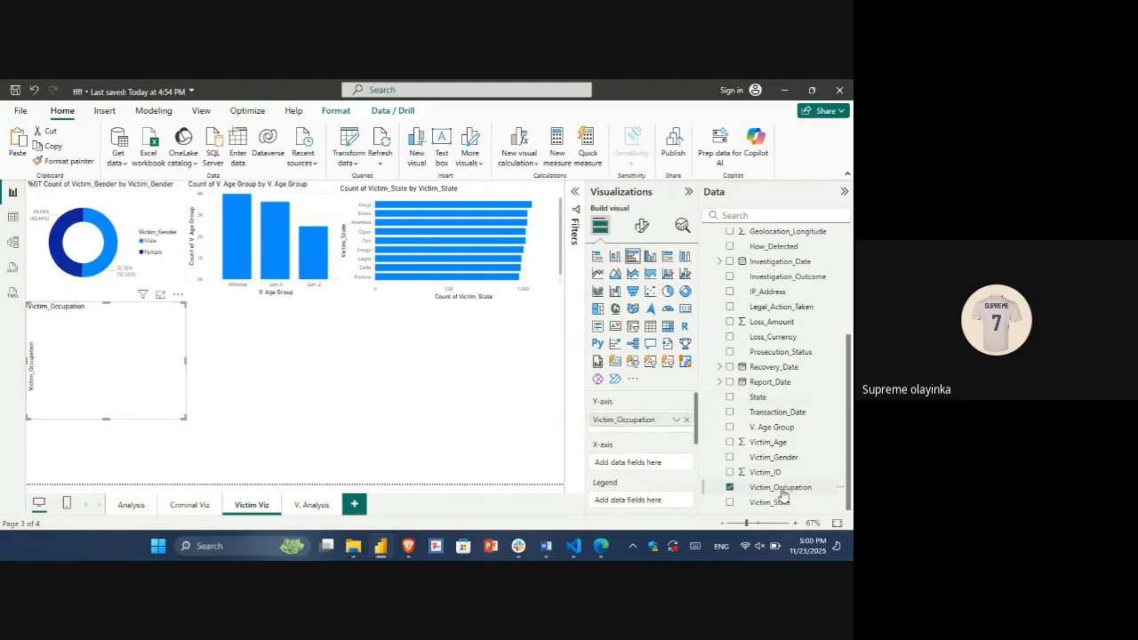
drag(785, 490, 653, 463)
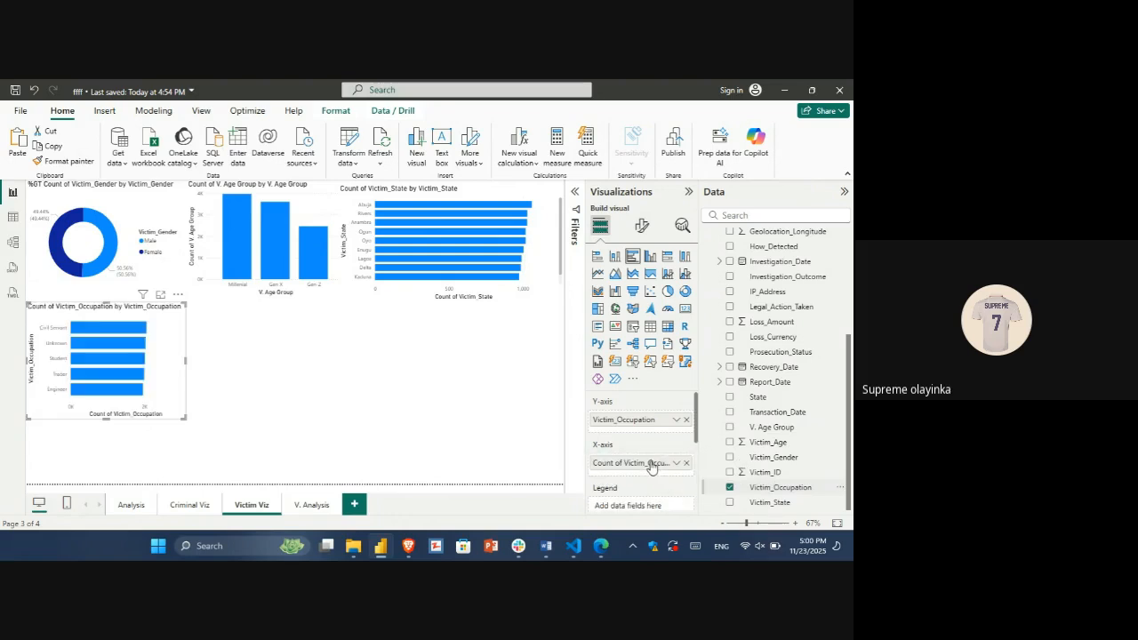
Step: Widen the victim occupation bar chart slightly and lower it to leave a gap beneath the gender donut chart
drag(185, 358, 208, 363)
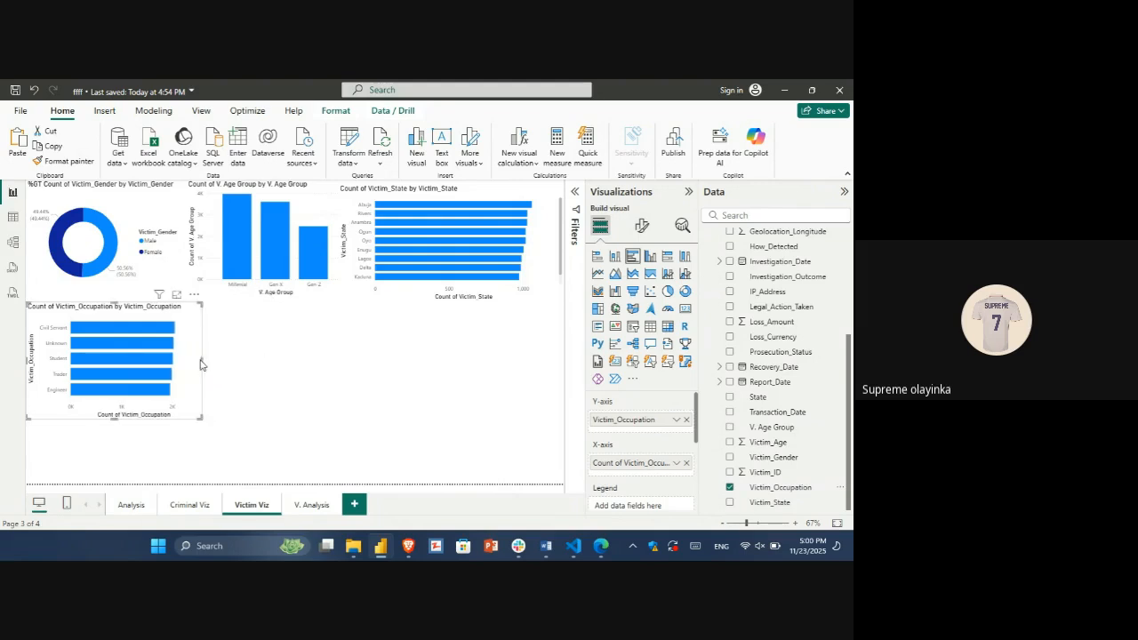
drag(194, 365, 184, 394)
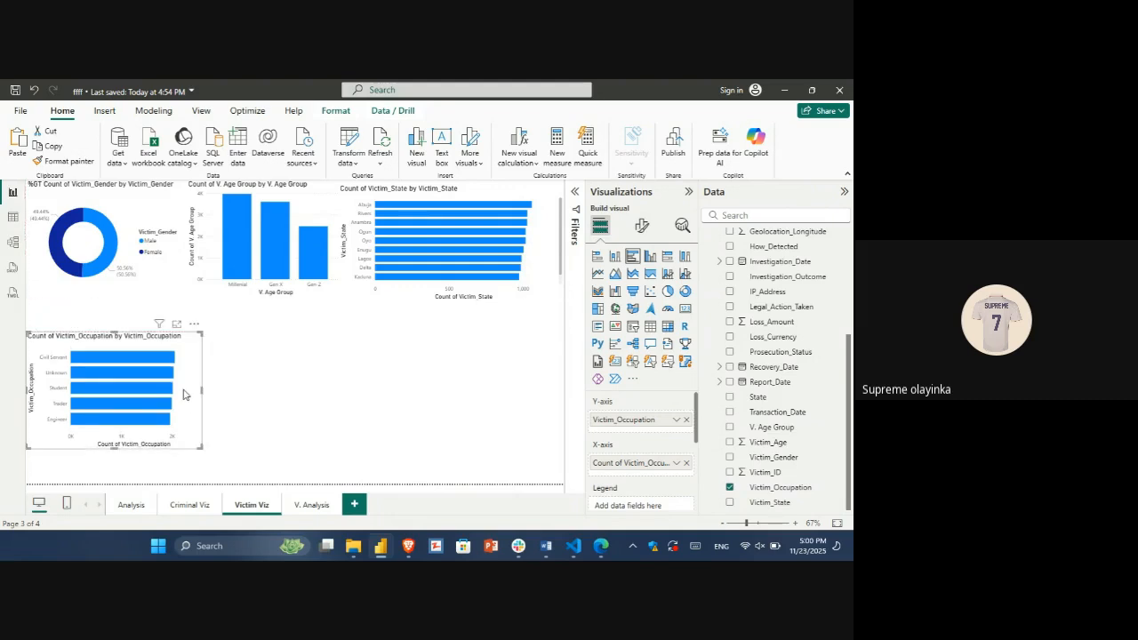
click(353, 354)
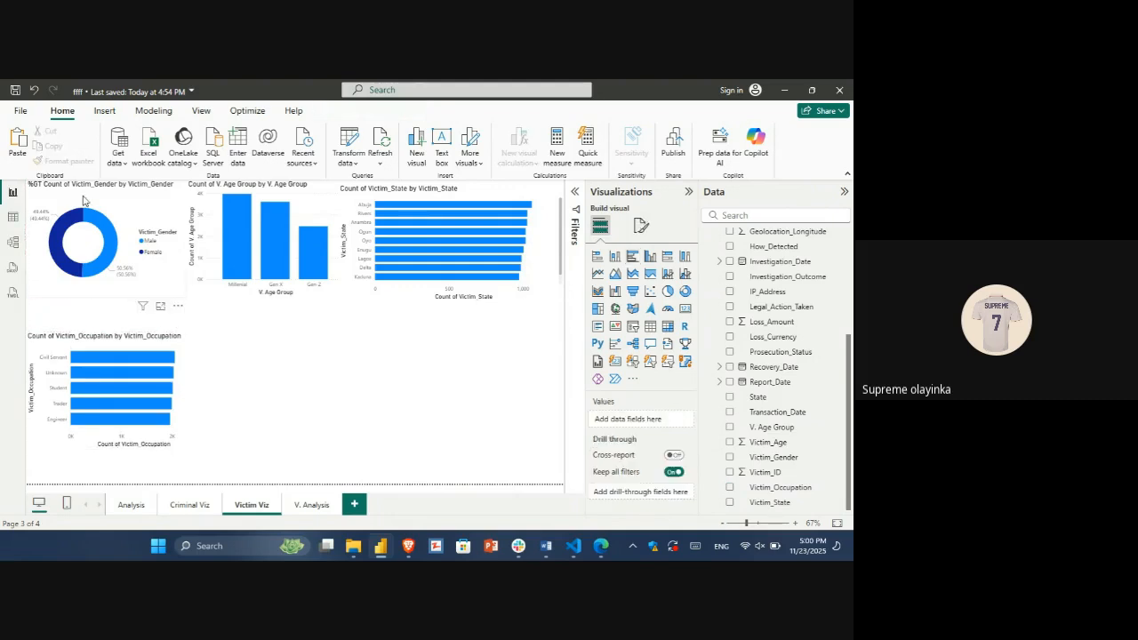
Step: Examine the remaining columns of the dataset table and the distinct values of Prosecution_Status, returning to the report
click(11, 217)
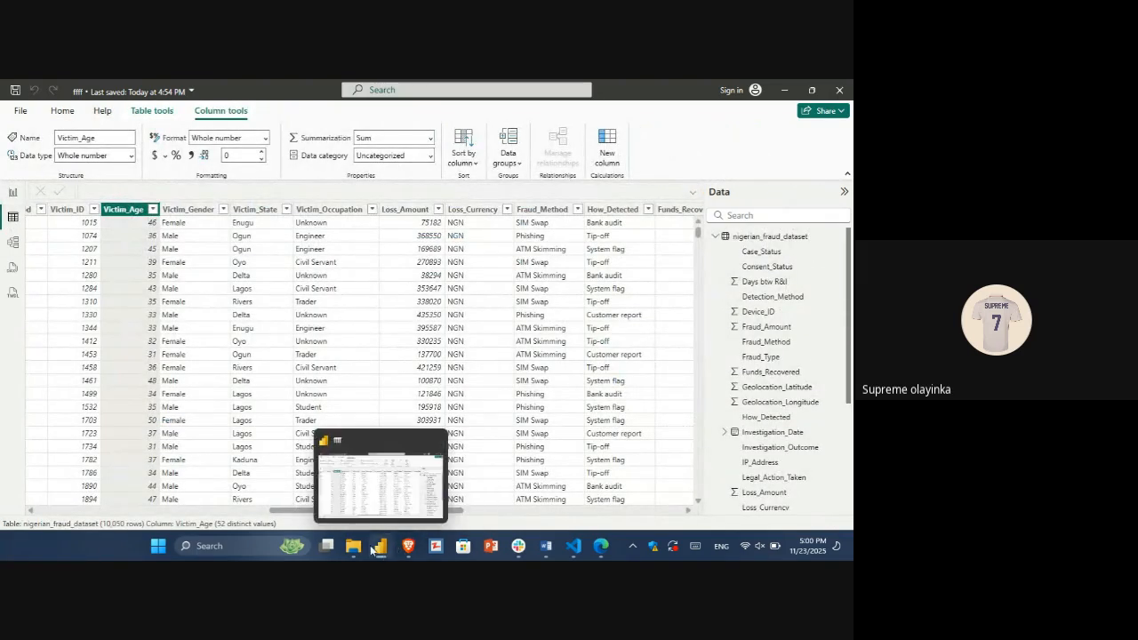
drag(299, 516, 534, 501)
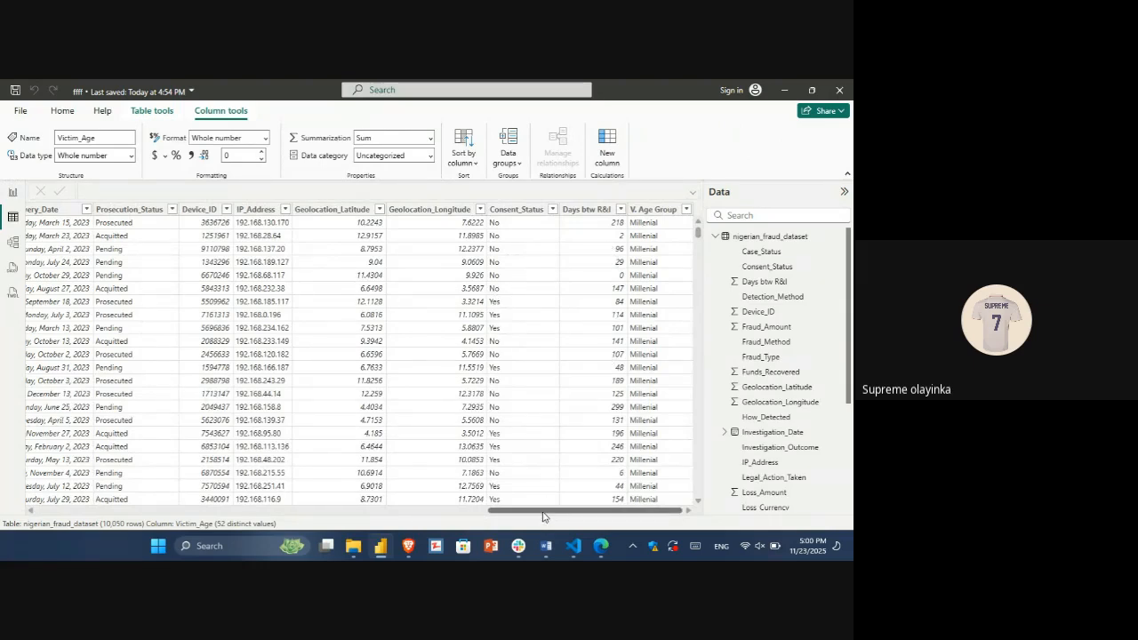
drag(542, 516, 480, 523)
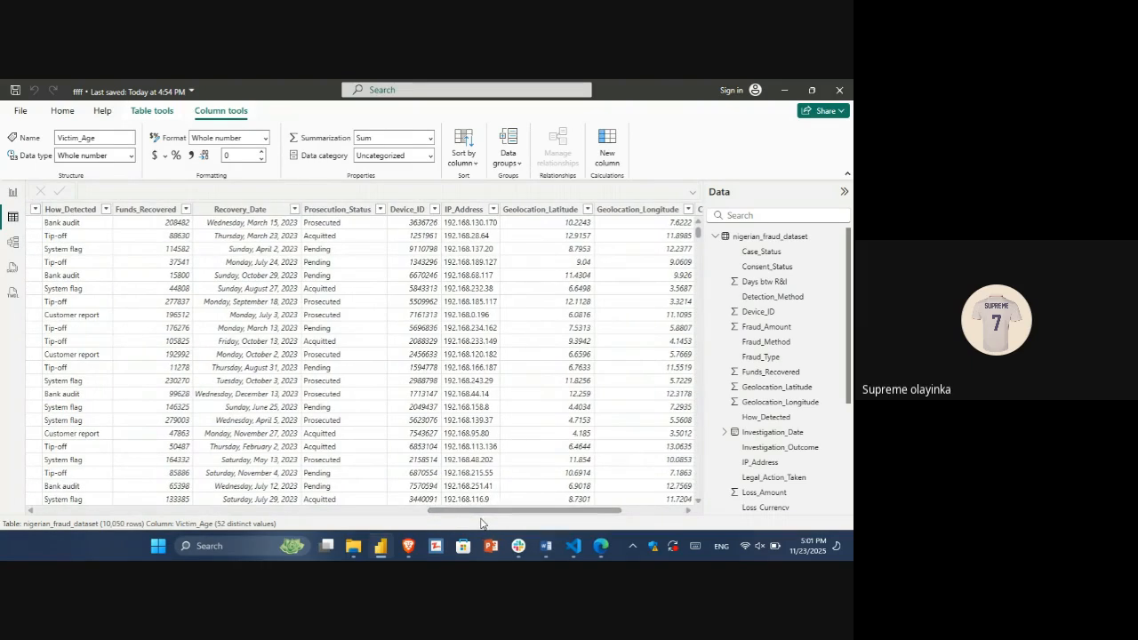
click(379, 210)
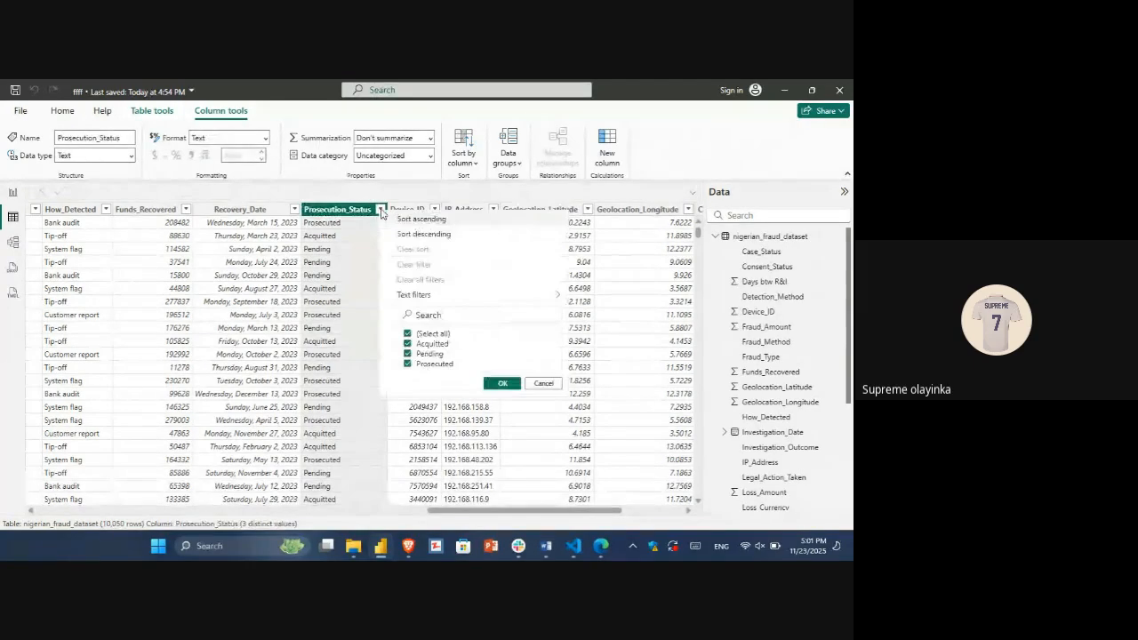
click(380, 211)
click(380, 210)
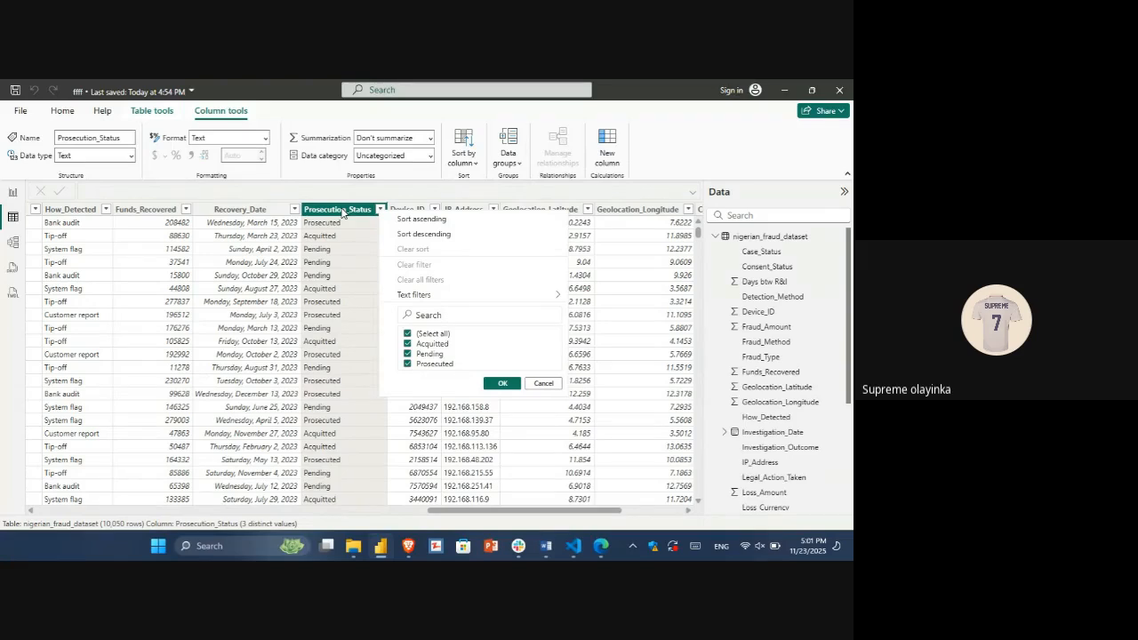
click(342, 212)
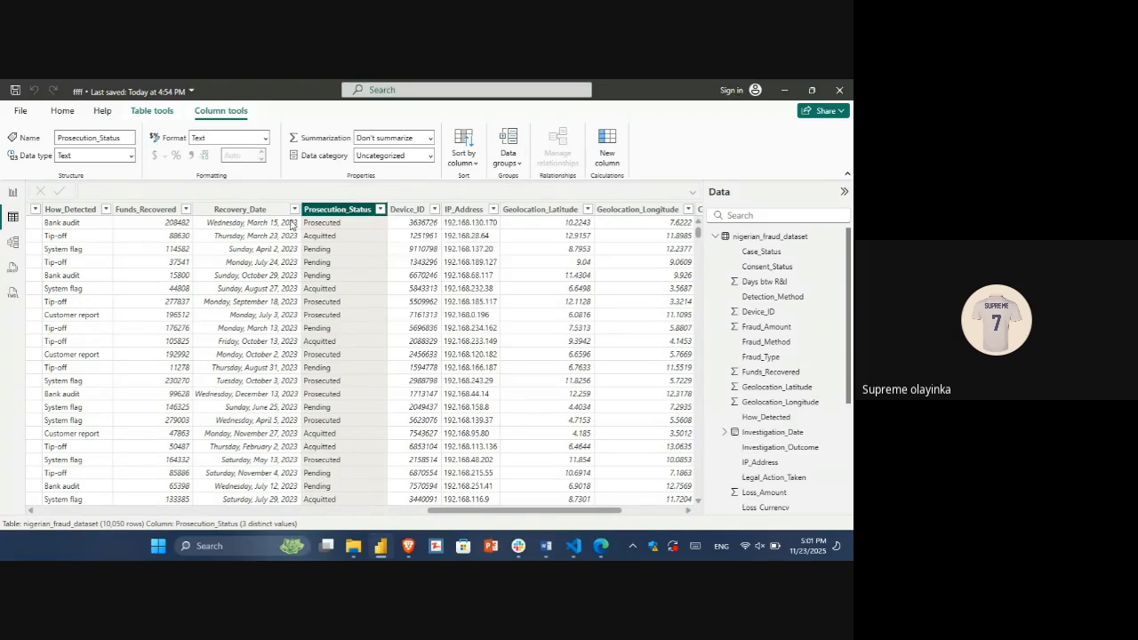
click(14, 193)
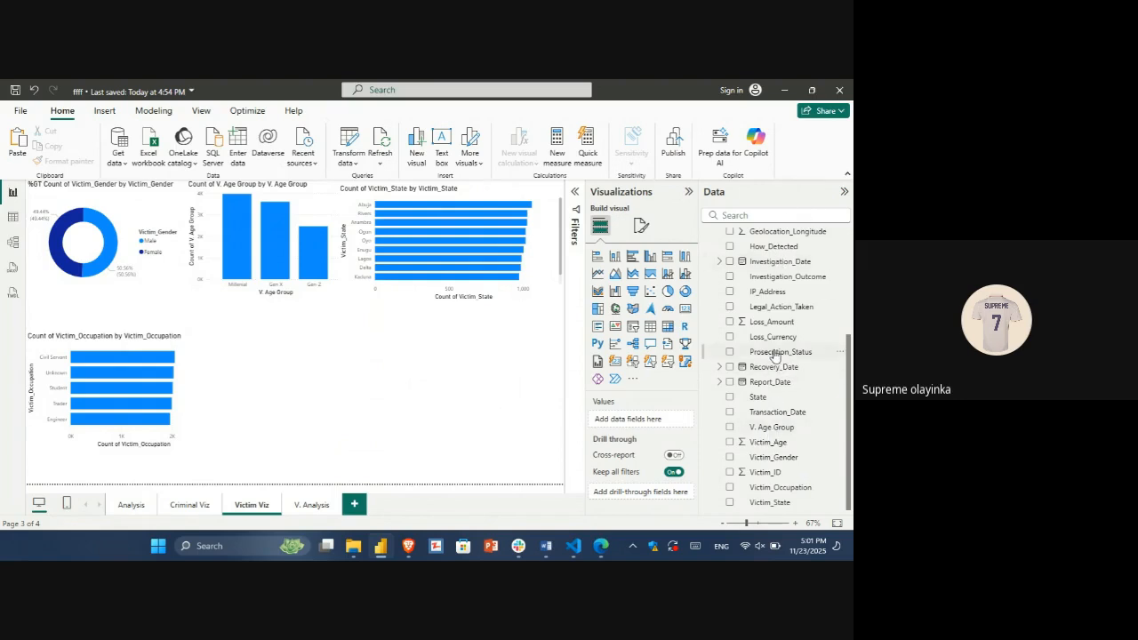
Step: Add a matrix to Victim Viz with Prosecution_Status as rows and the count of Prosecution_Status as values
click(673, 328)
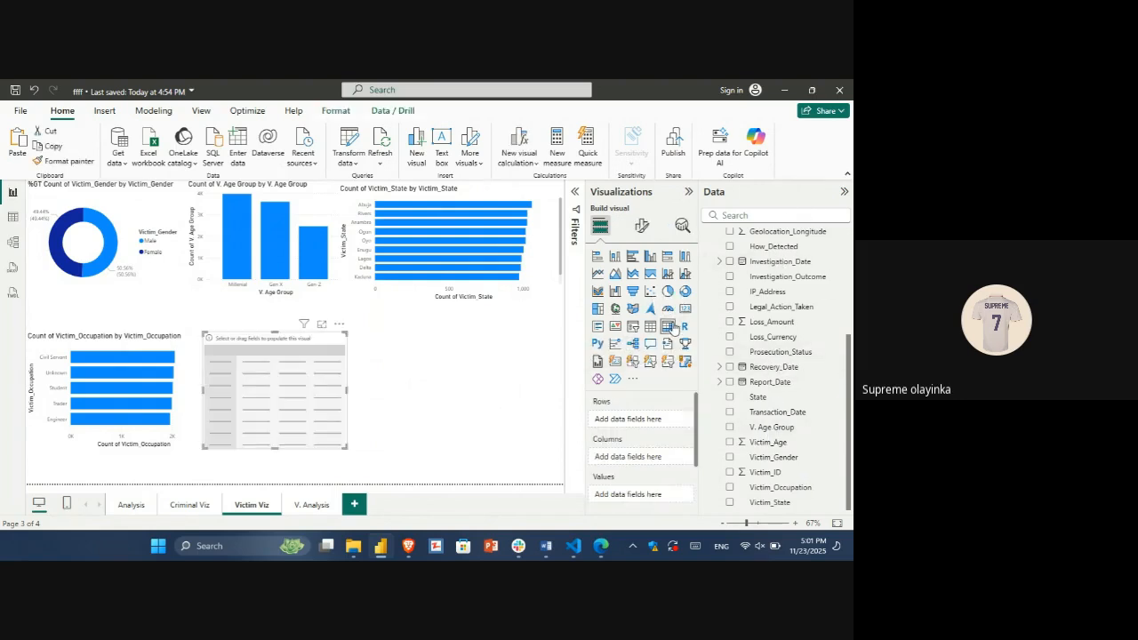
drag(795, 353, 659, 421)
drag(779, 356, 648, 503)
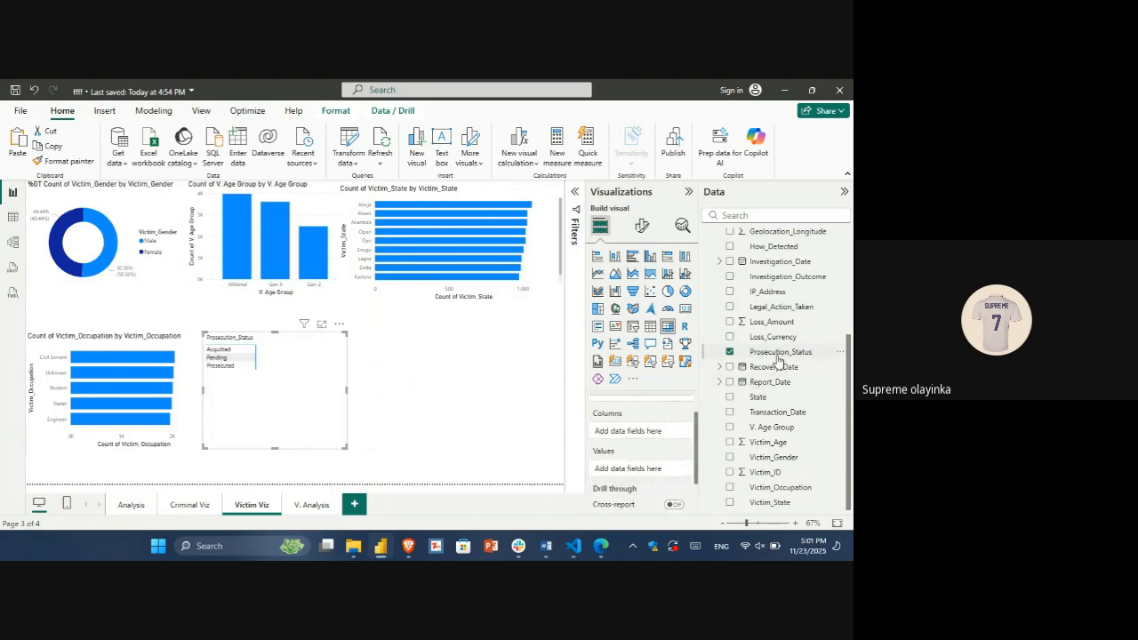
drag(773, 354, 662, 471)
click(675, 469)
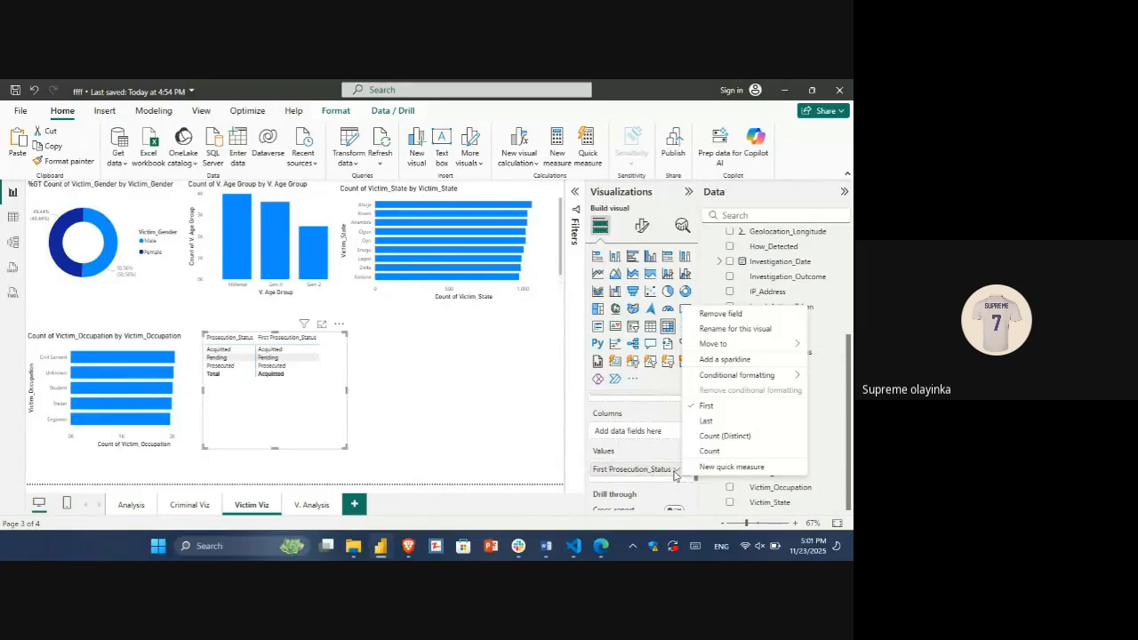
click(710, 451)
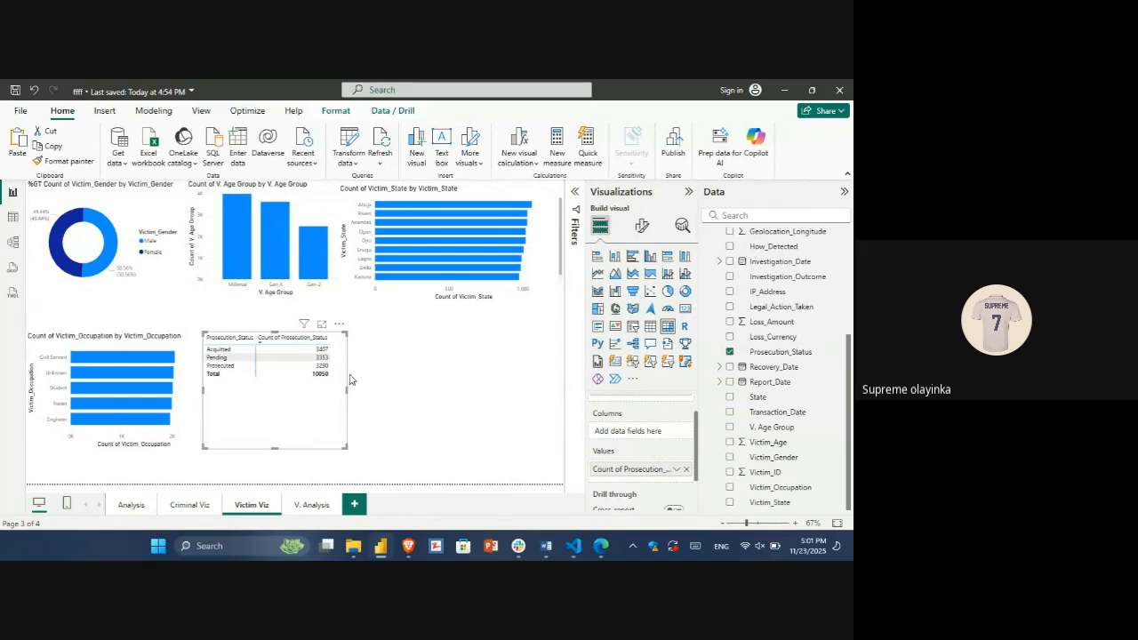
Step: Widen the prosecution status matrix, duplicate it as a clustered bar chart, and pull the chart clear of the matrix
drag(347, 388, 410, 388)
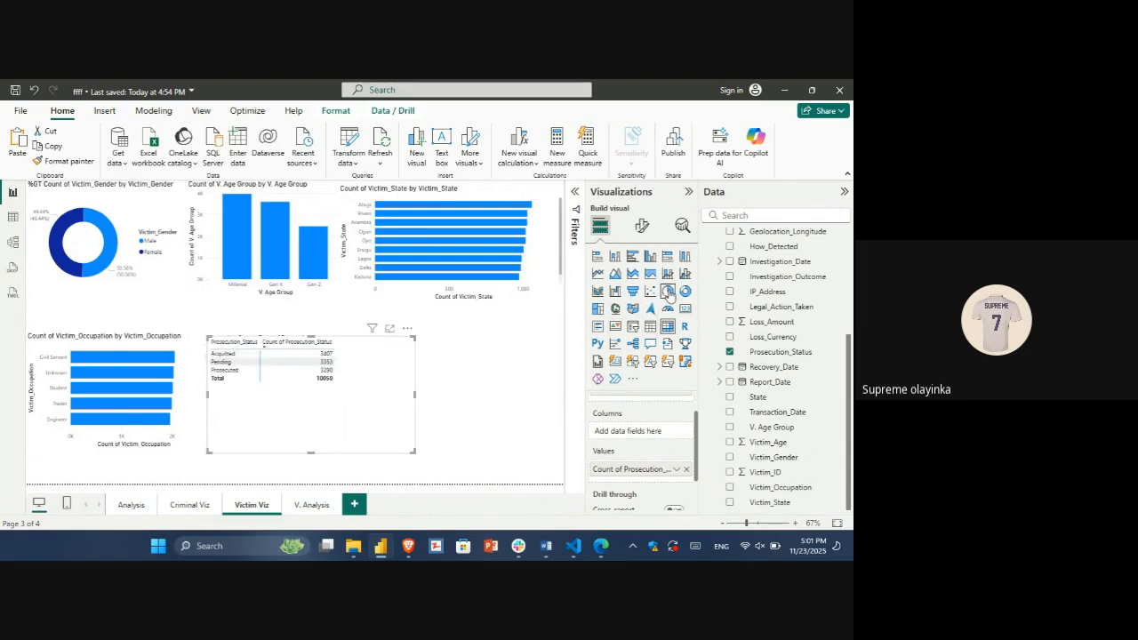
click(632, 256)
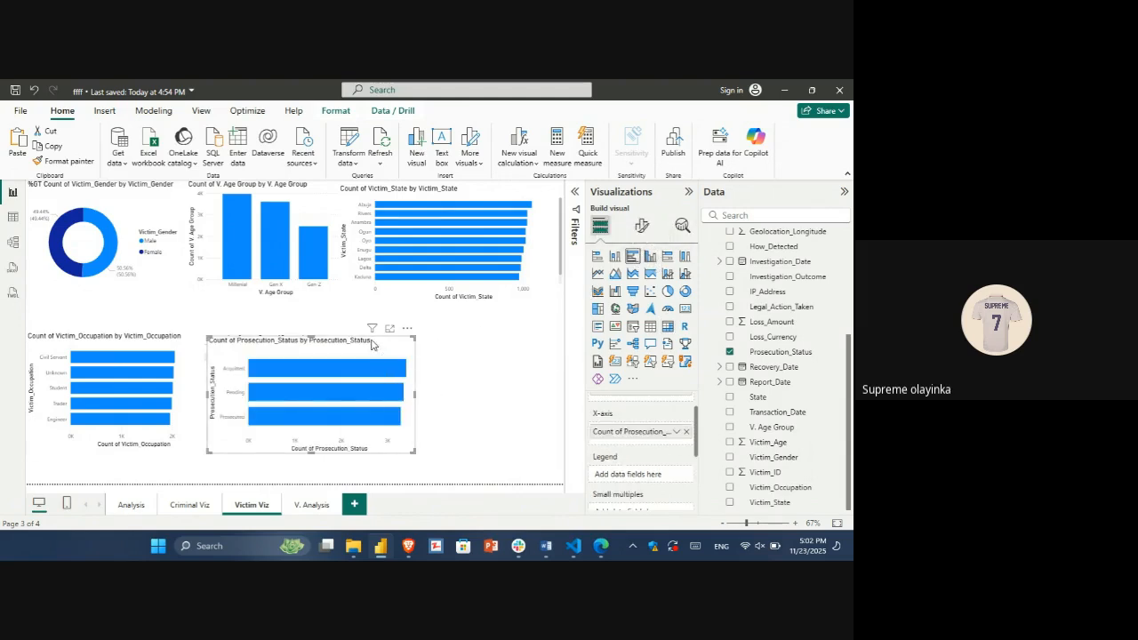
drag(373, 340, 451, 229)
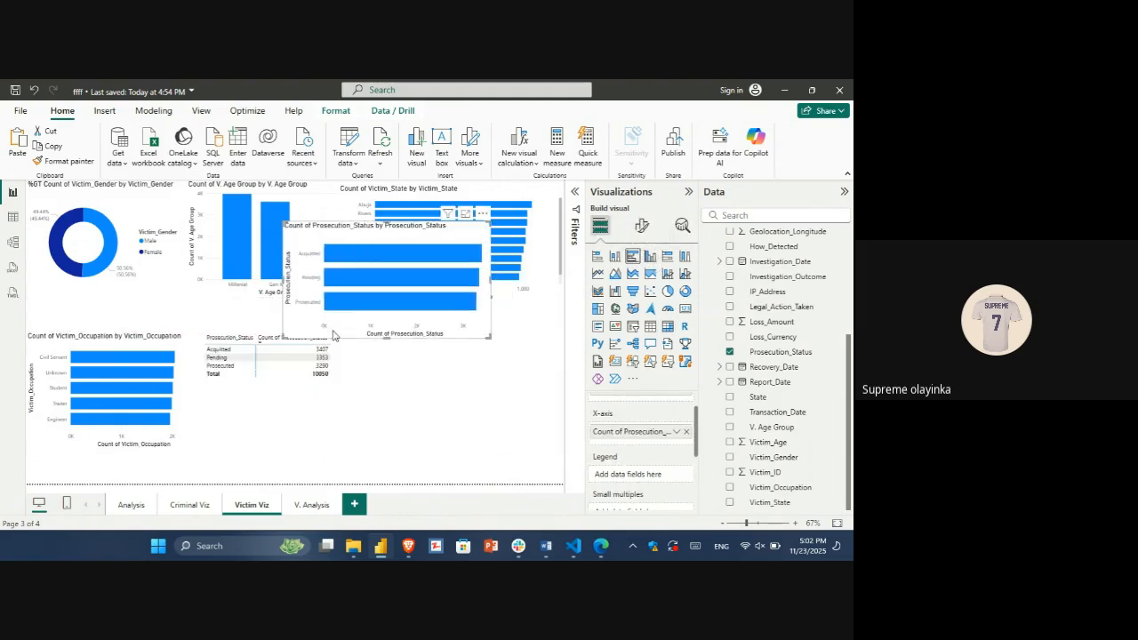
Step: Move the prosecution status matrix to V. Analysis beside the gender matrix, and place its bar chart beside the occupation chart on Victim Viz
click(275, 396)
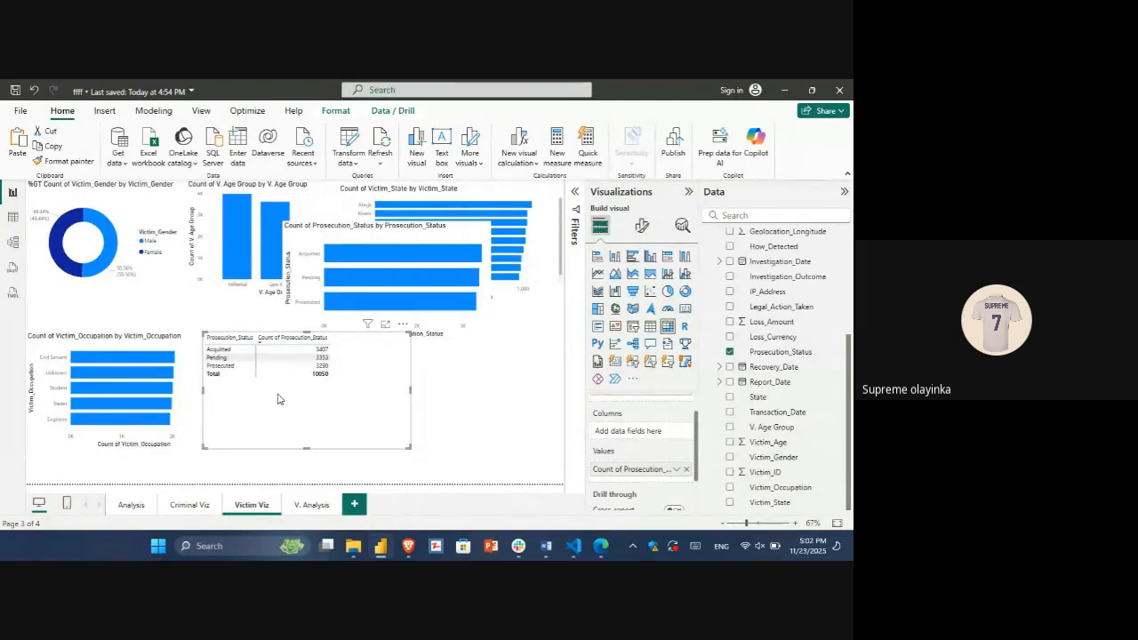
click(277, 455)
click(313, 506)
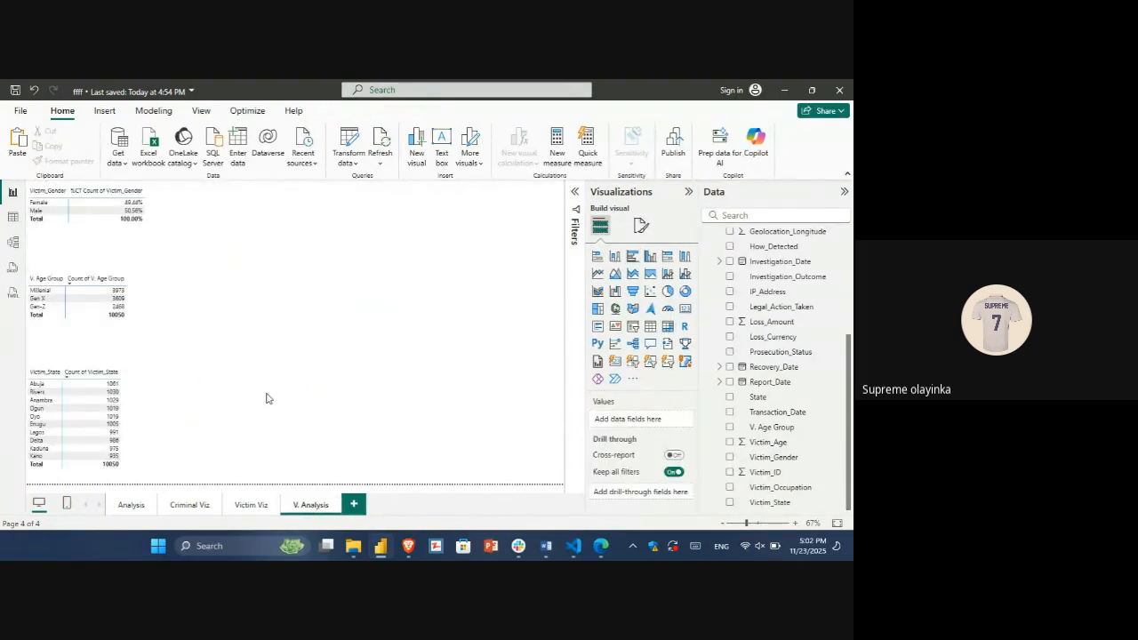
key(ctrl+v)
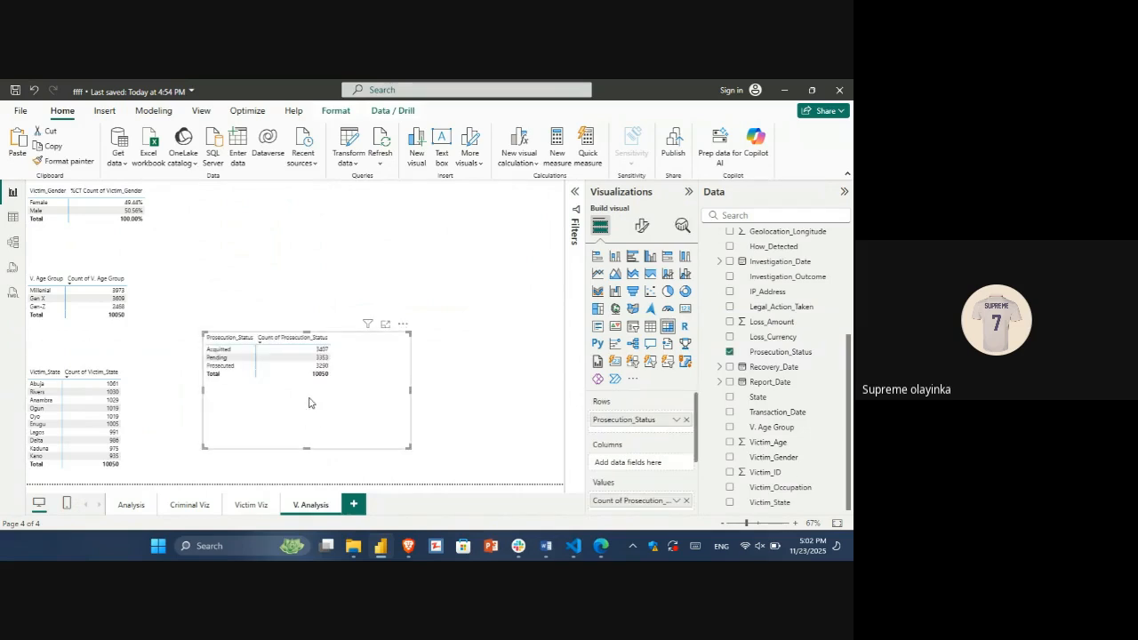
drag(308, 403, 262, 251)
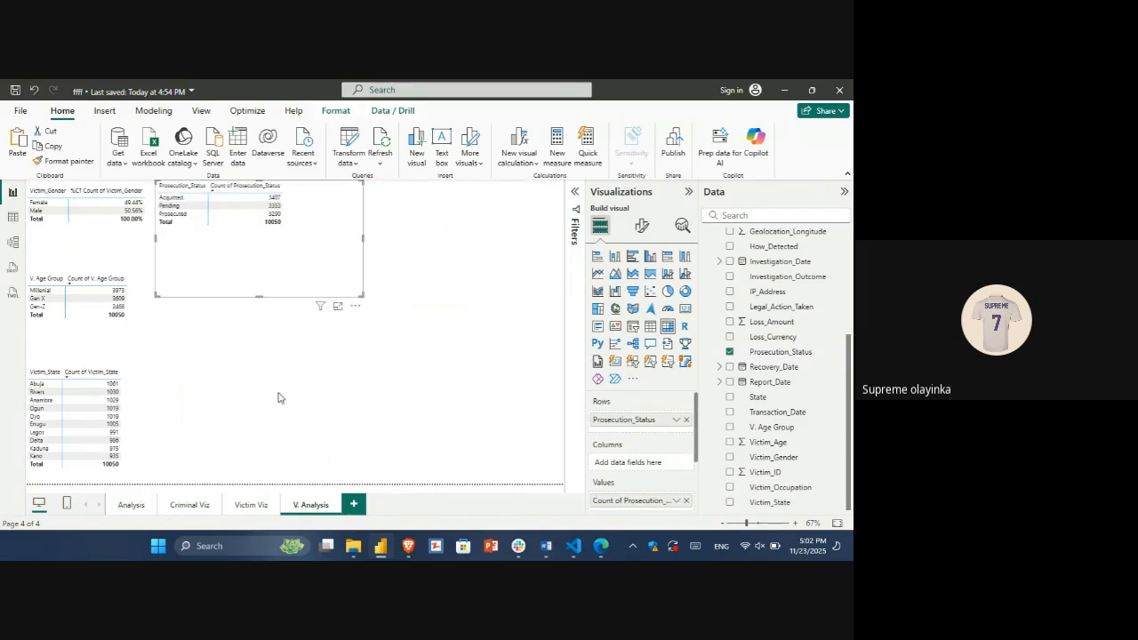
click(246, 505)
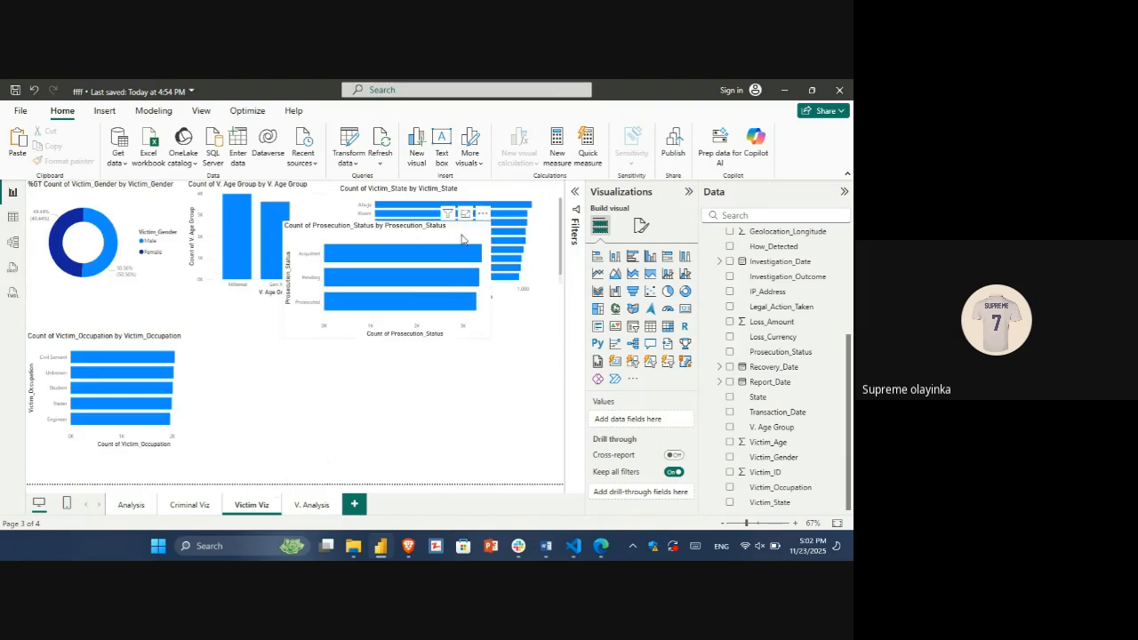
drag(429, 340, 395, 343)
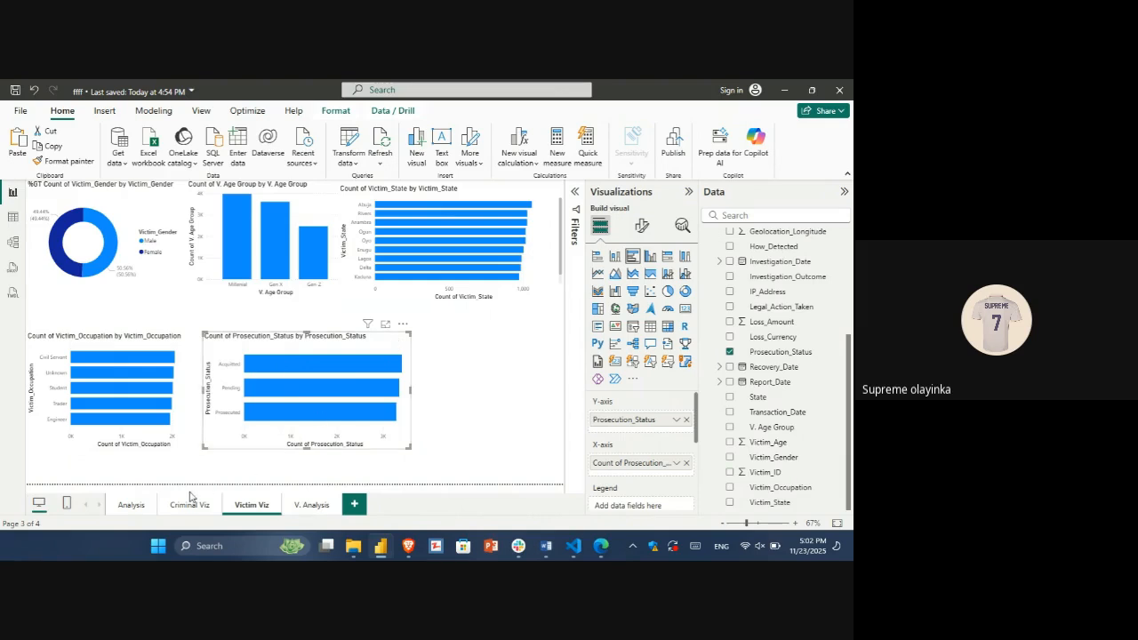
Step: Review the charts on Criminal Viz and Victim Viz and the dataset table, returning to the Criminal Viz page
click(190, 504)
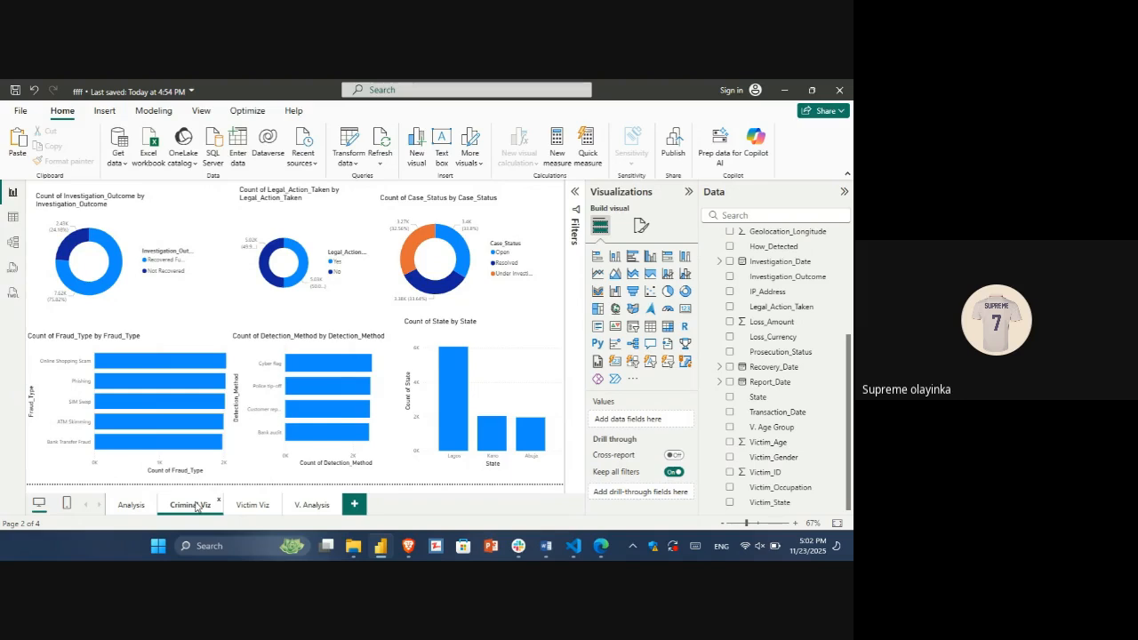
click(254, 505)
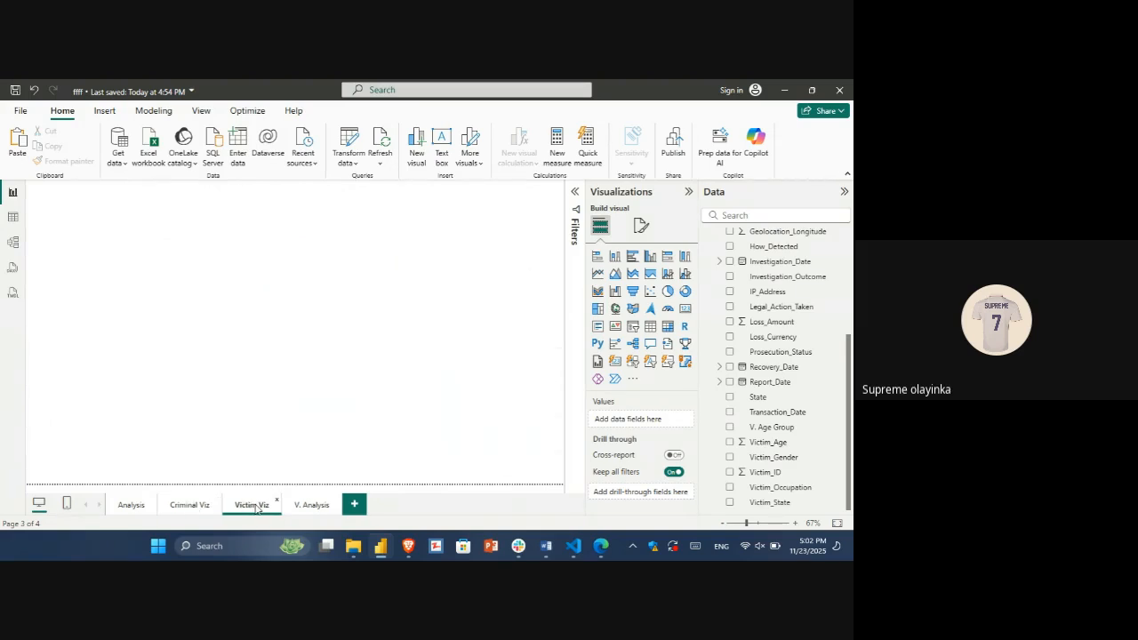
click(190, 505)
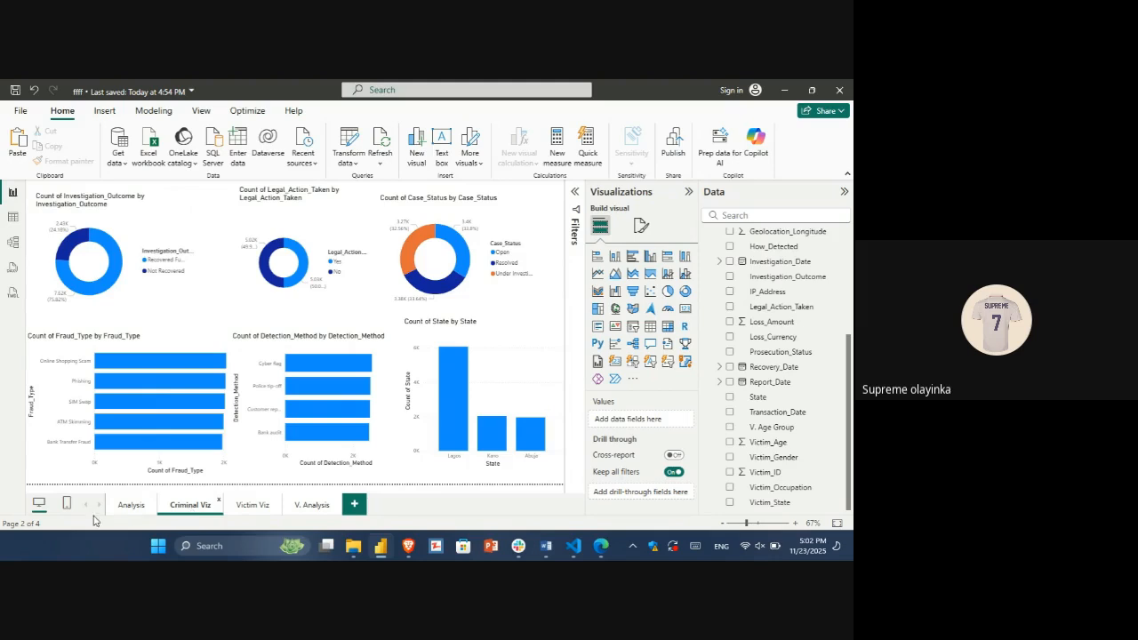
click(12, 218)
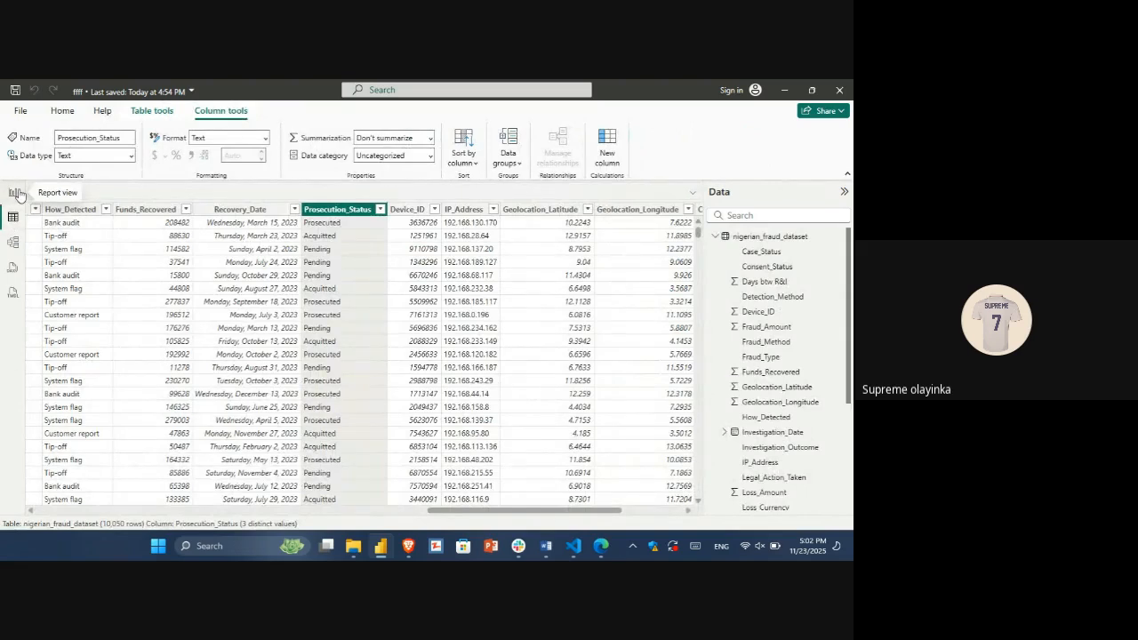
click(15, 193)
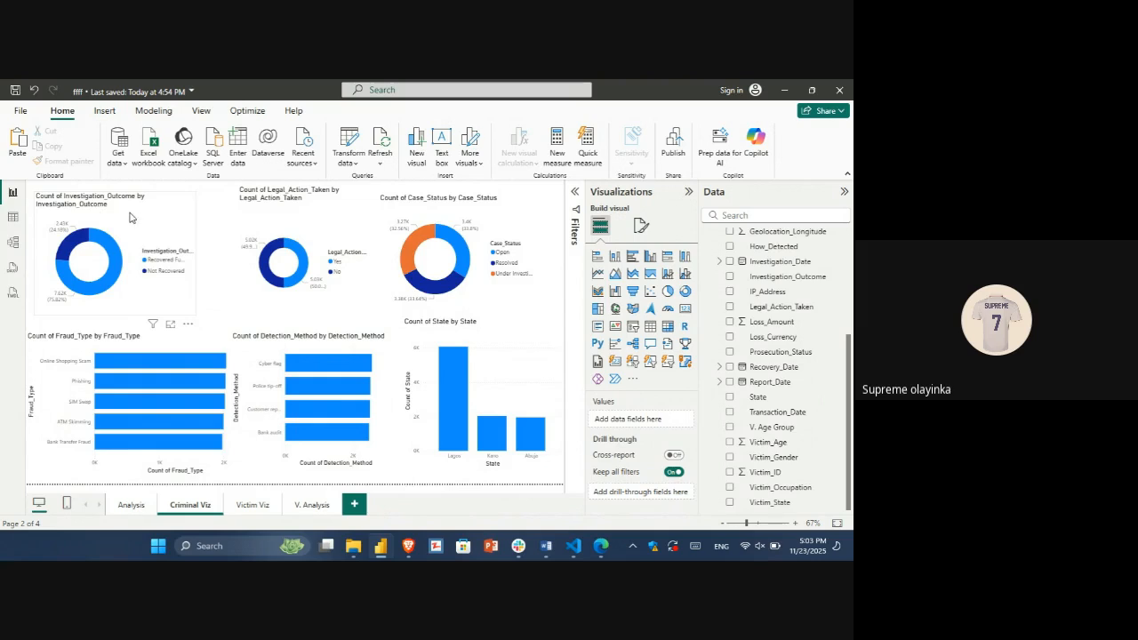
Step: Reorder the upper row of donut charts on Criminal Viz as Case_Status, Legal_Action_Taken and Investigation_Outcome
drag(129, 223, 369, 300)
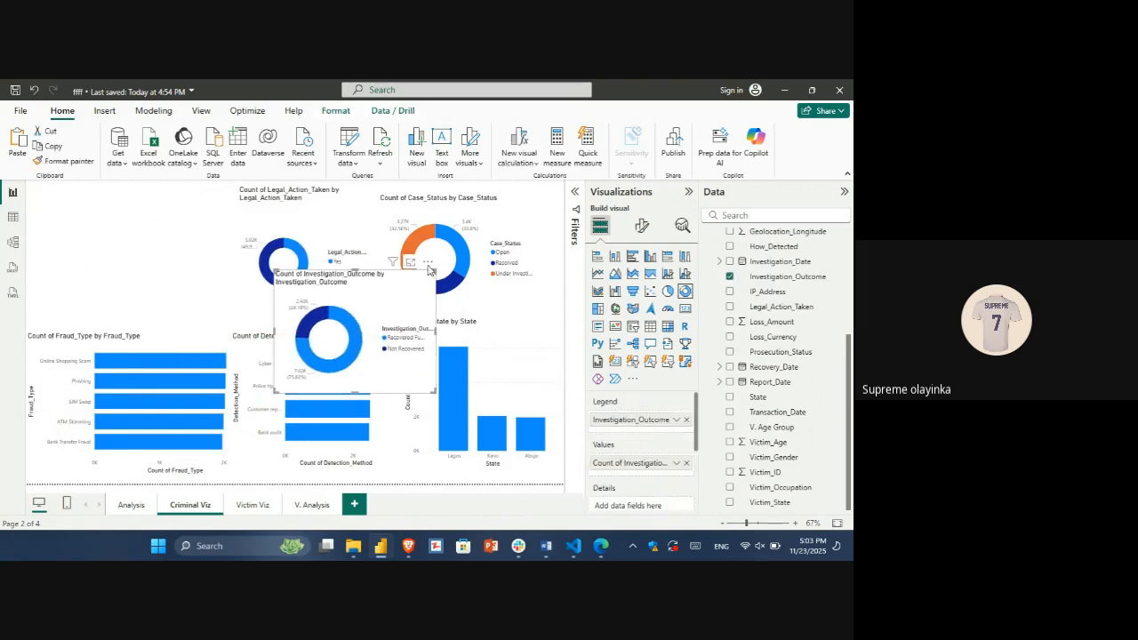
drag(508, 204, 155, 184)
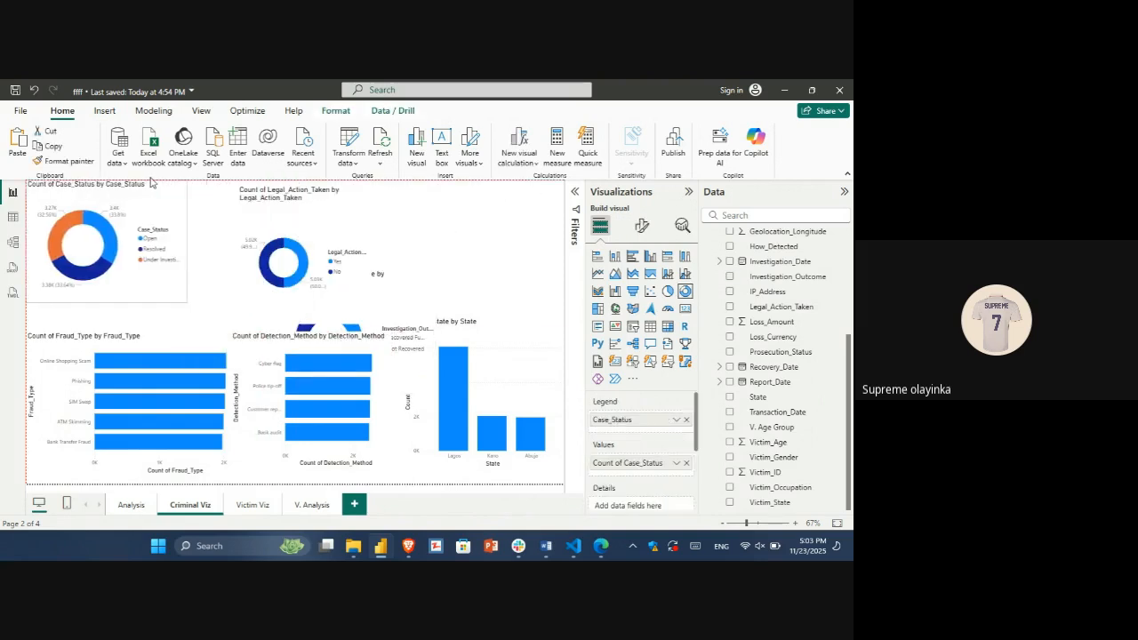
click(397, 227)
drag(339, 216, 564, 208)
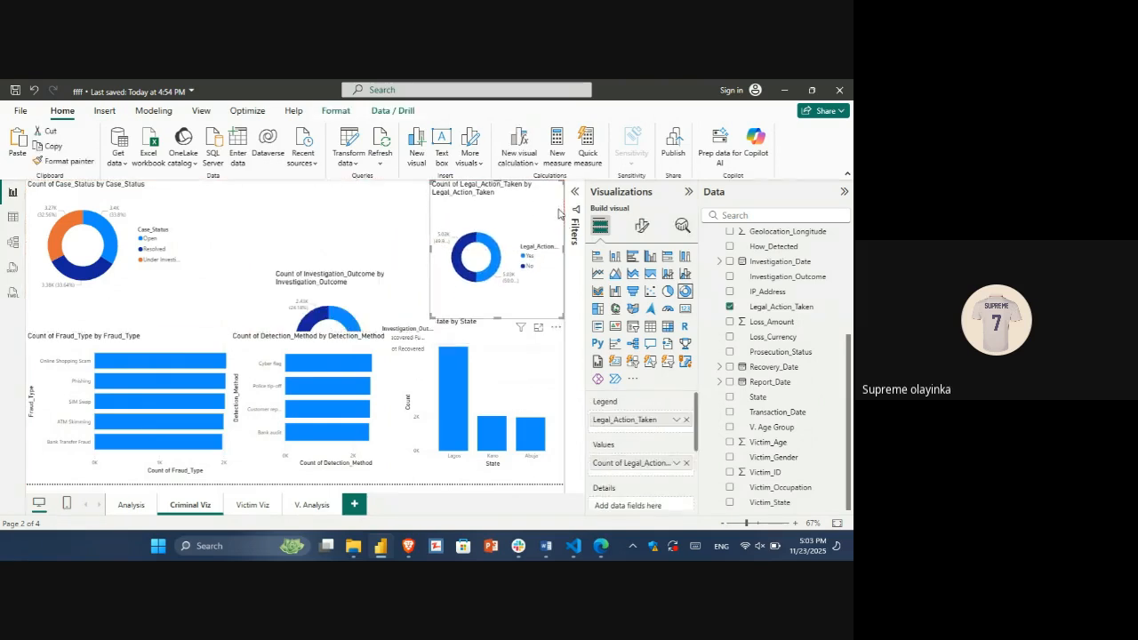
drag(347, 263, 386, 293)
drag(487, 188, 277, 193)
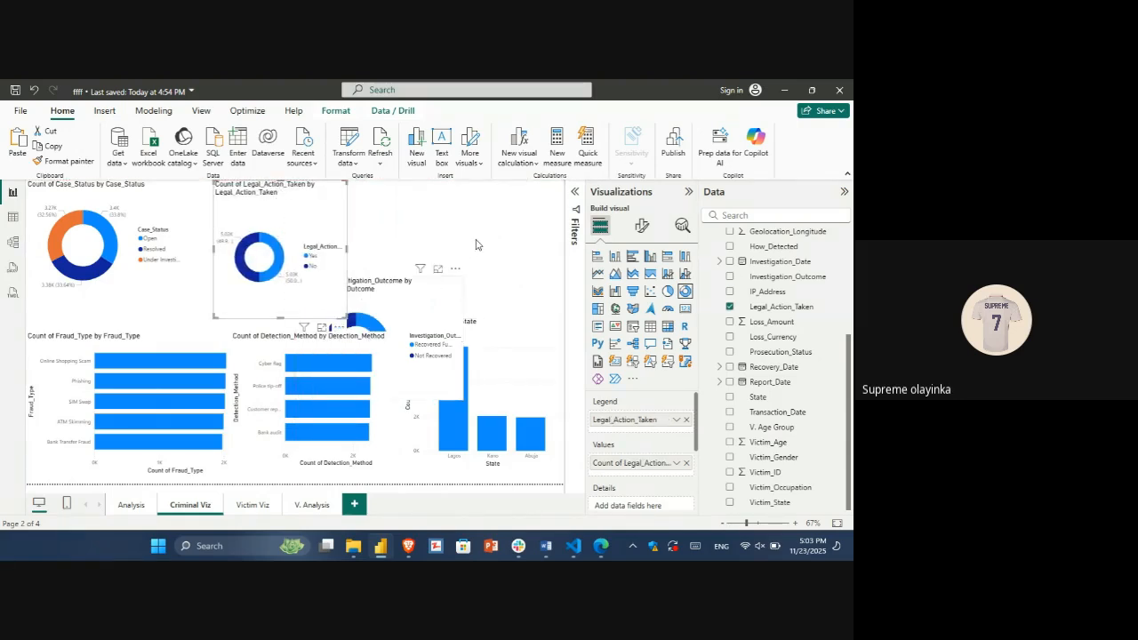
drag(478, 241, 471, 215)
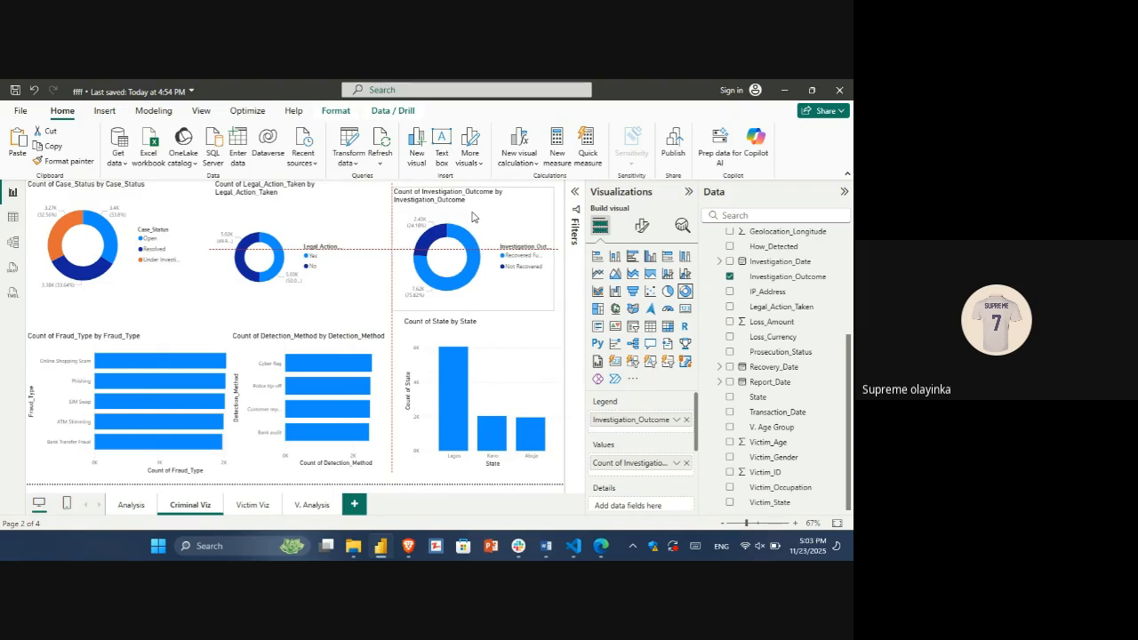
Step: Center and widen the Legal_Action_Taken donut between its neighbours, and shift the Case_Status donut slightly in from the page edge
click(355, 224)
drag(353, 219, 352, 199)
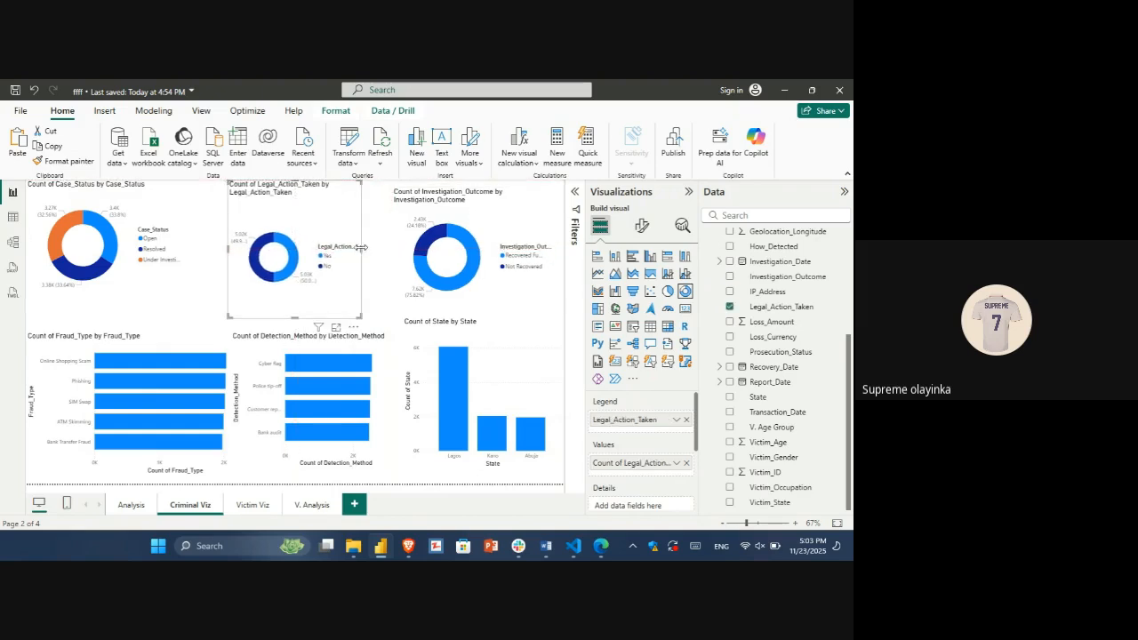
drag(361, 247, 384, 249)
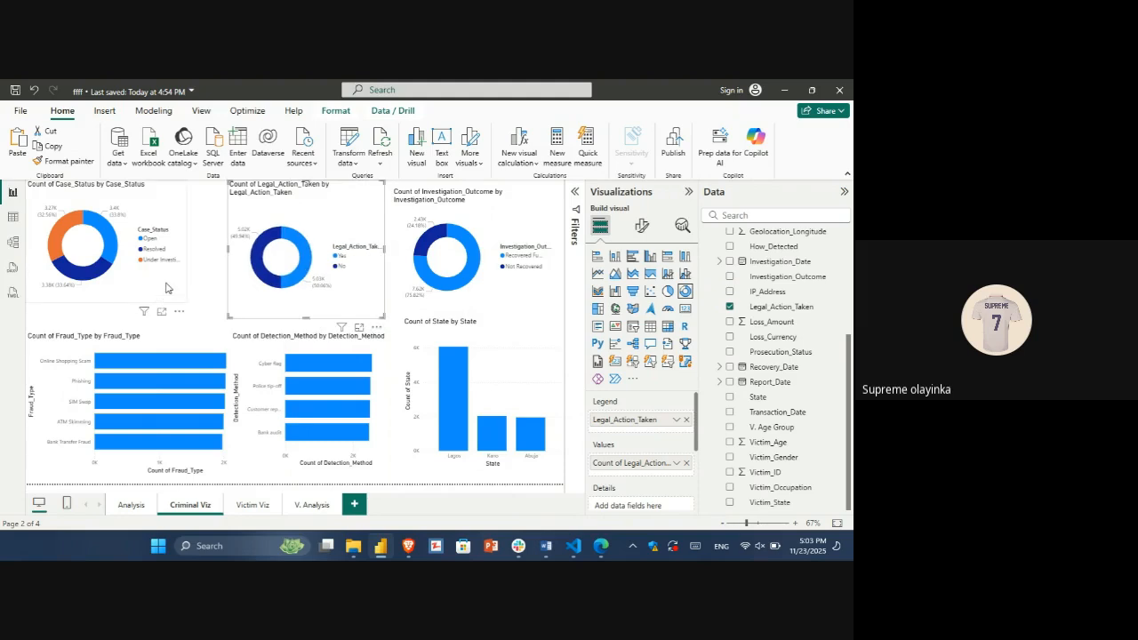
click(167, 288)
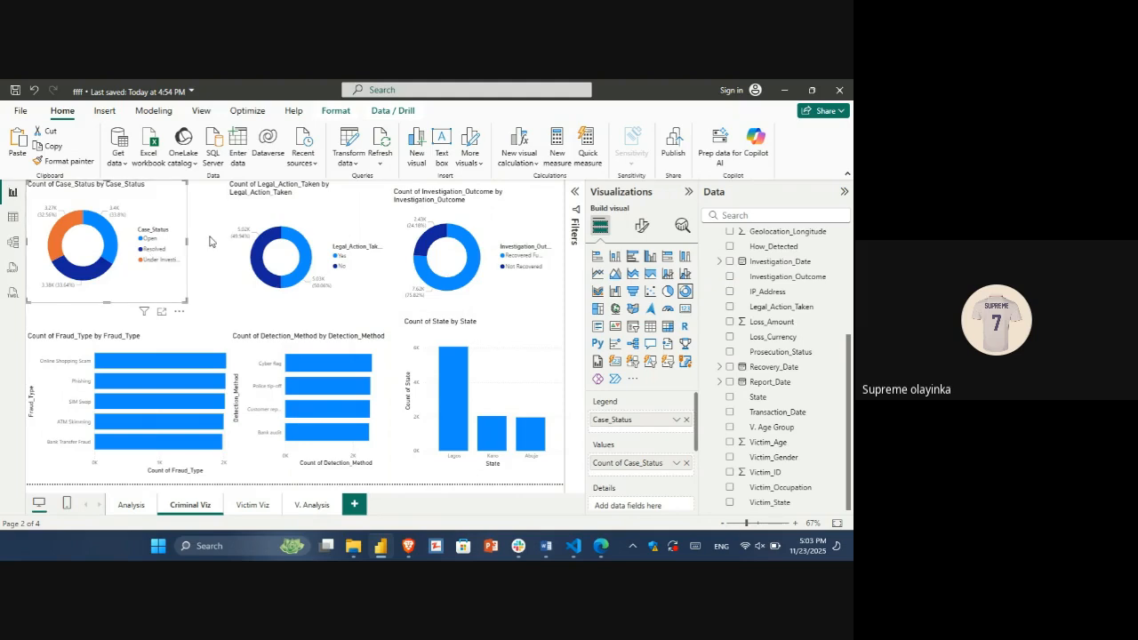
mouse_move(156, 200)
mouse_down()
mouse_move(166, 219)
mouse_move(170, 206)
mouse_up()
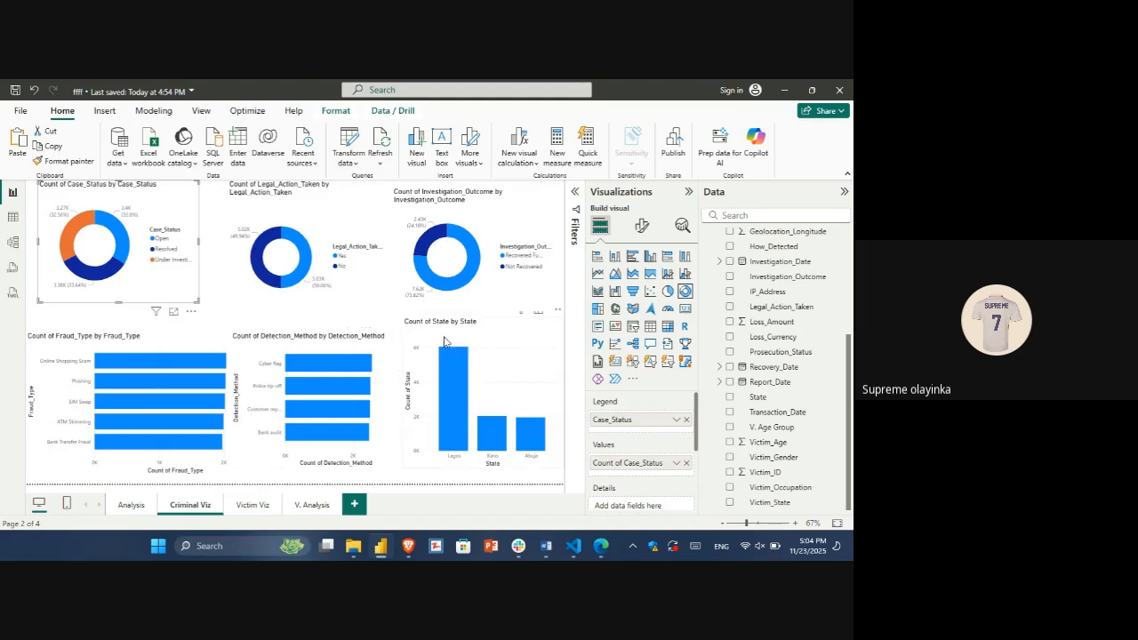
Step: Reorder the lower row of charts on Criminal Viz as State, Fraud_Type and Detection_Method, leaving no chart selected
drag(444, 341, 68, 276)
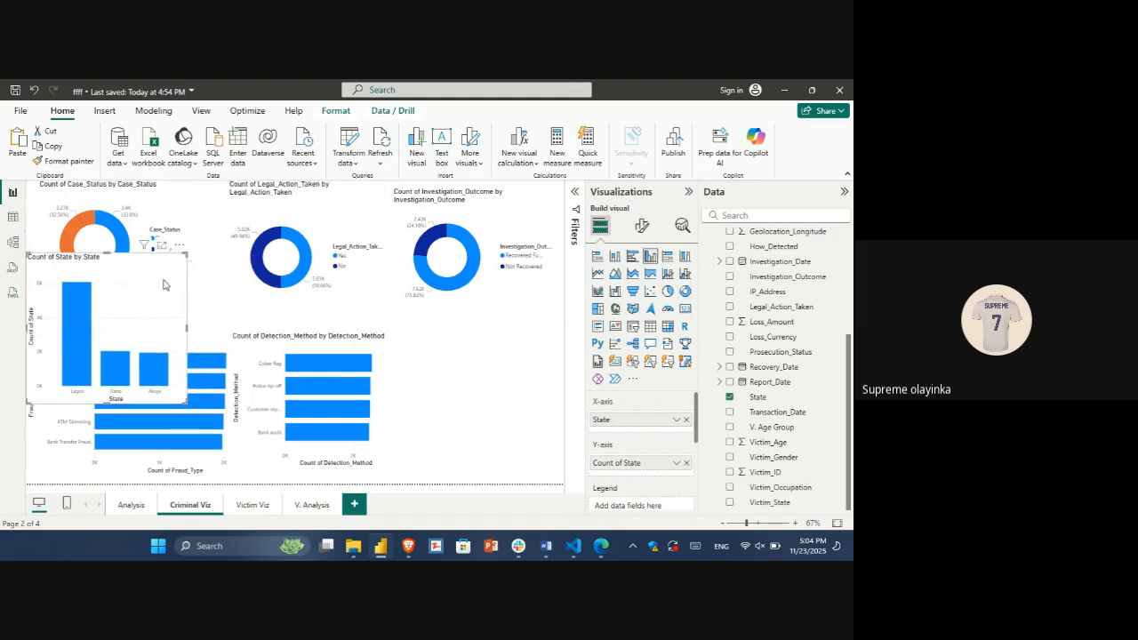
drag(301, 336, 534, 348)
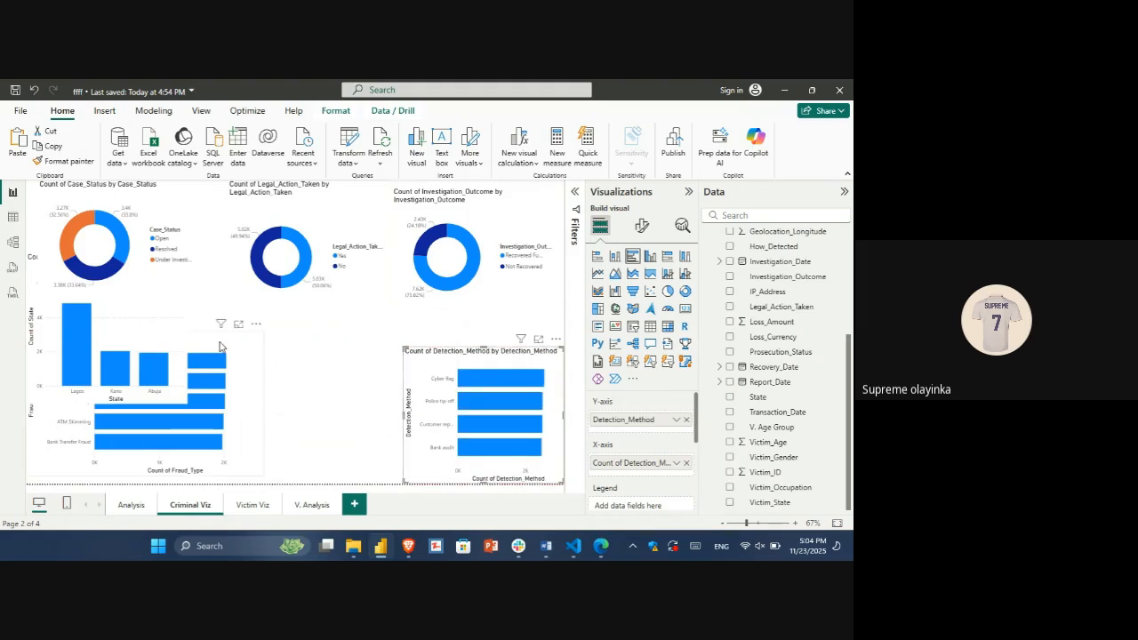
drag(221, 343, 403, 379)
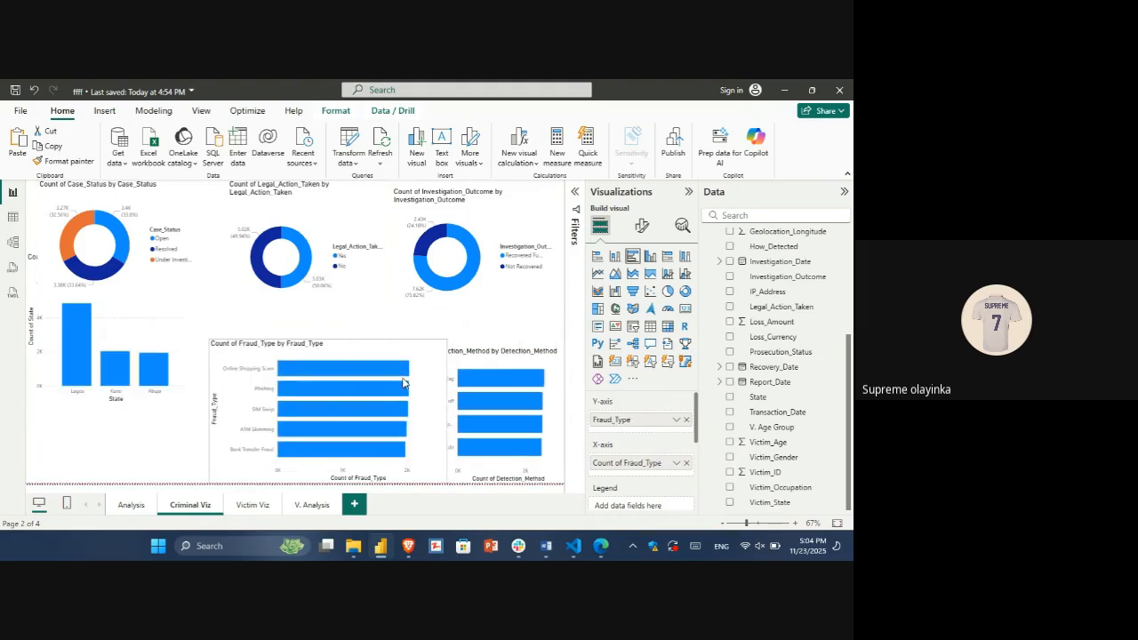
drag(164, 322, 169, 411)
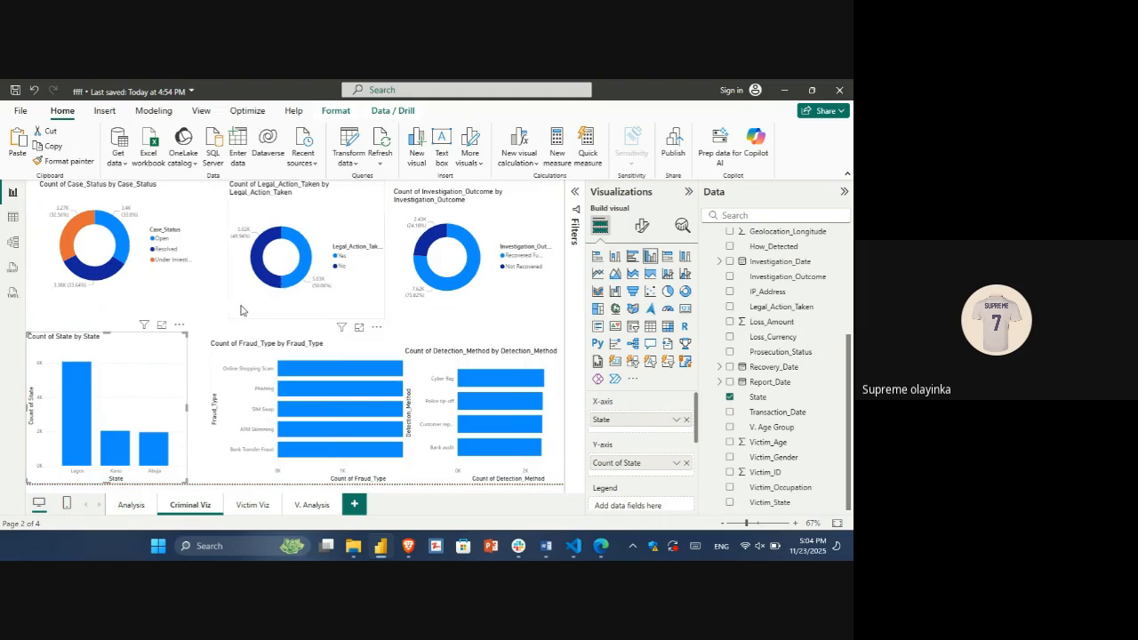
click(241, 309)
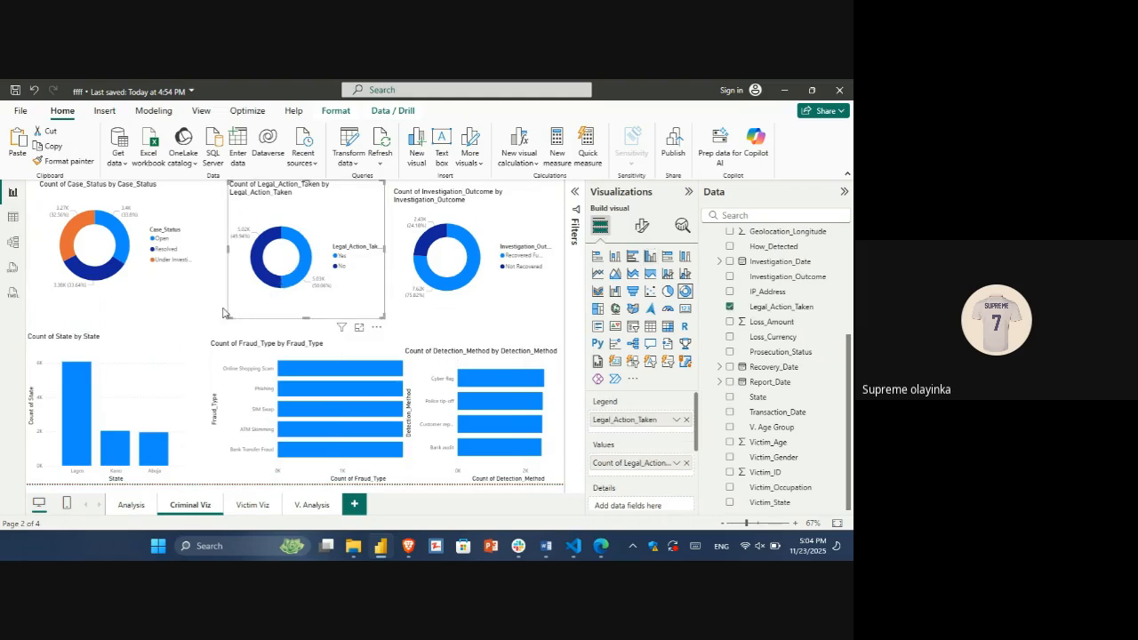
click(121, 313)
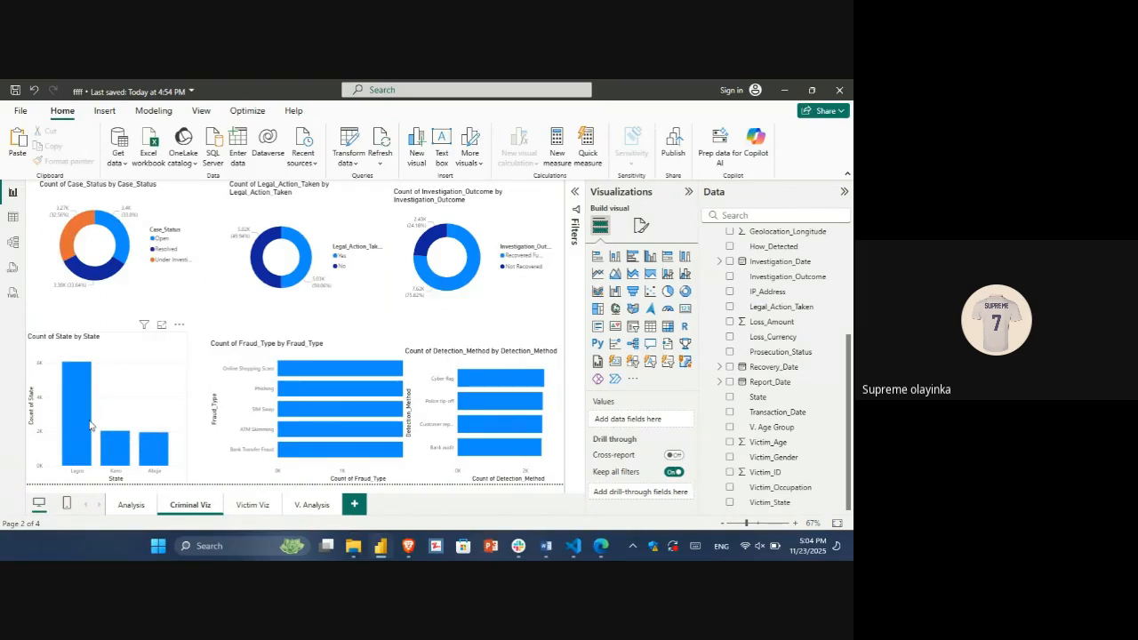
mouse_move(79, 396)
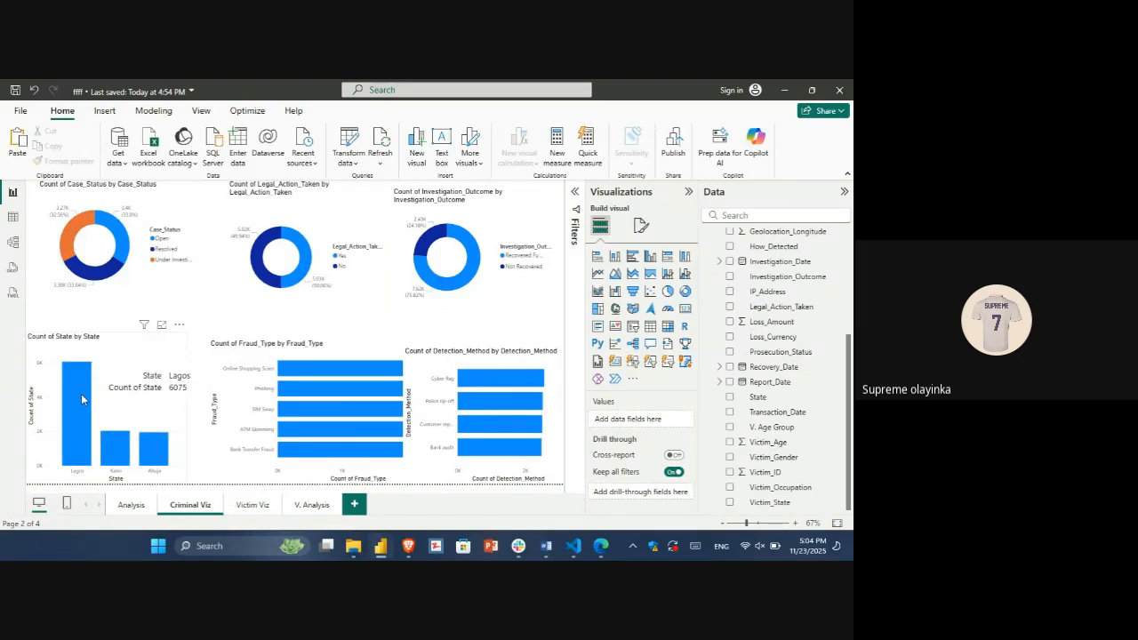
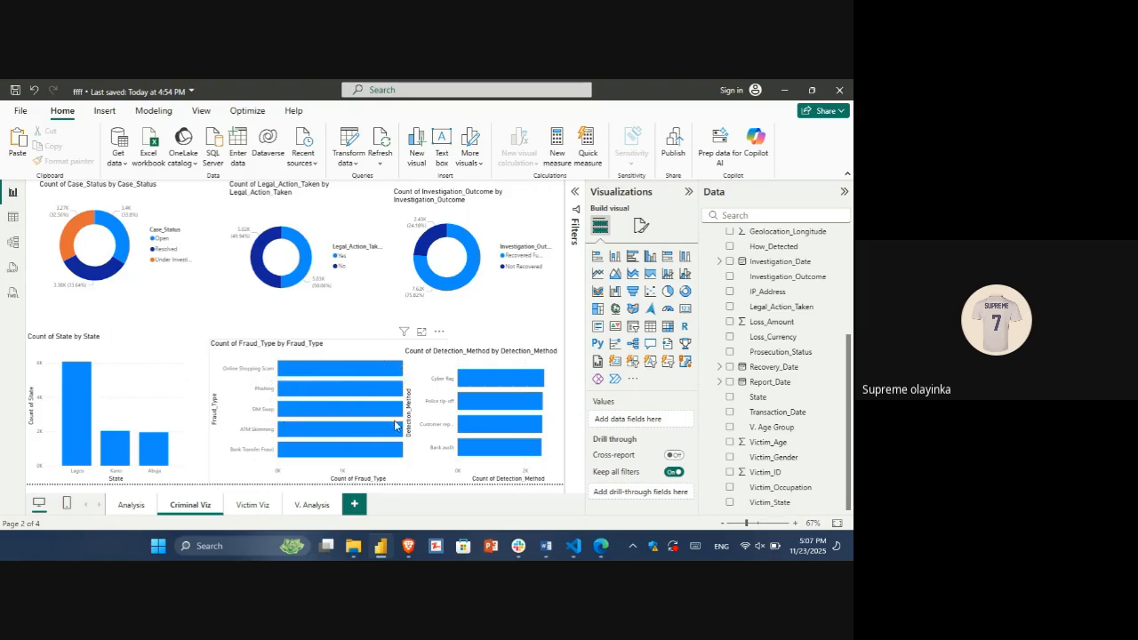
mouse_move(397, 412)
mouse_move(381, 376)
mouse_move(404, 449)
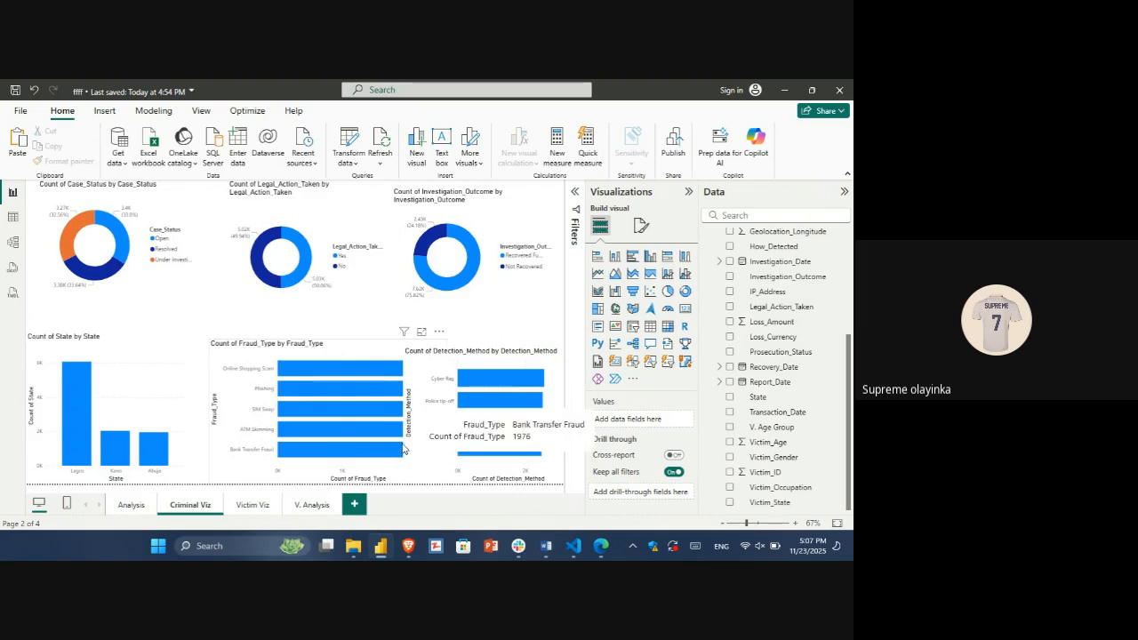
click(650, 258)
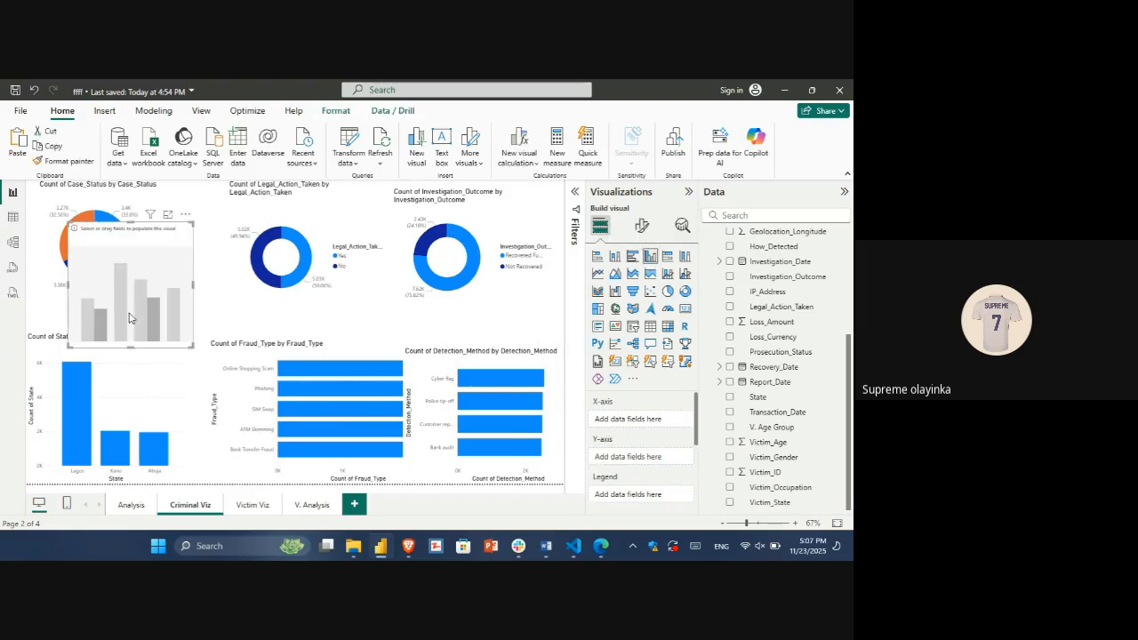
key(Delete)
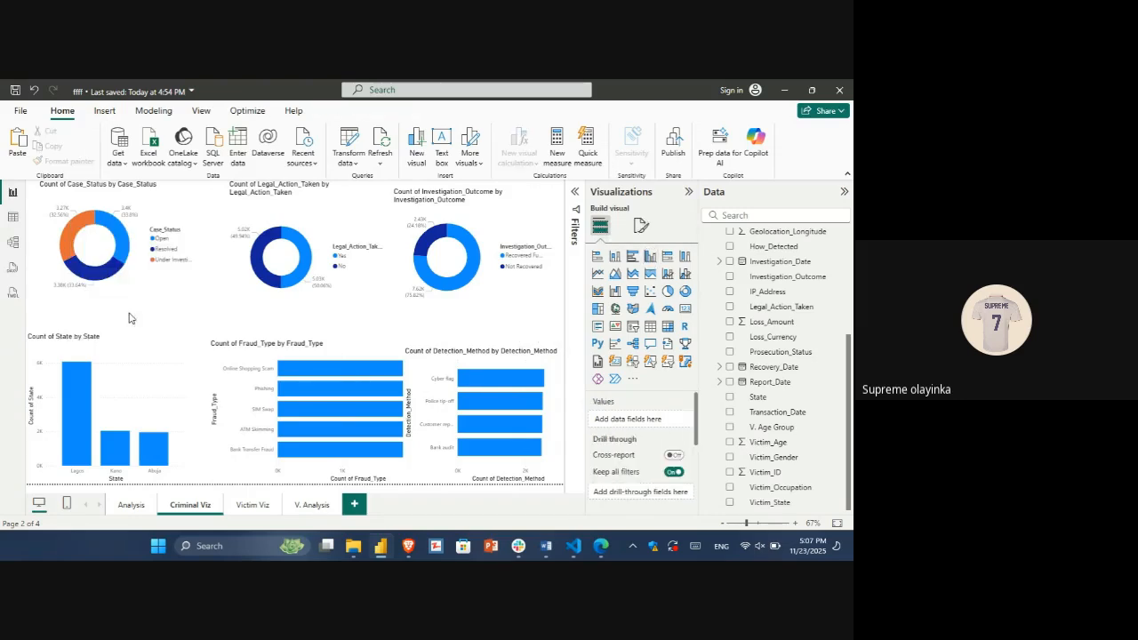
Step: Change the Fraud_Type bar chart on Criminal Viz to a clustered column chart and move it closer to the State chart
click(362, 352)
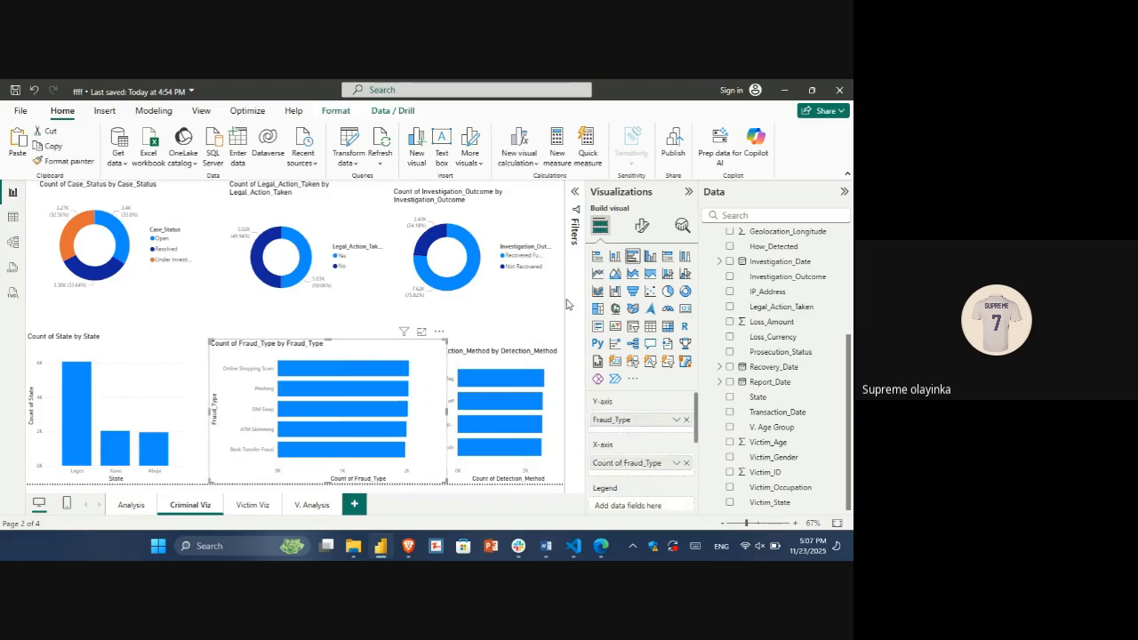
click(651, 257)
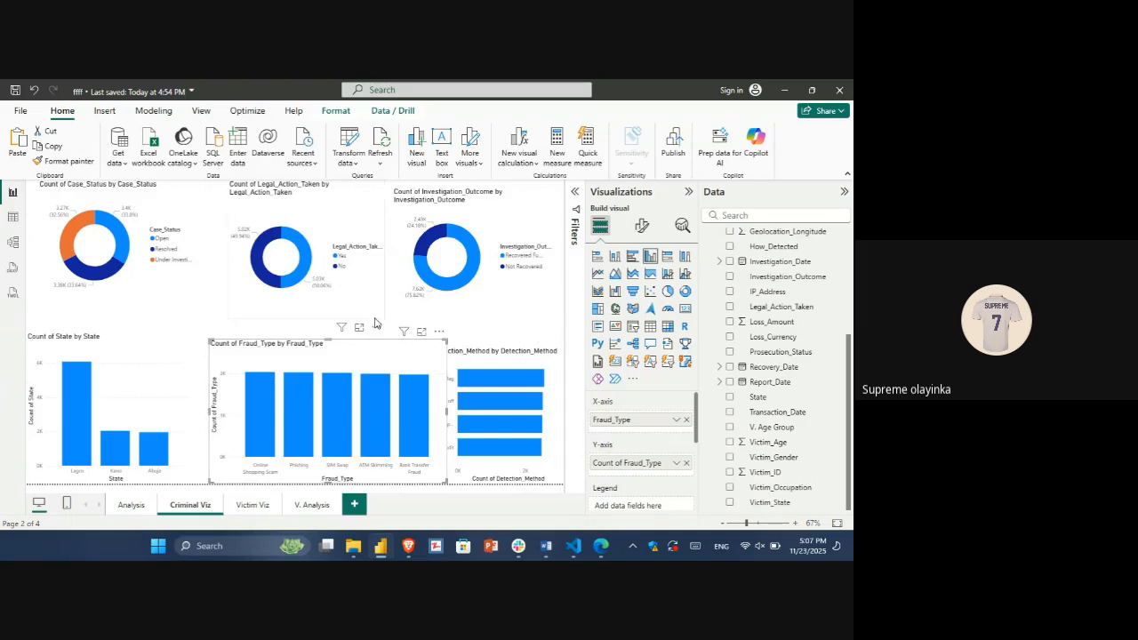
click(374, 320)
click(454, 316)
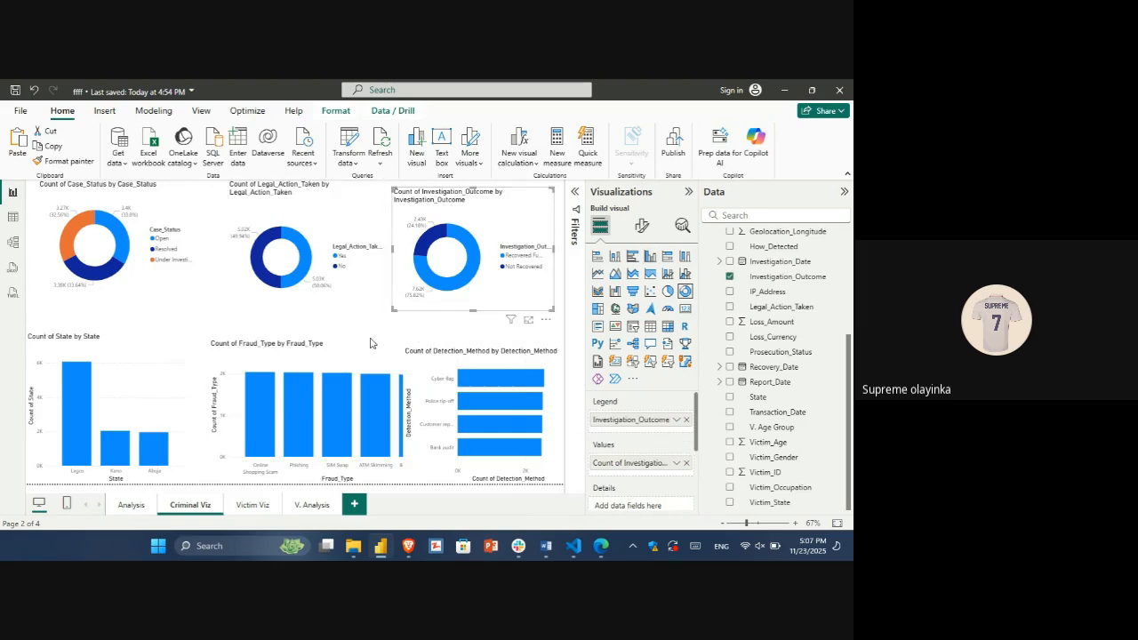
click(353, 398)
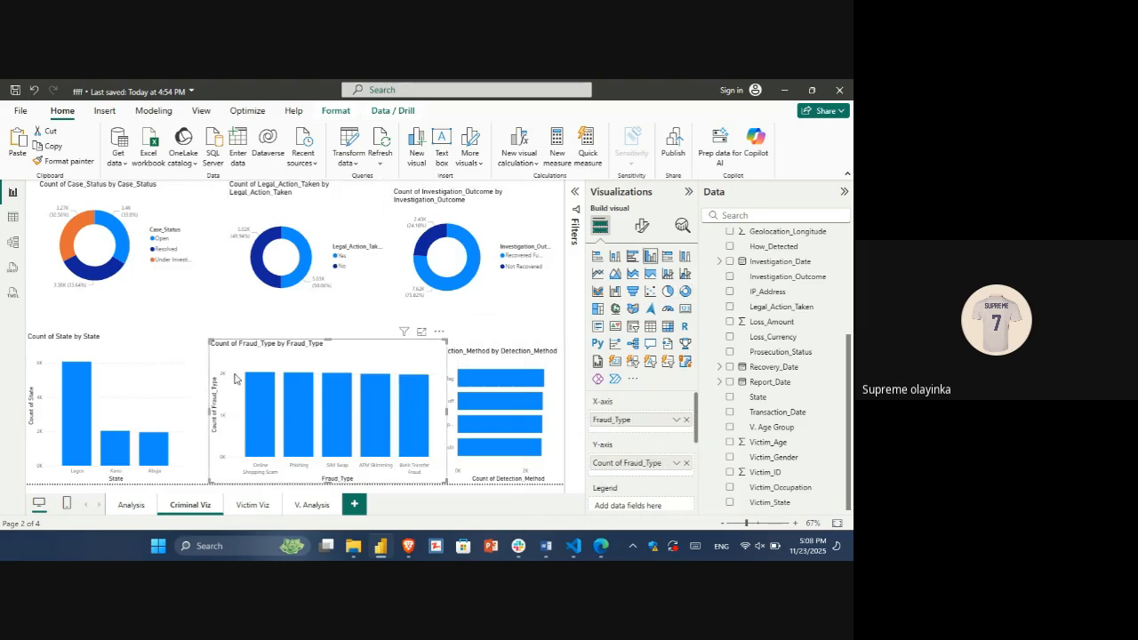
drag(234, 379, 199, 365)
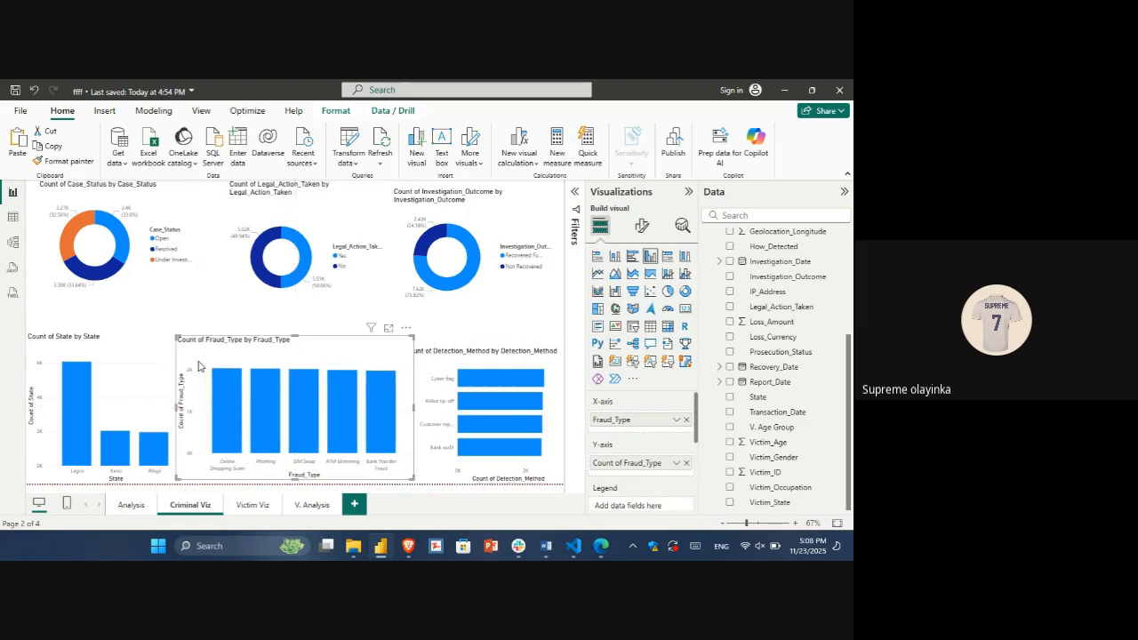
click(175, 312)
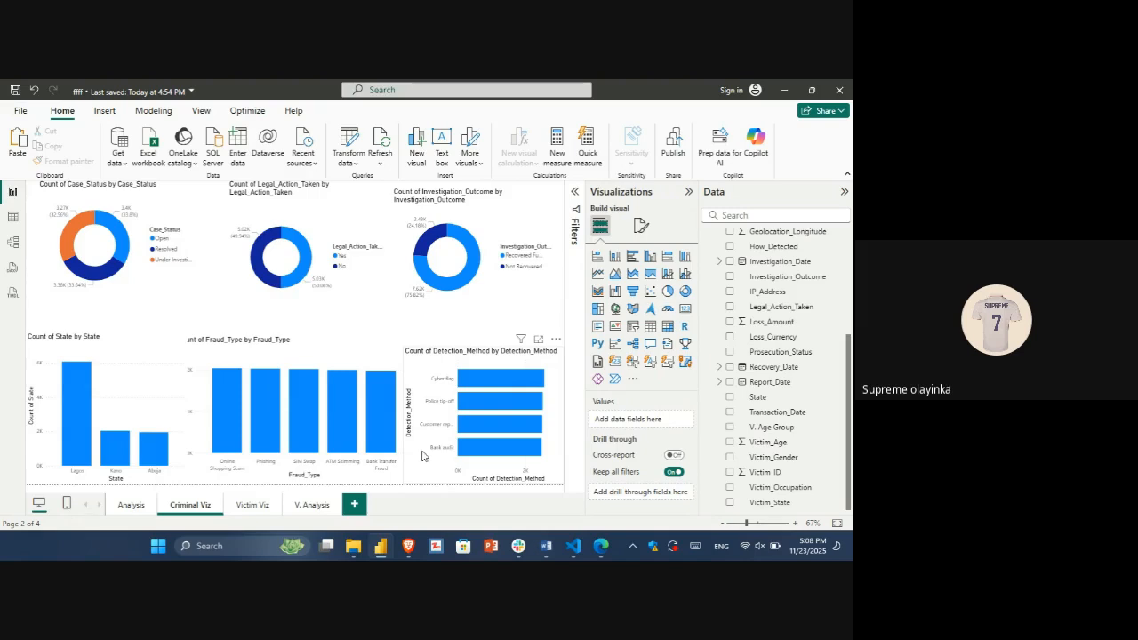
Step: Open the Victim Viz page and select the Prosecution_Status bar chart
click(256, 504)
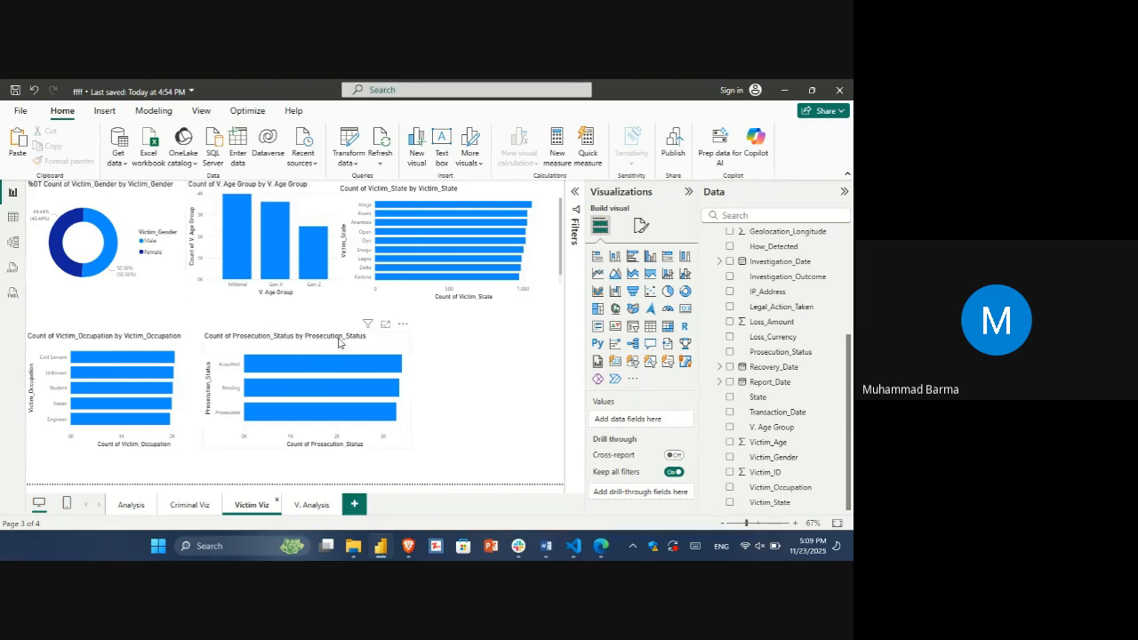
mouse_move(341, 355)
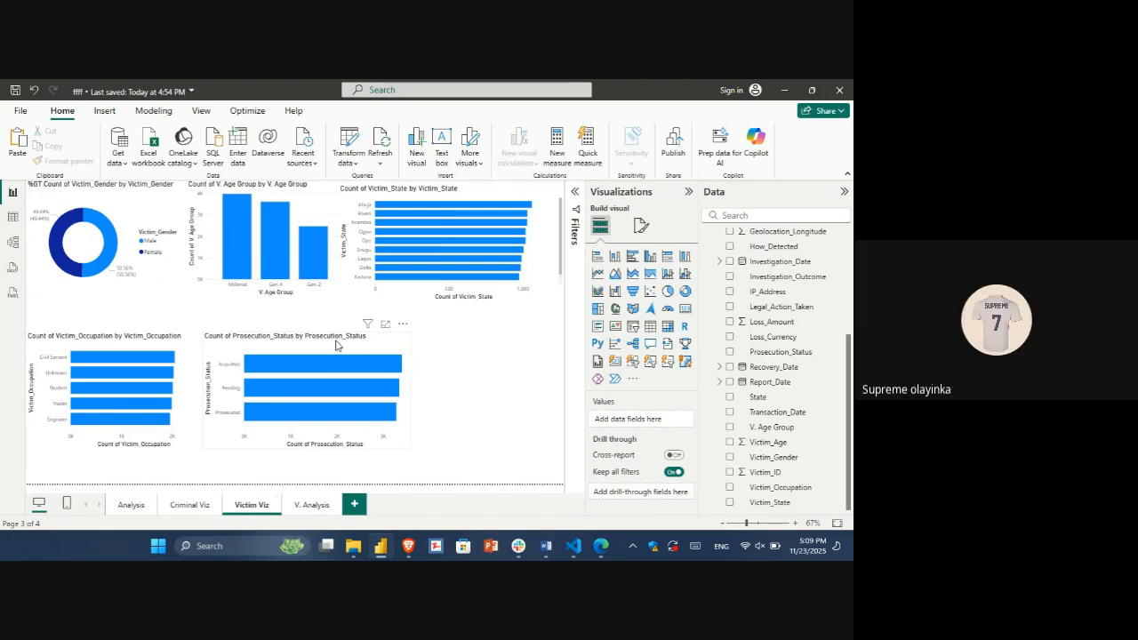
click(335, 344)
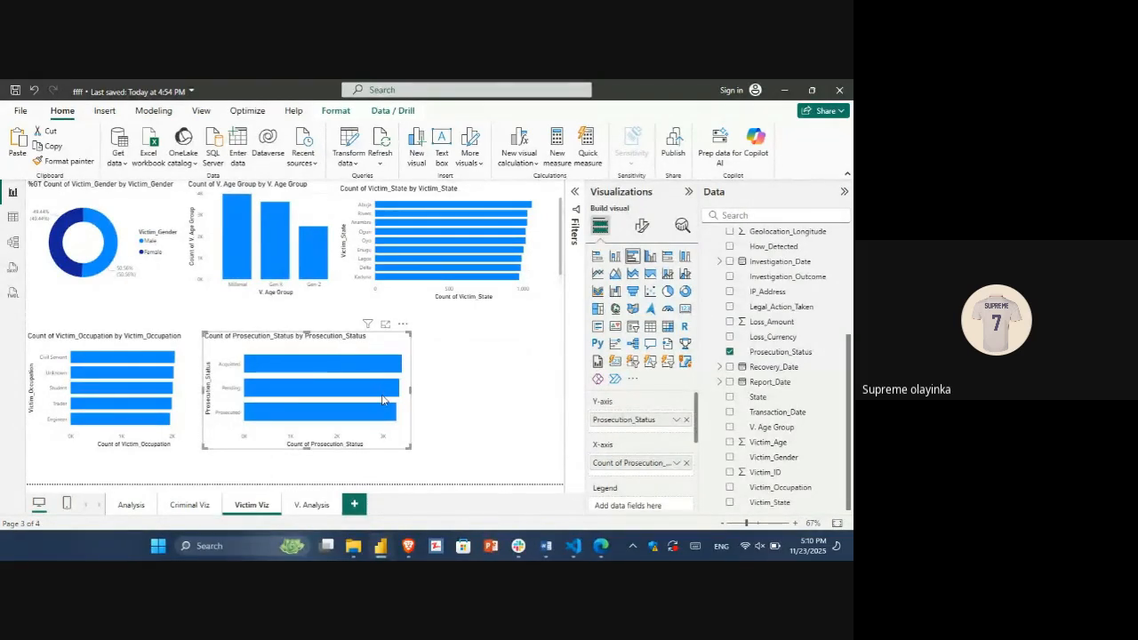
Step: Try the Prosecution_Status chart as a widened funnel, a clustered column chart and a treemap, and return it to a clustered bar chart
mouse_move(383, 400)
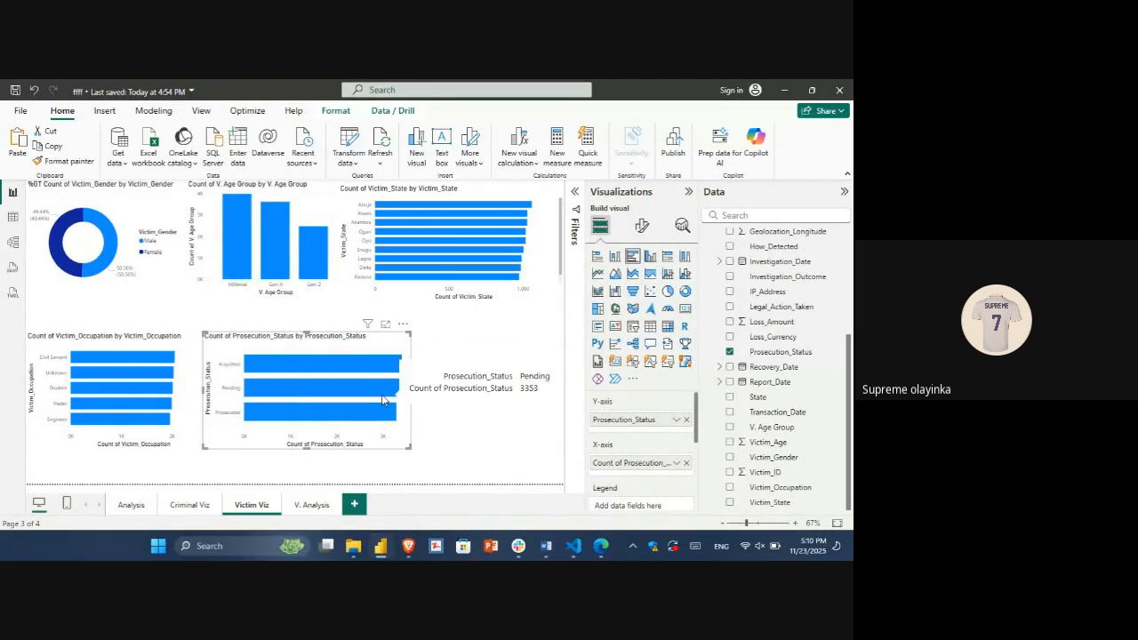
click(632, 290)
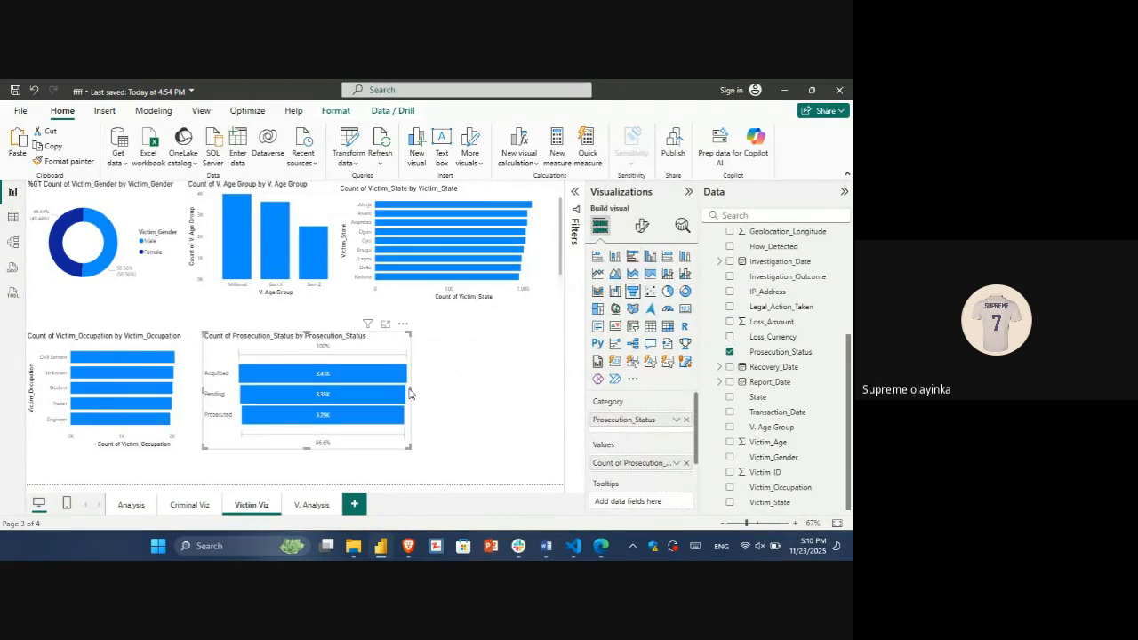
drag(409, 394, 465, 390)
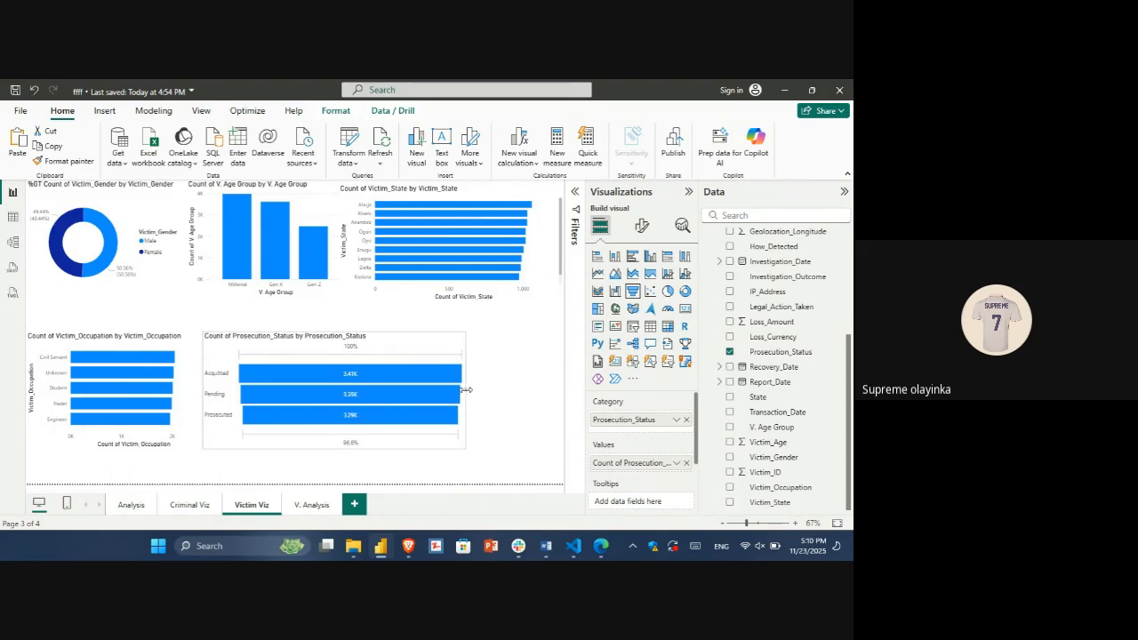
click(650, 256)
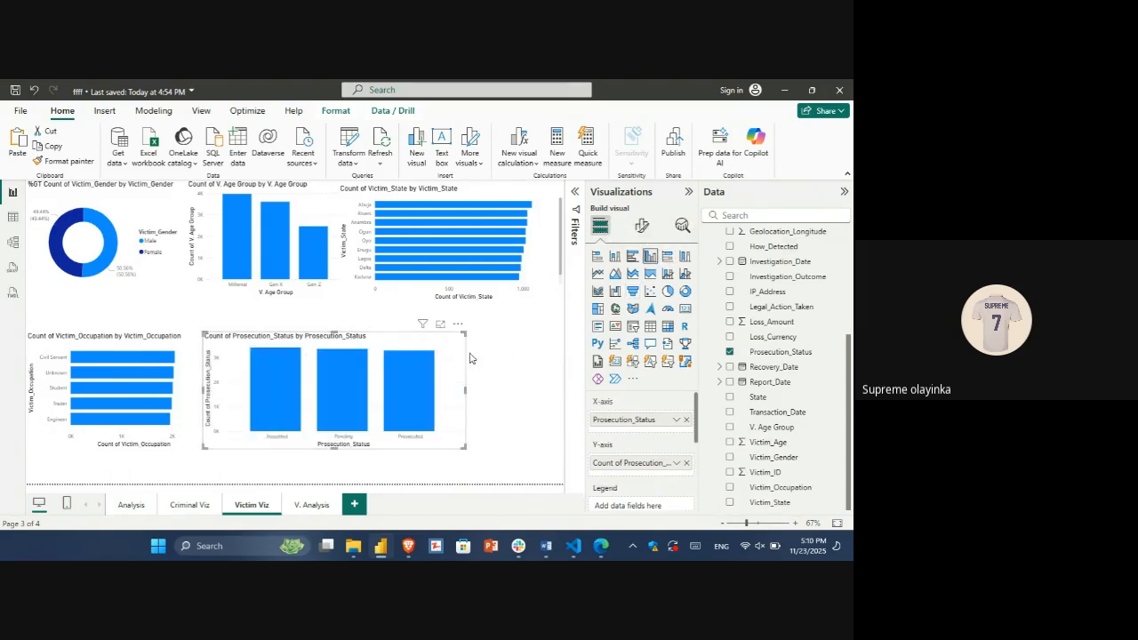
click(598, 309)
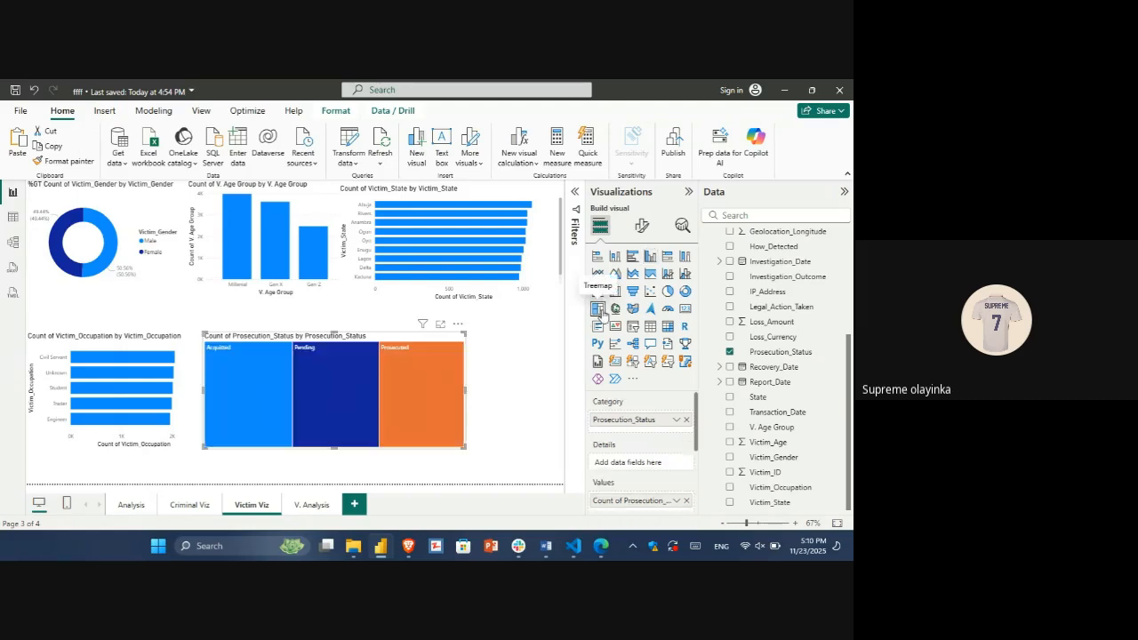
mouse_move(400, 365)
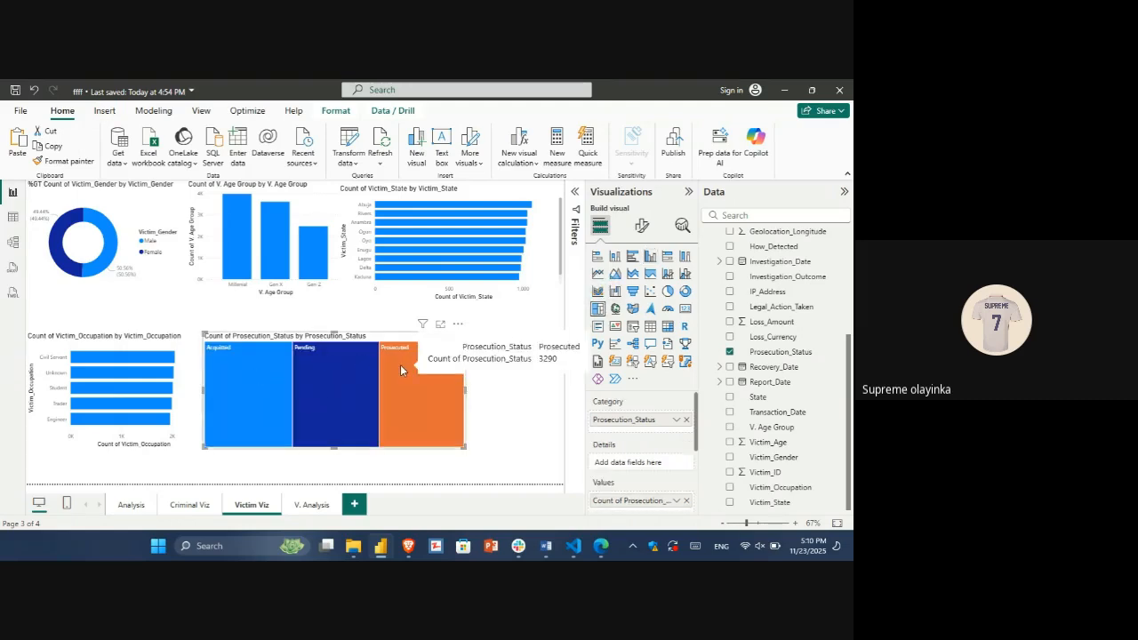
click(632, 255)
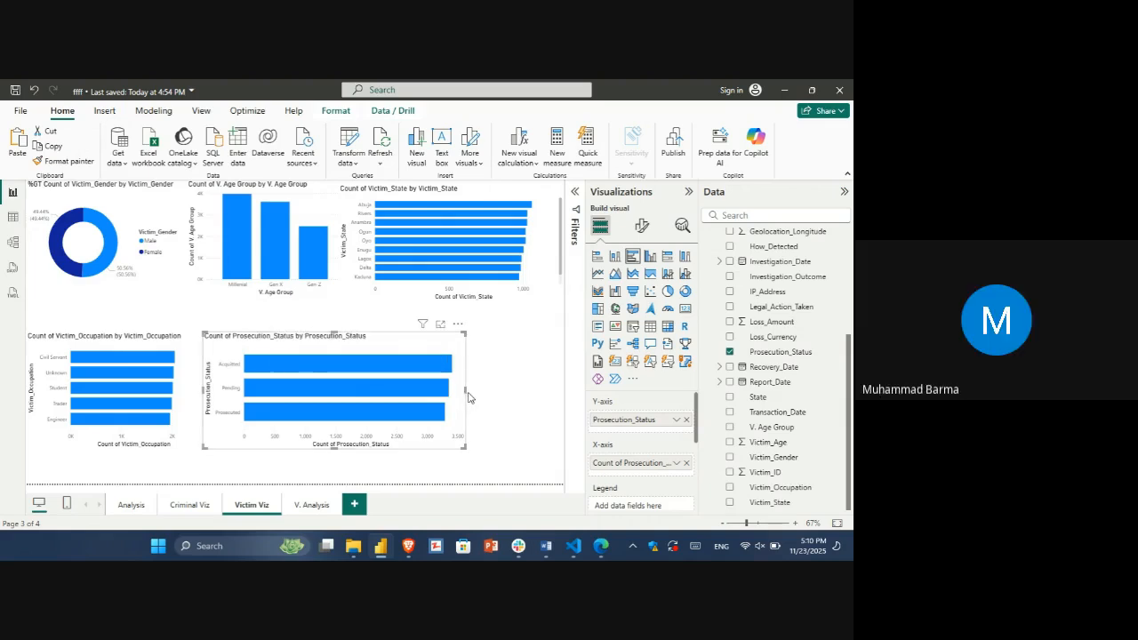
Step: Narrow the Prosecution_Status bar chart and shift the V. Age Group column chart slightly toward the Victim_Gender donut
drag(468, 396, 401, 374)
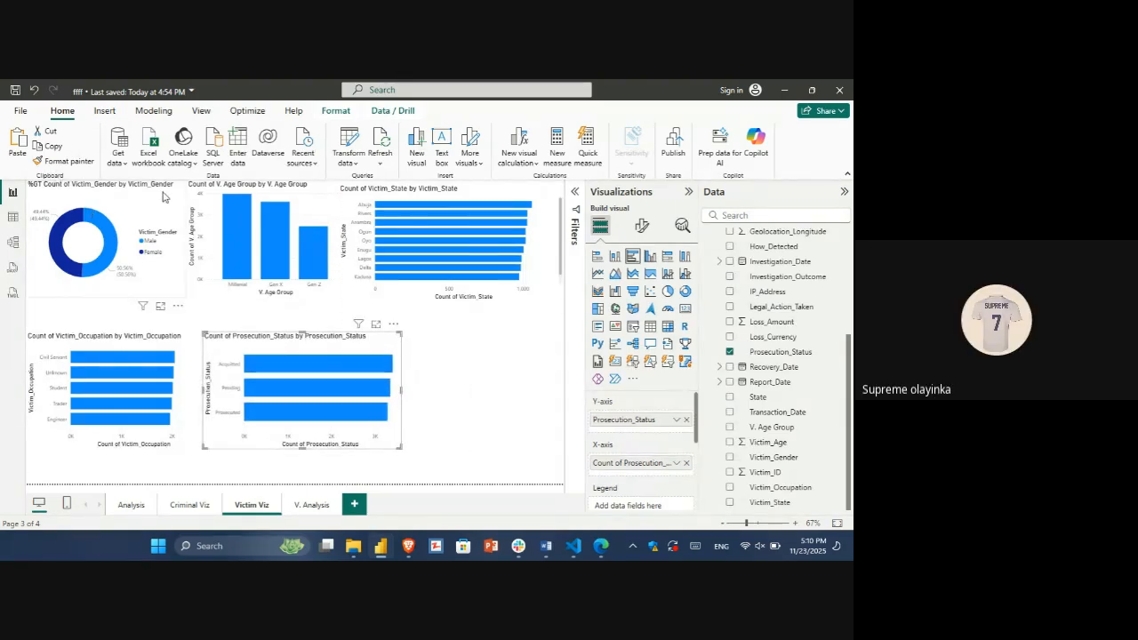
mouse_move(75, 215)
mouse_move(244, 225)
click(320, 211)
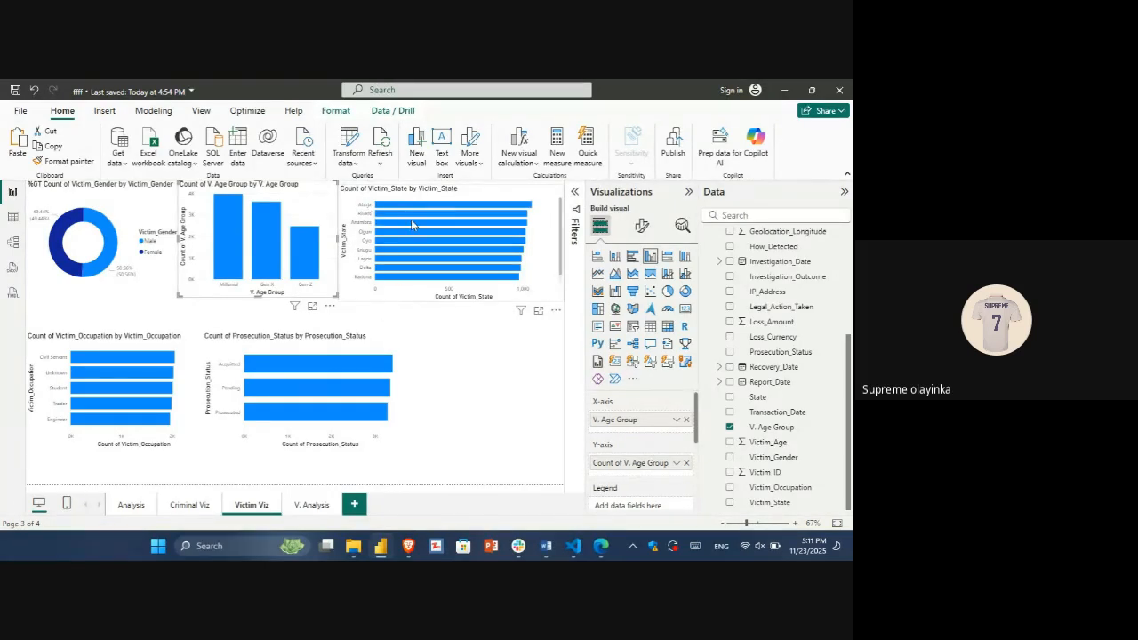
Step: Examine the Victim_State, Victim_Occupation and Prosecution_Status bar charts on Victim Viz, including the Prosecution_Status data values
click(467, 191)
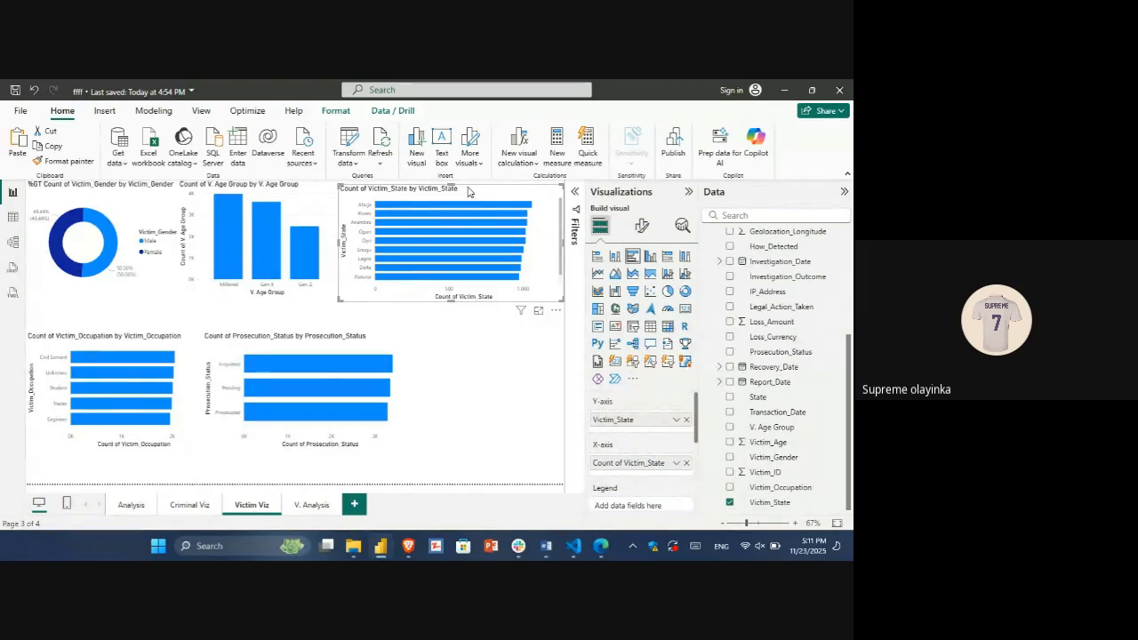
click(79, 344)
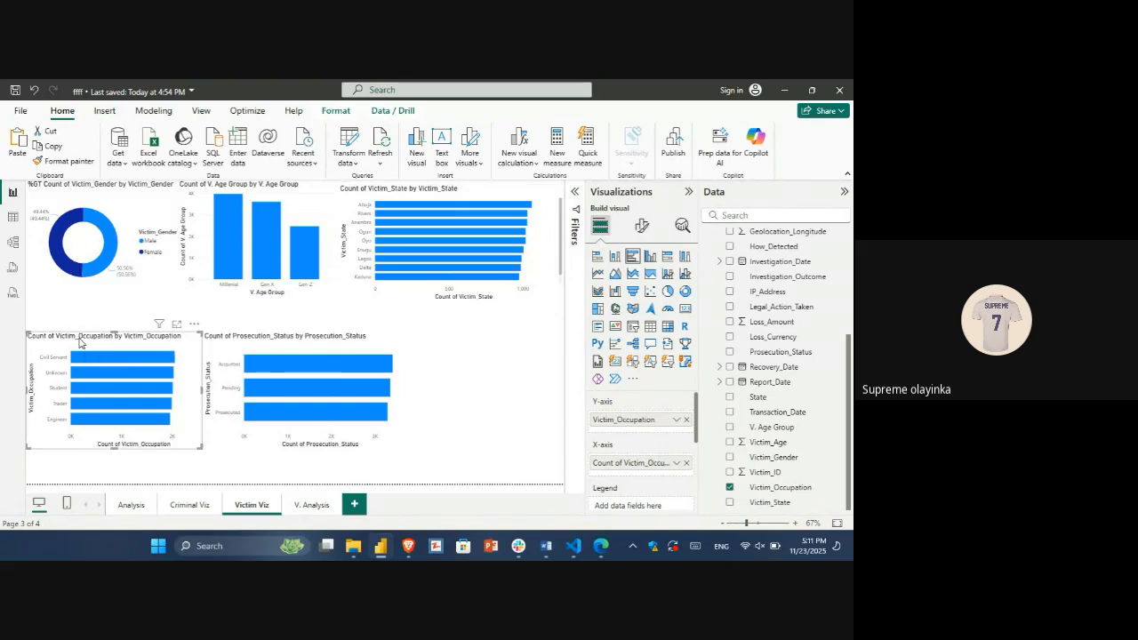
mouse_move(62, 358)
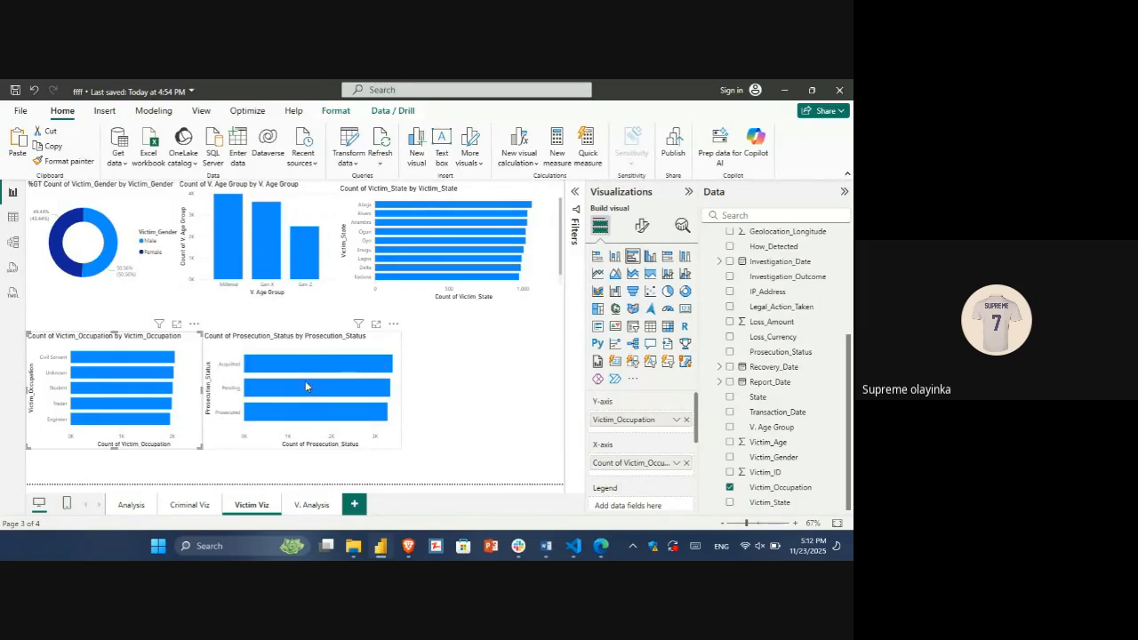
mouse_move(305, 384)
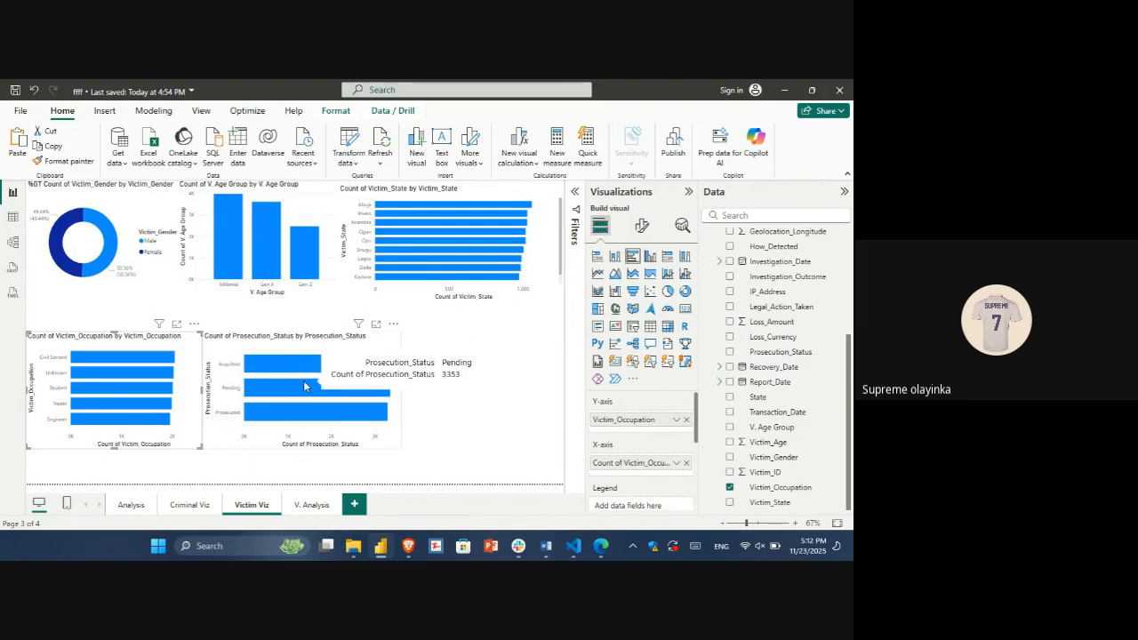
mouse_move(329, 414)
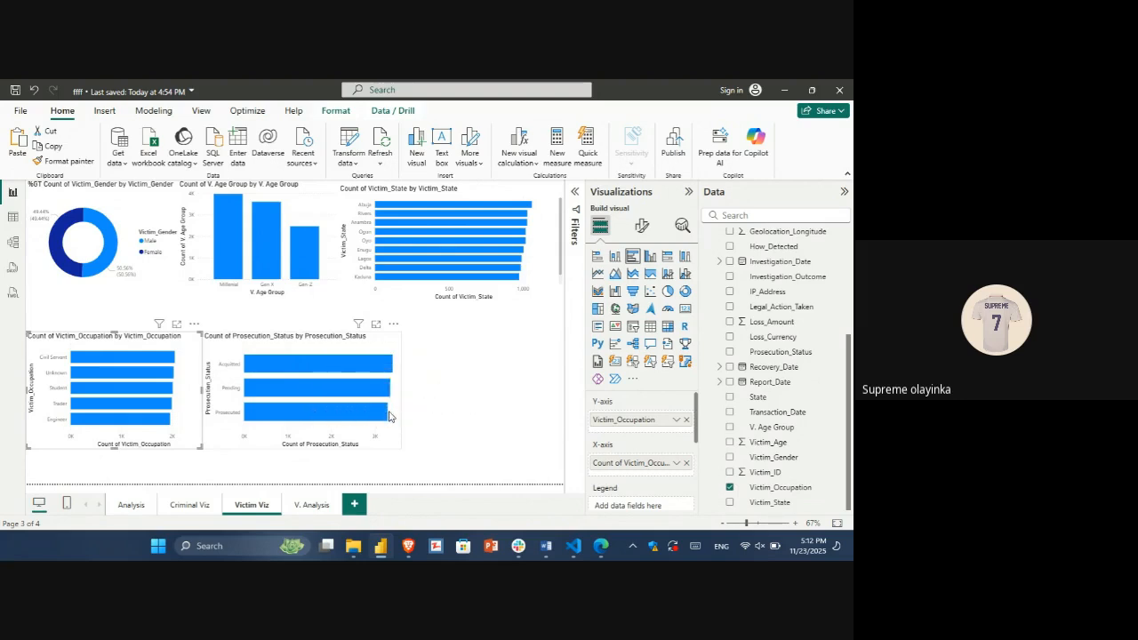
mouse_move(383, 416)
Step: Check the matrices on V. Analysis and the charts on Victim Viz, and return to the Criminal Viz page
click(313, 505)
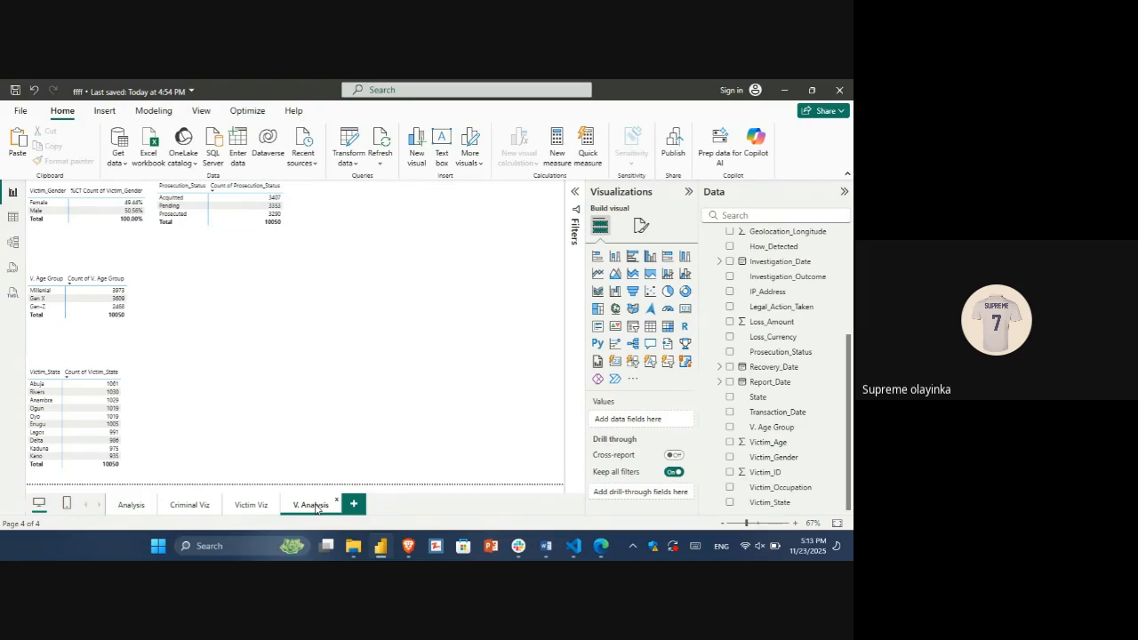
click(235, 507)
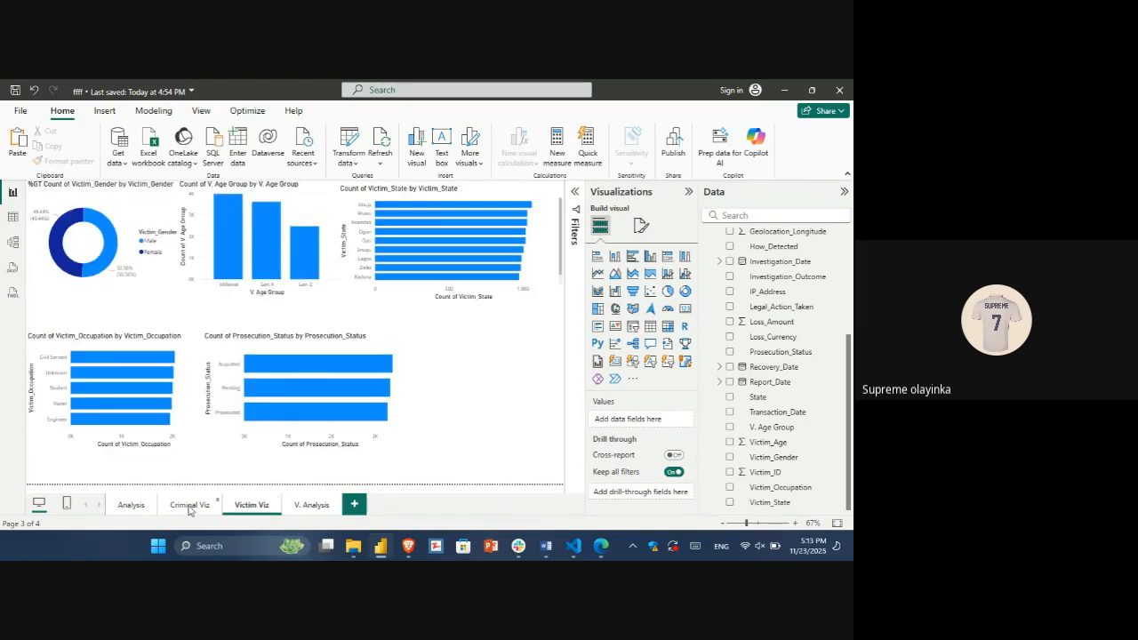
click(189, 507)
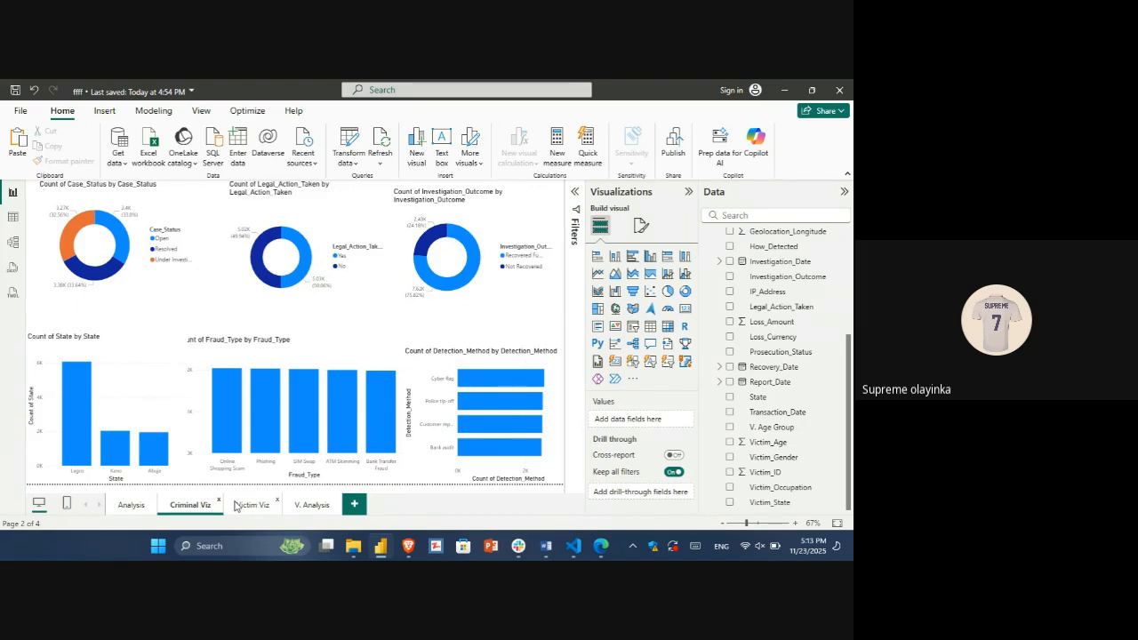
Step: Collapse the Visualizations and Data panes to give the Criminal Viz page more room, and switch to the Google Meet window
click(688, 193)
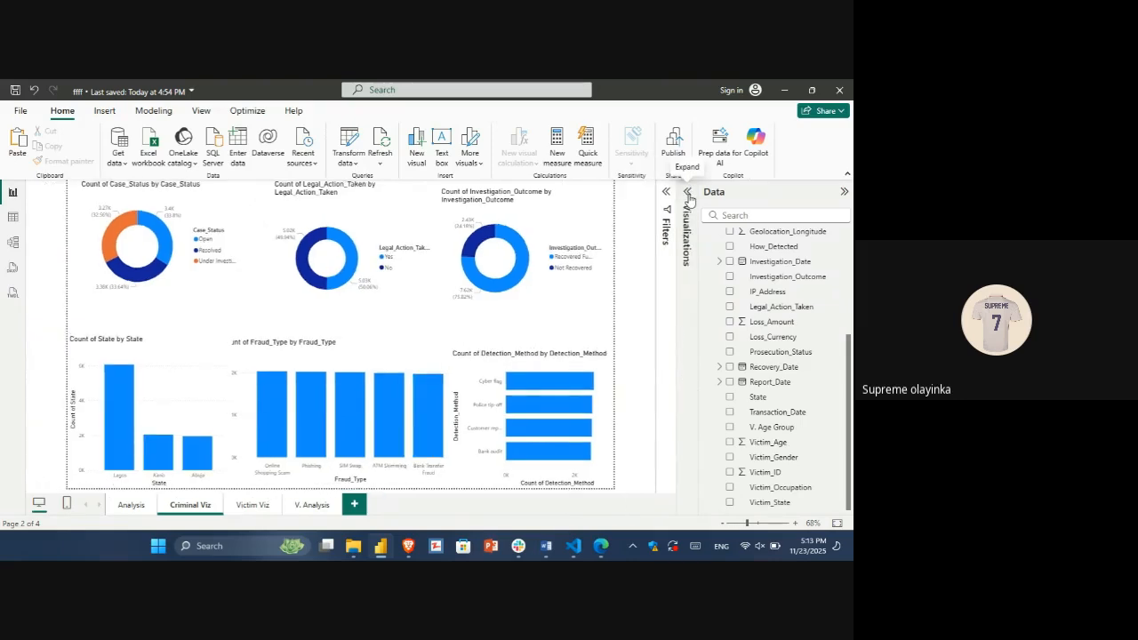
click(845, 194)
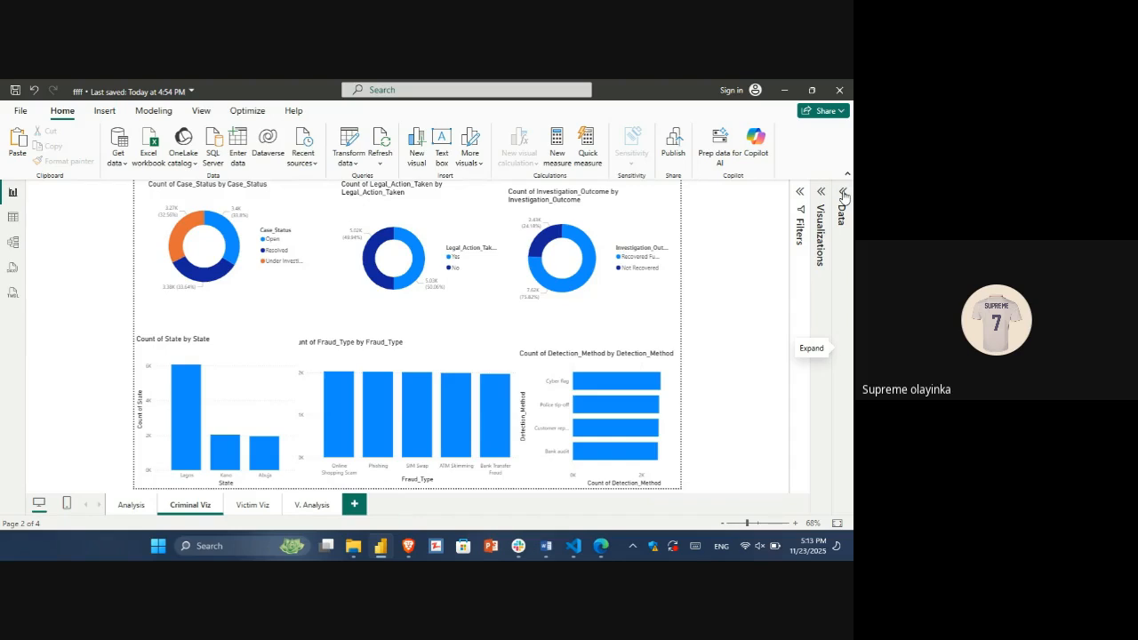
key(alt+Tab)
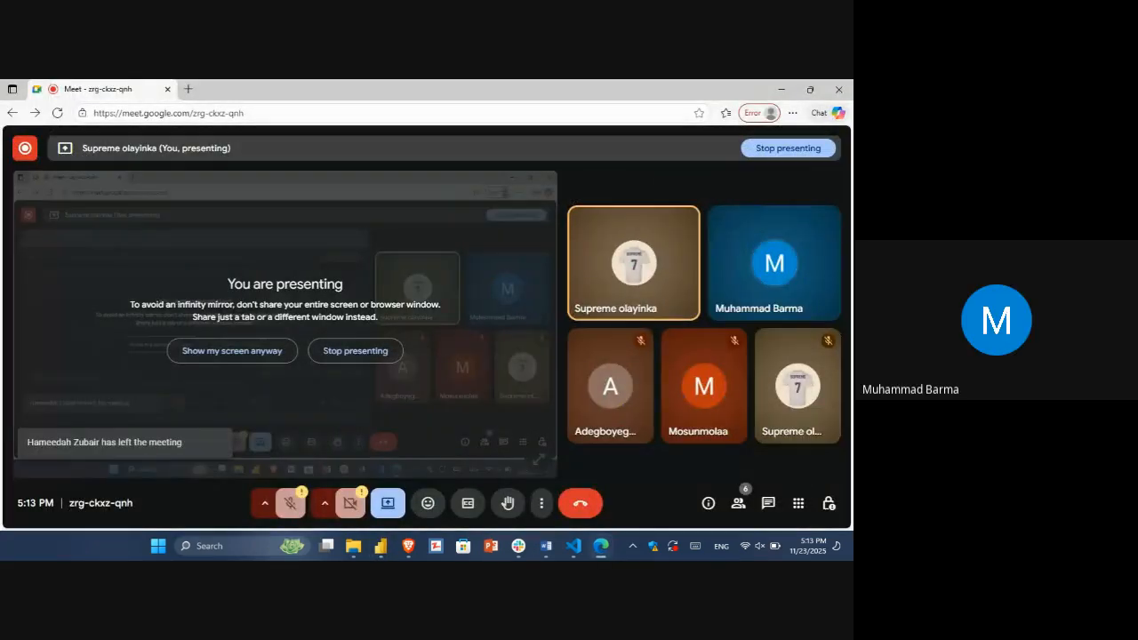